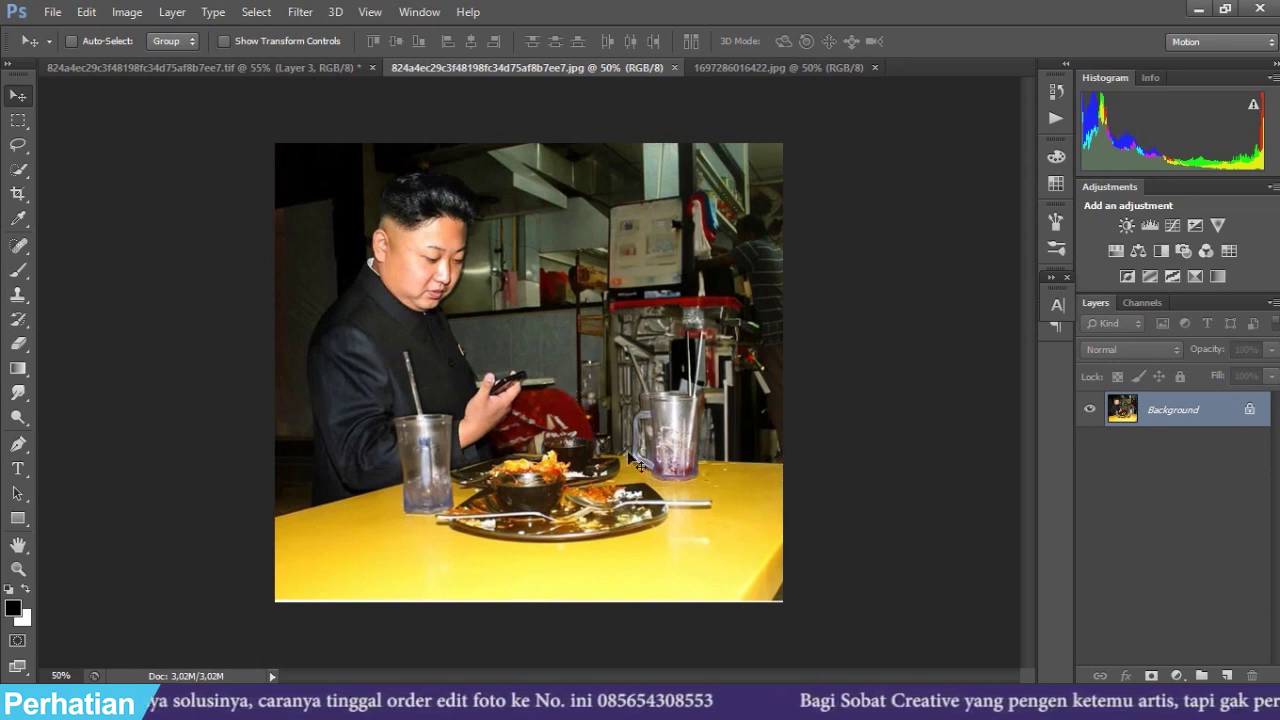
Switch to the 1697286016422.jpg photo and activate the Quick Selection tool in add-to-selection mode
scroll(593, 457, "down", 1)
key("ctrl+Tab")
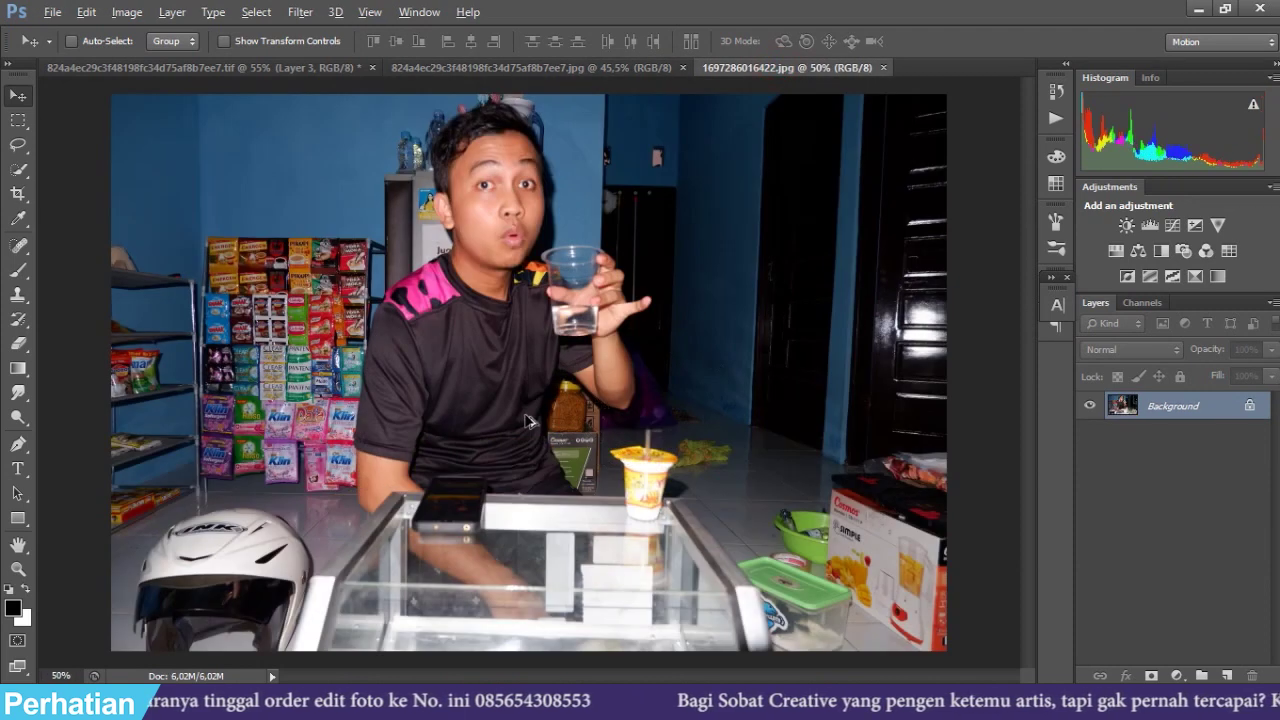
key("alt")
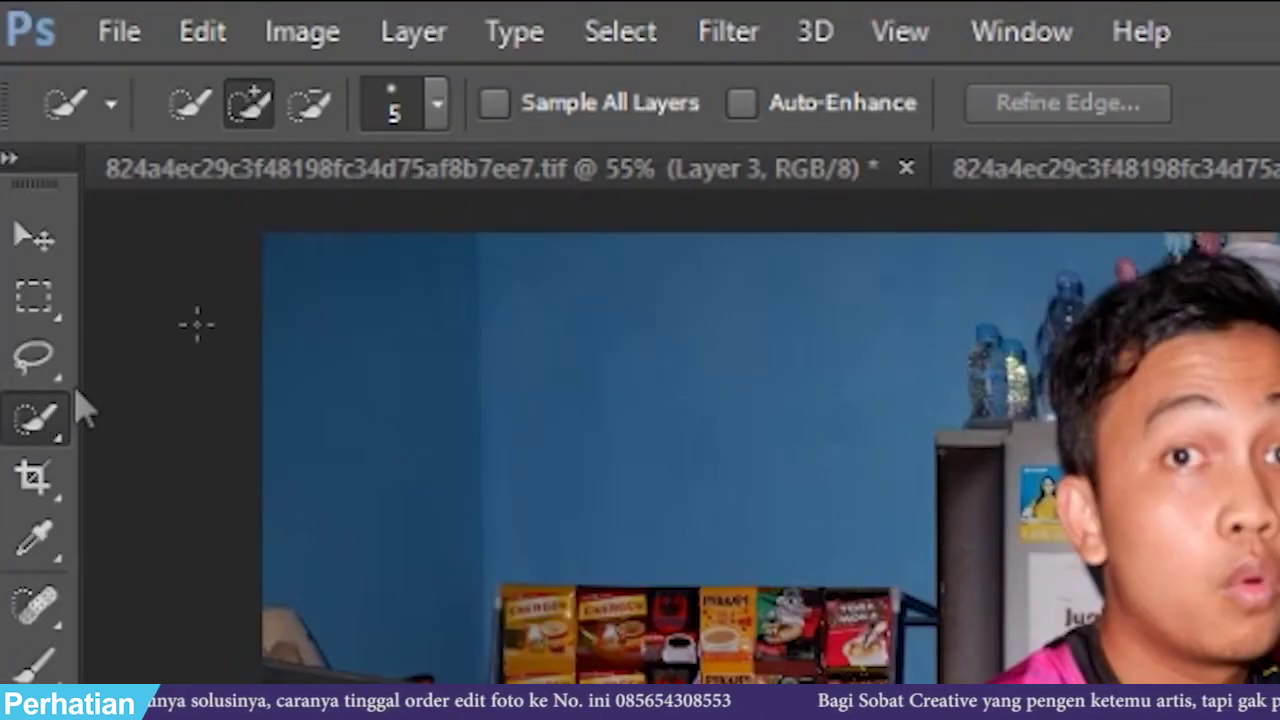
left_click(249, 103)
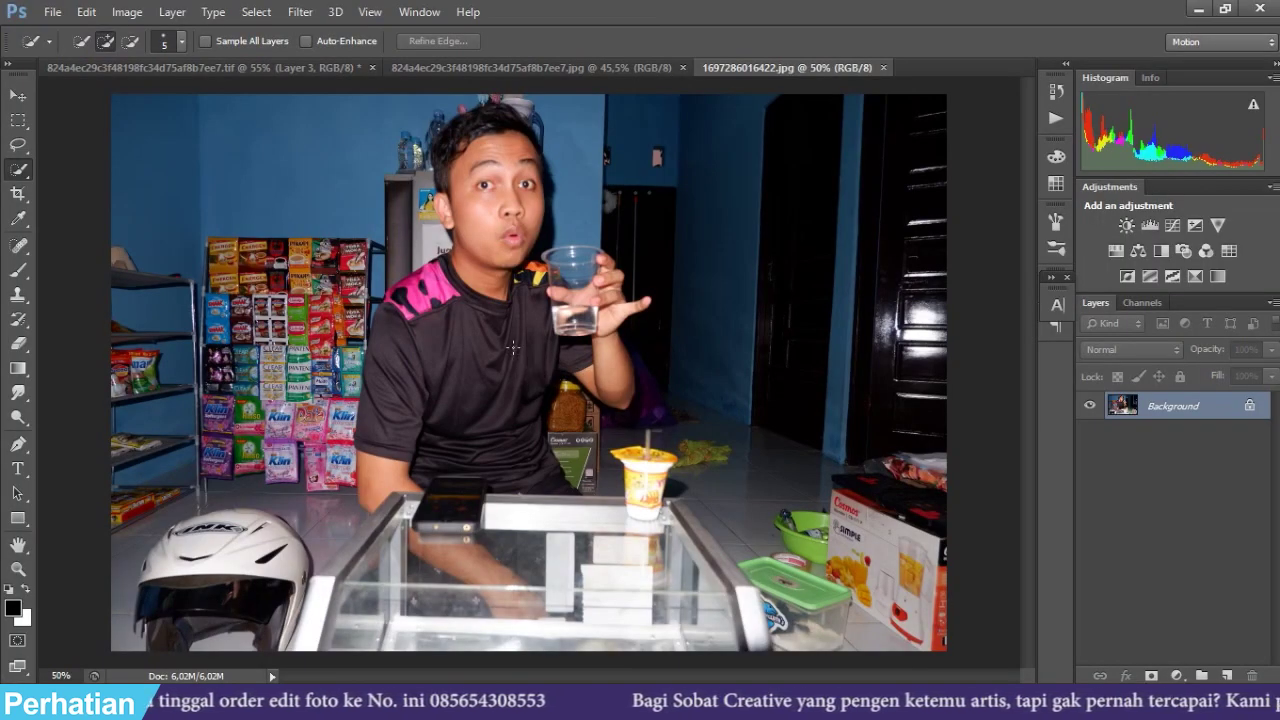
key("v")
key("w")
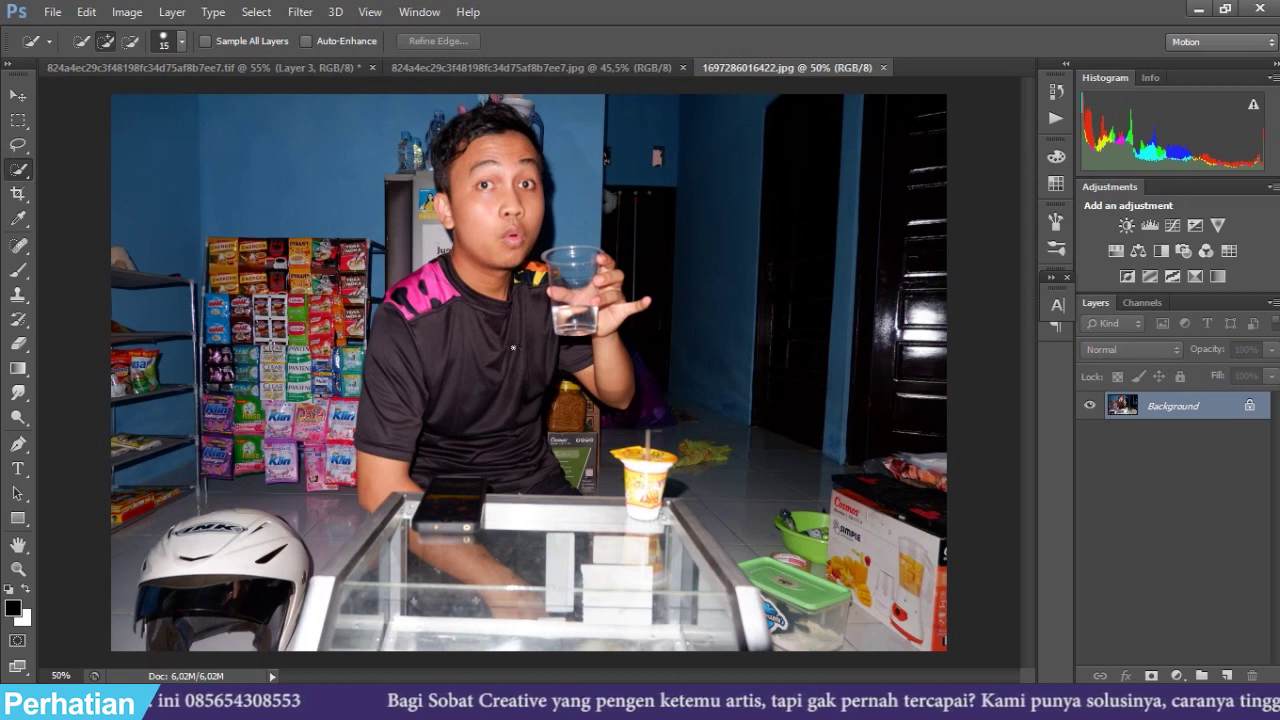
Enlarge the Quick Selection brush and select the man in the black shirt together with the cup he holds
key("bracketright")
key("bracketright")
key("bracketright")
key("bracketright")
key("bracketright")
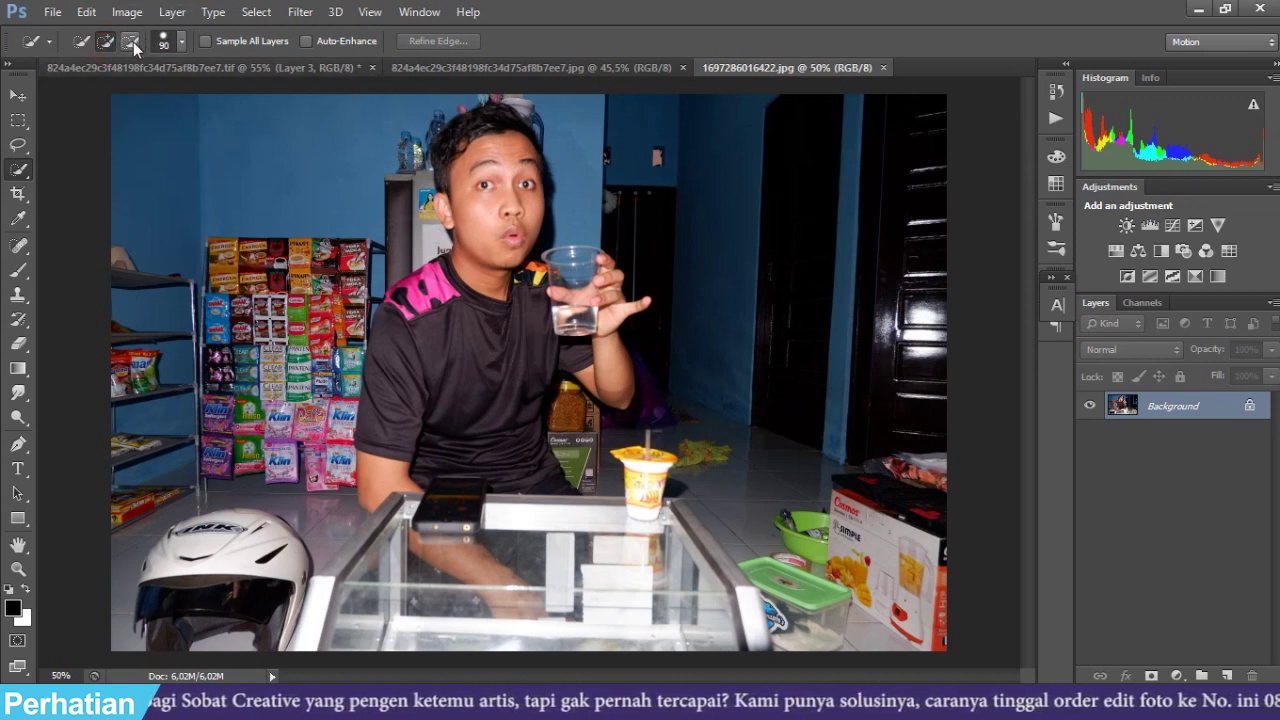
mouse_move(485, 200)
left_mouse_down()
mouse_move(506, 308)
mouse_move(504, 416)
mouse_move(555, 362)
mouse_move(572, 318)
mouse_move(577, 362)
mouse_move(577, 287)
left_mouse_up()
scroll(577, 287, "up", 5)
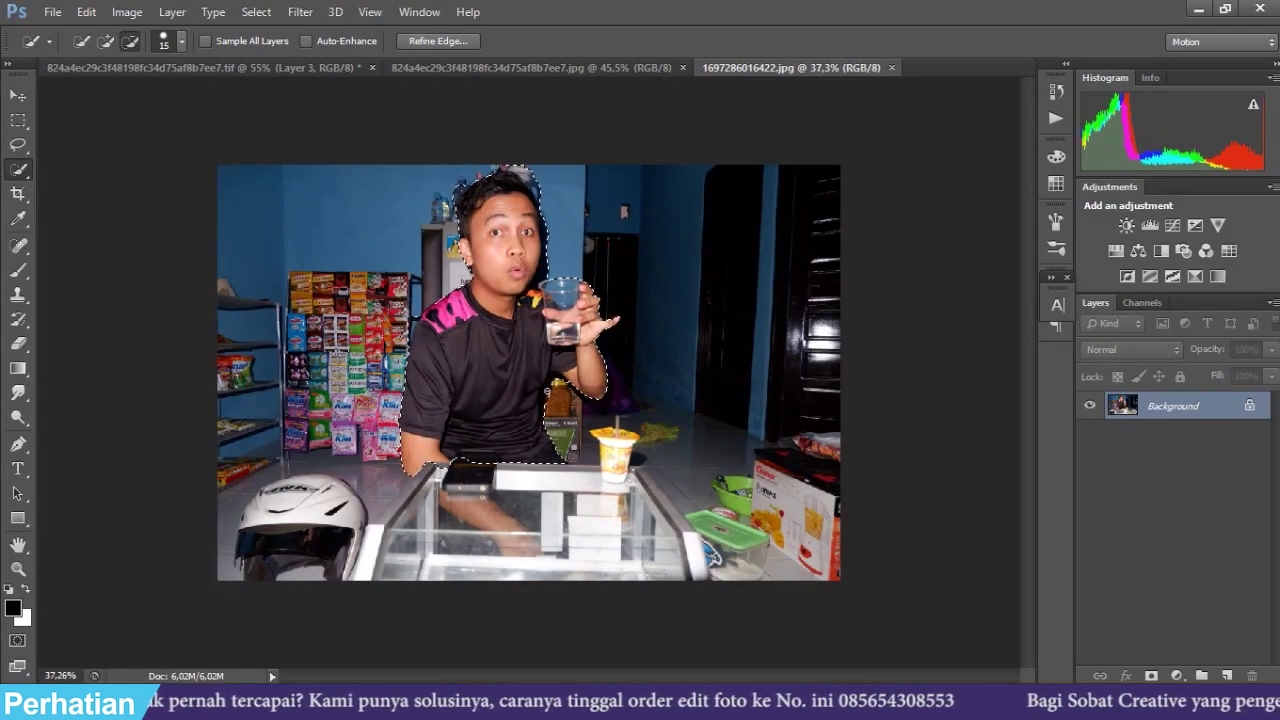
scroll(545, 390, "up", 1)
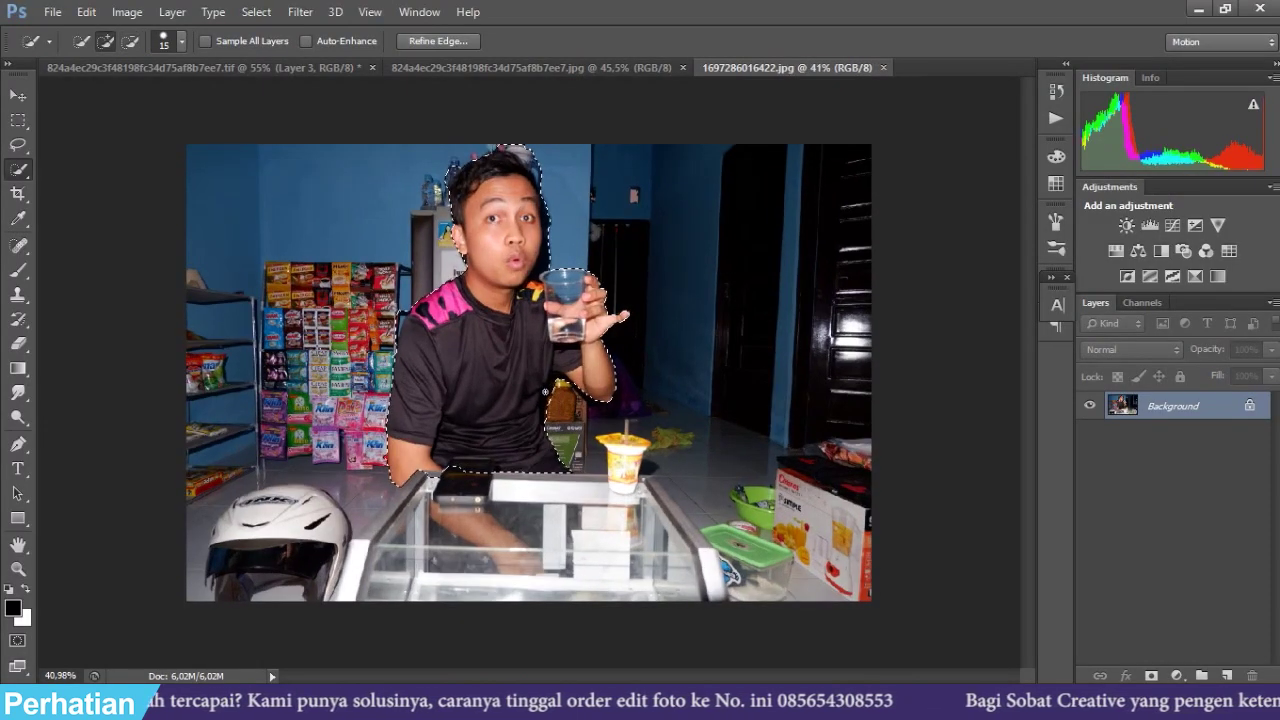
Move the selected man into the 824a4ec29c3f48198fc34d75af8b7ee7.jpg image and place him beside the seated man
key("v")
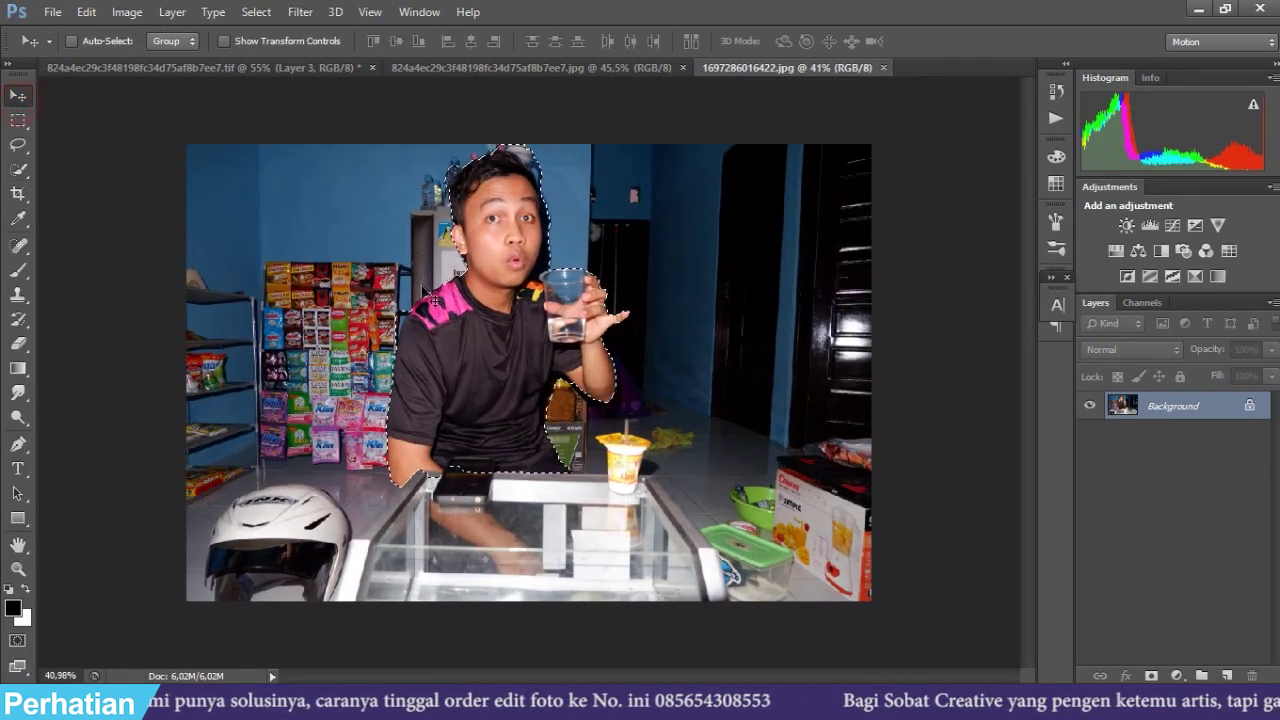
left_click_drag(430, 345, 548, 450)
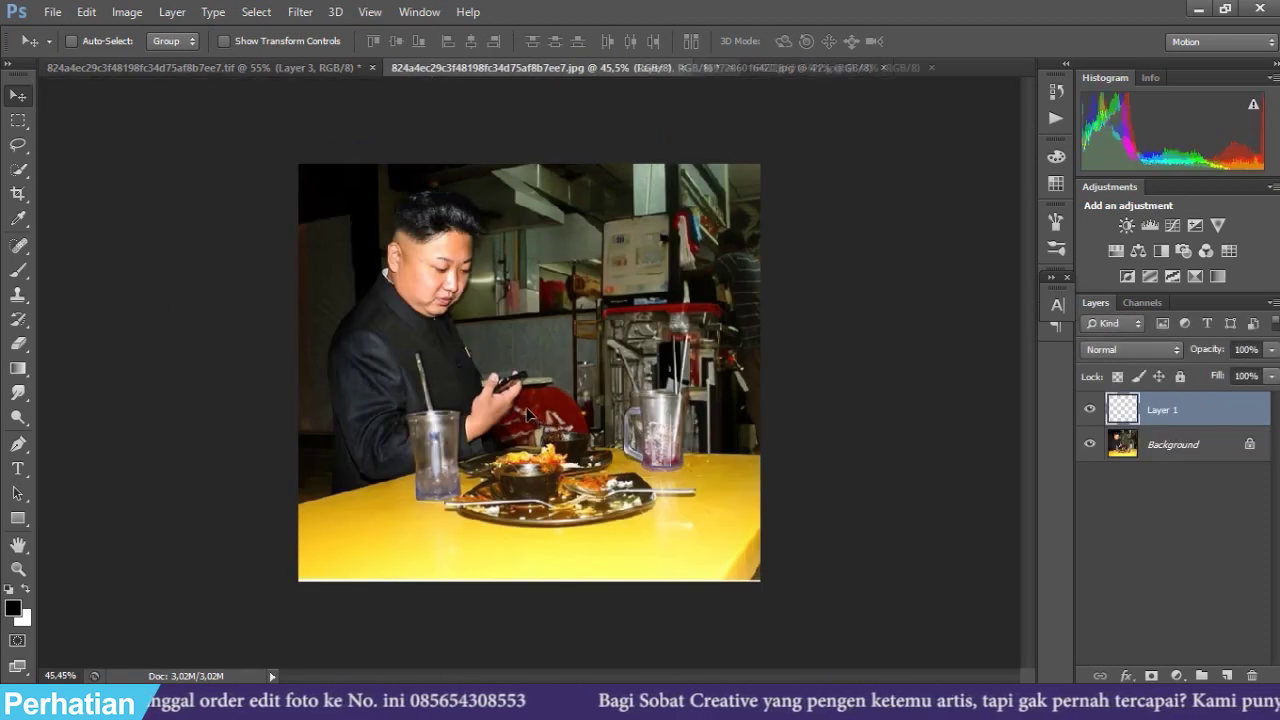
left_click_drag(654, 422, 674, 347)
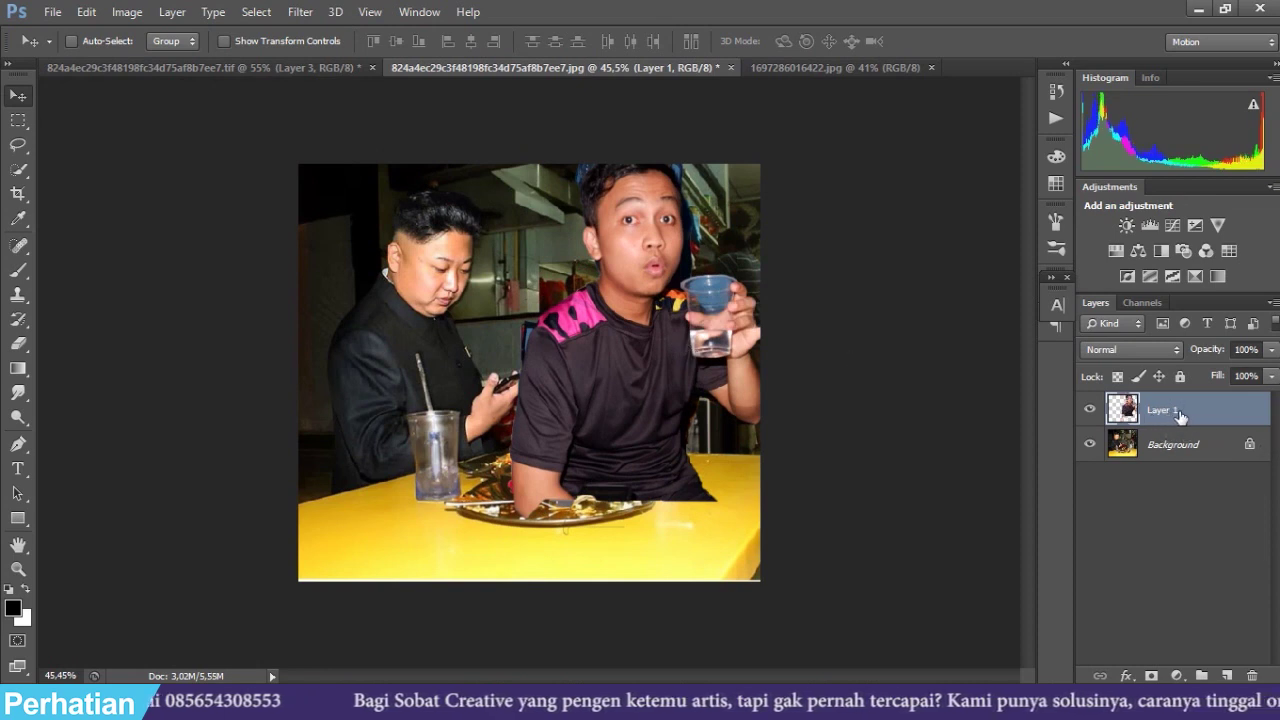
Rename the pasted man's layer as saya
double_click(1168, 412)
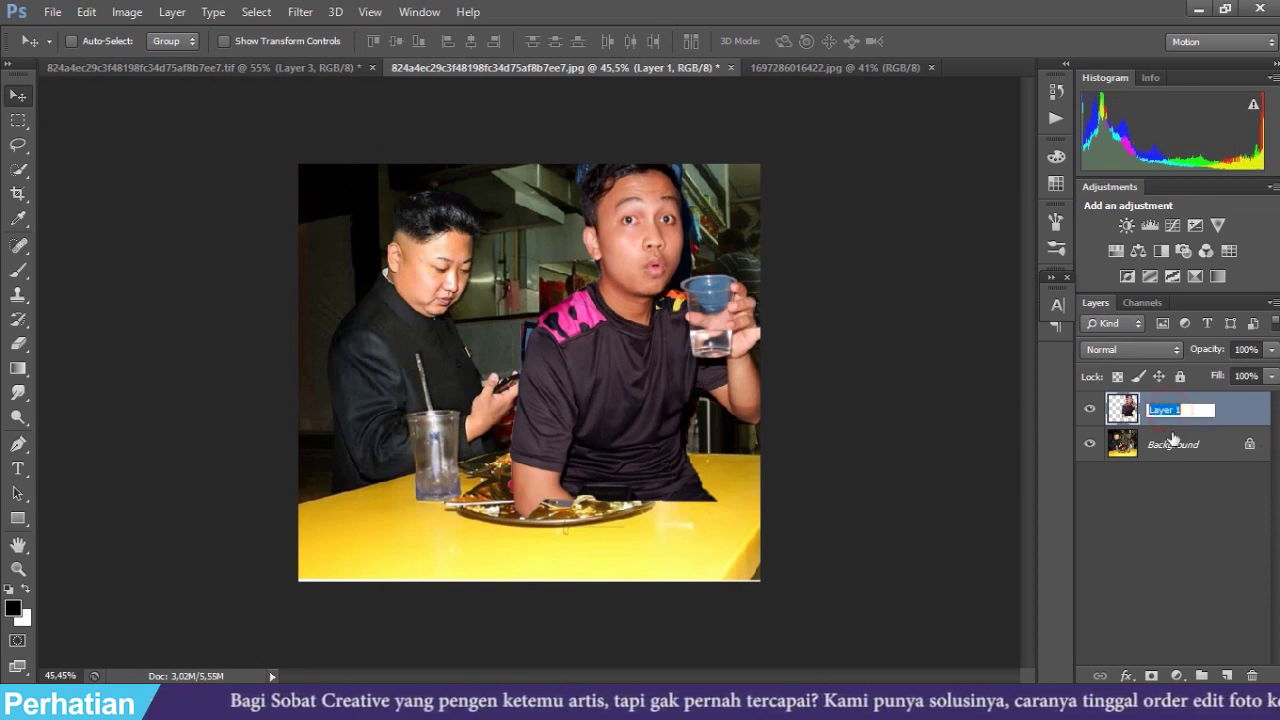
type("saya")
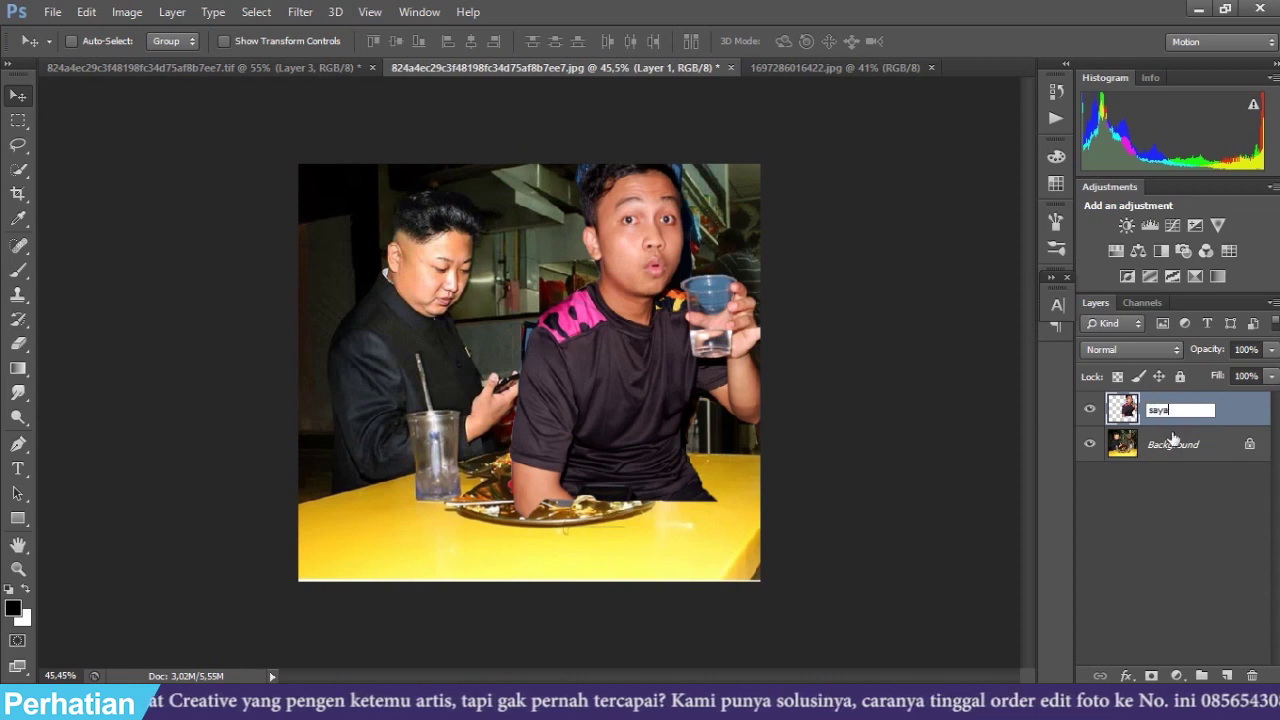
key("Return")
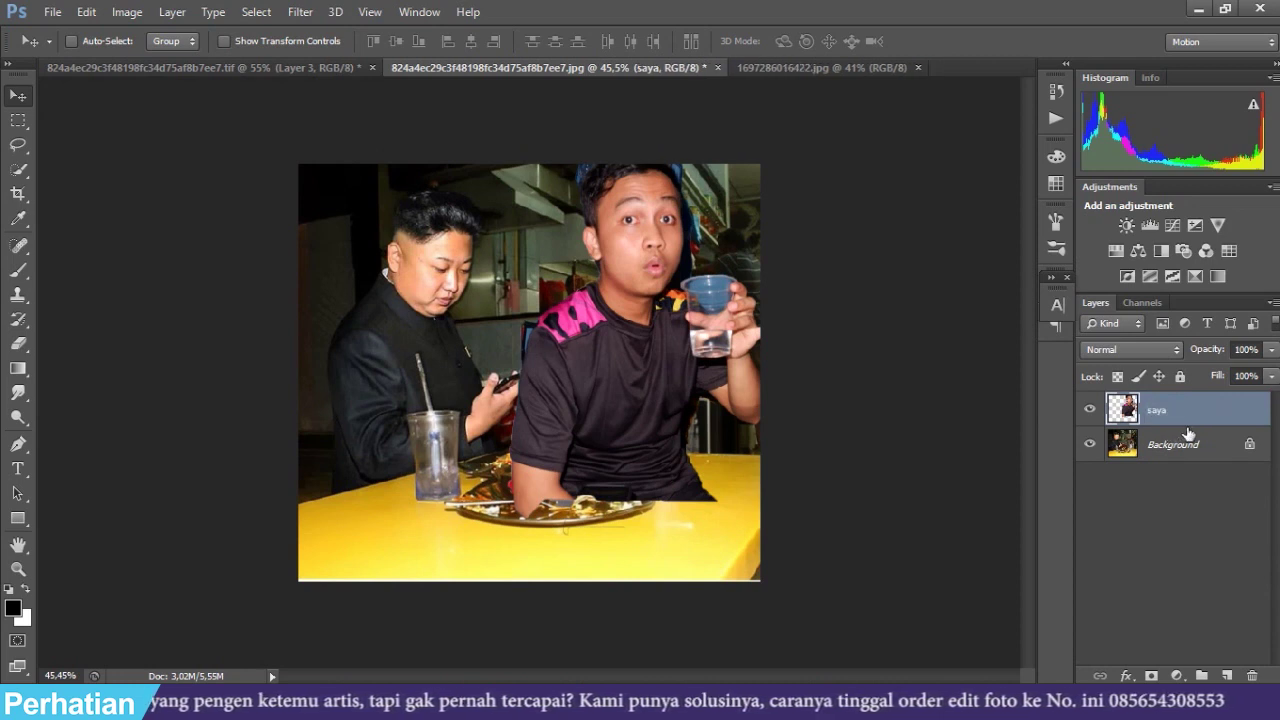
Flip the saya layer horizontally and reposition the man on the free side of the table
left_click_drag(704, 337, 700, 347)
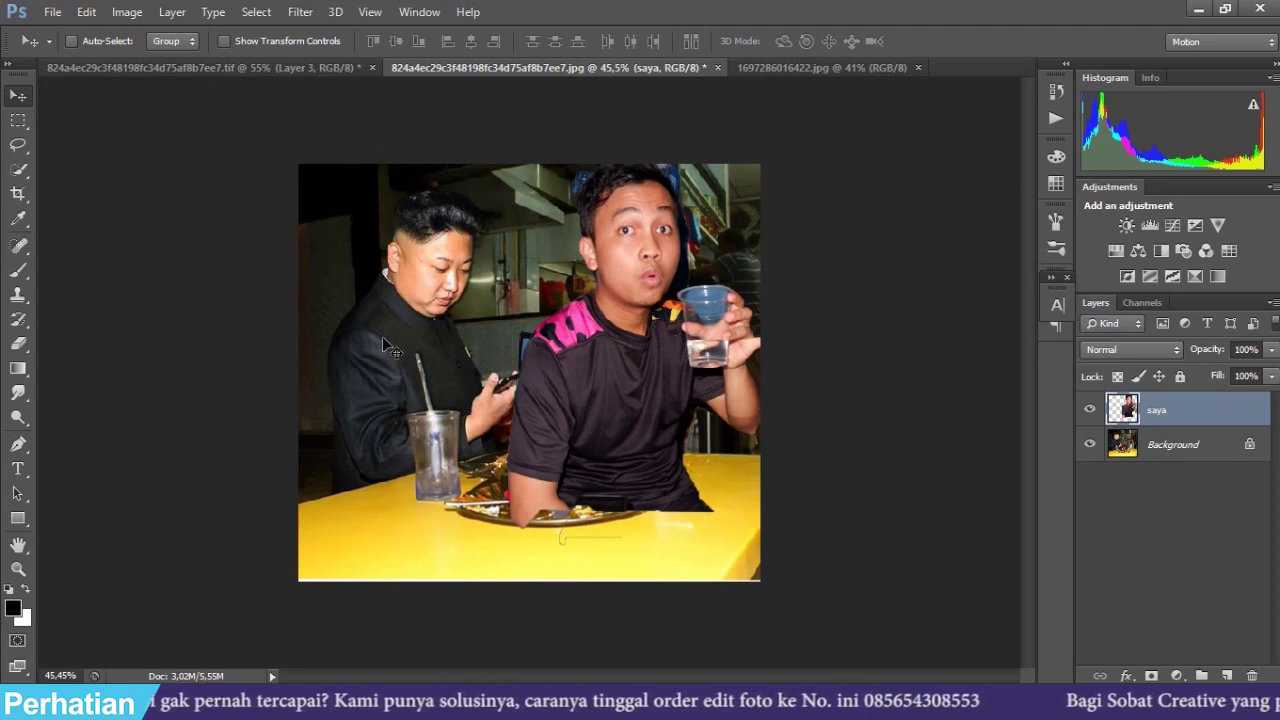
left_click(85, 14)
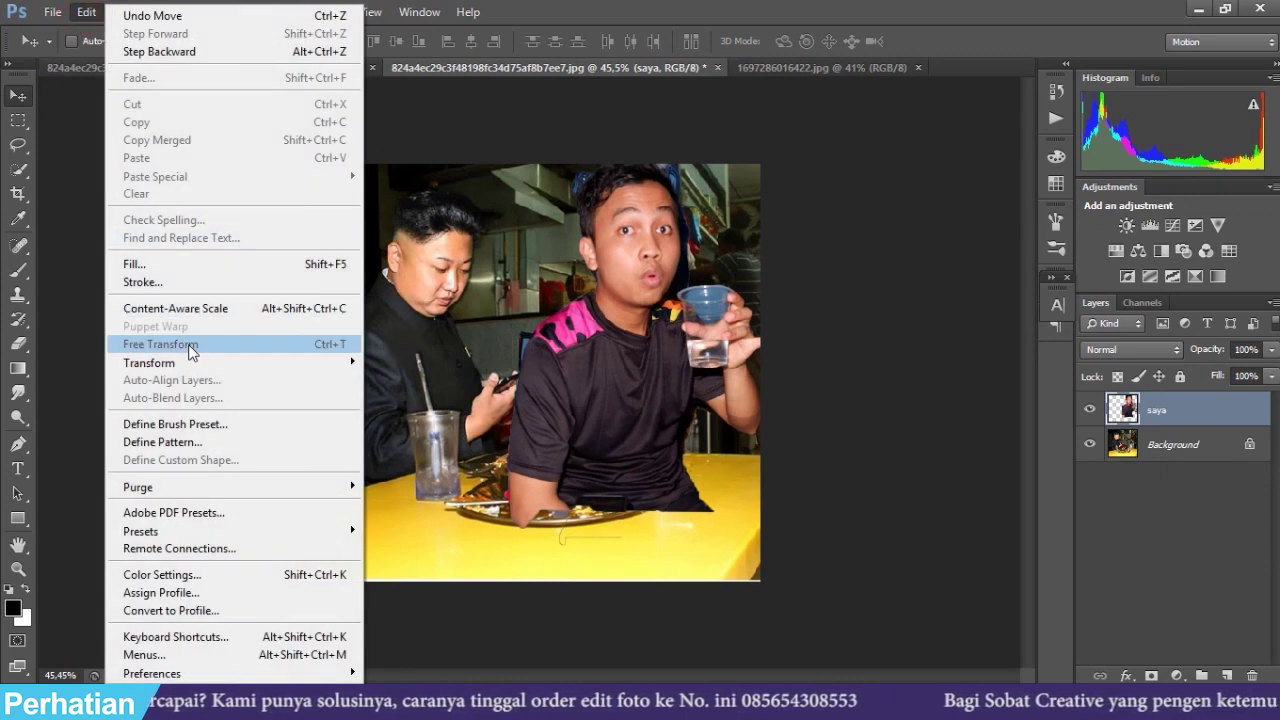
mouse_move(194, 362)
left_click(446, 564)
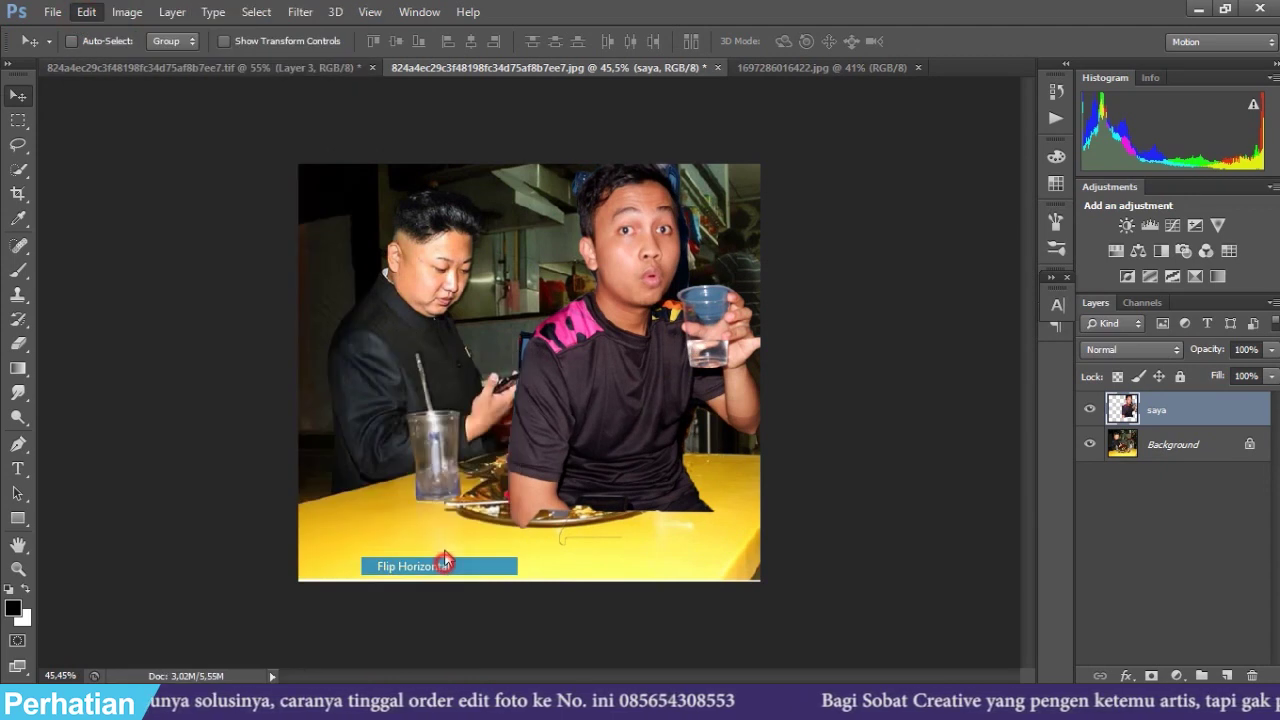
left_click_drag(672, 340, 665, 343)
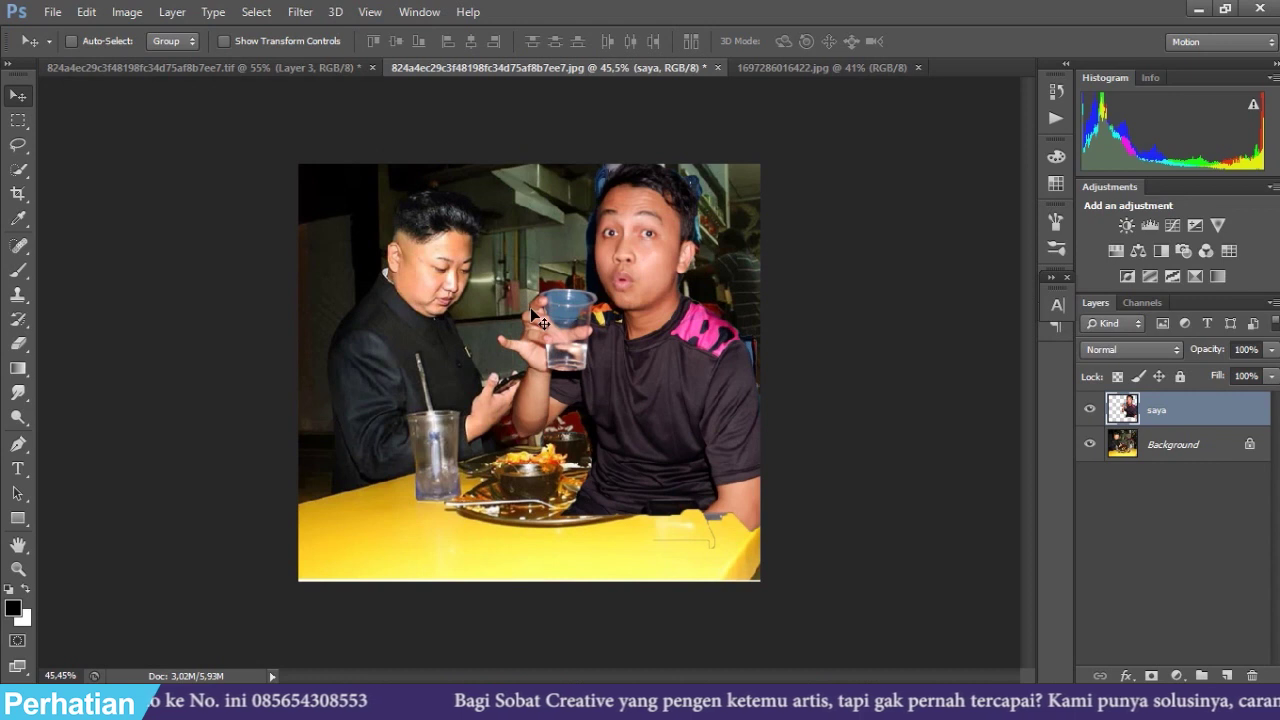
Scale down the man on the saya layer with Free Transform and seat him at the table's far edge
key("ctrl+t")
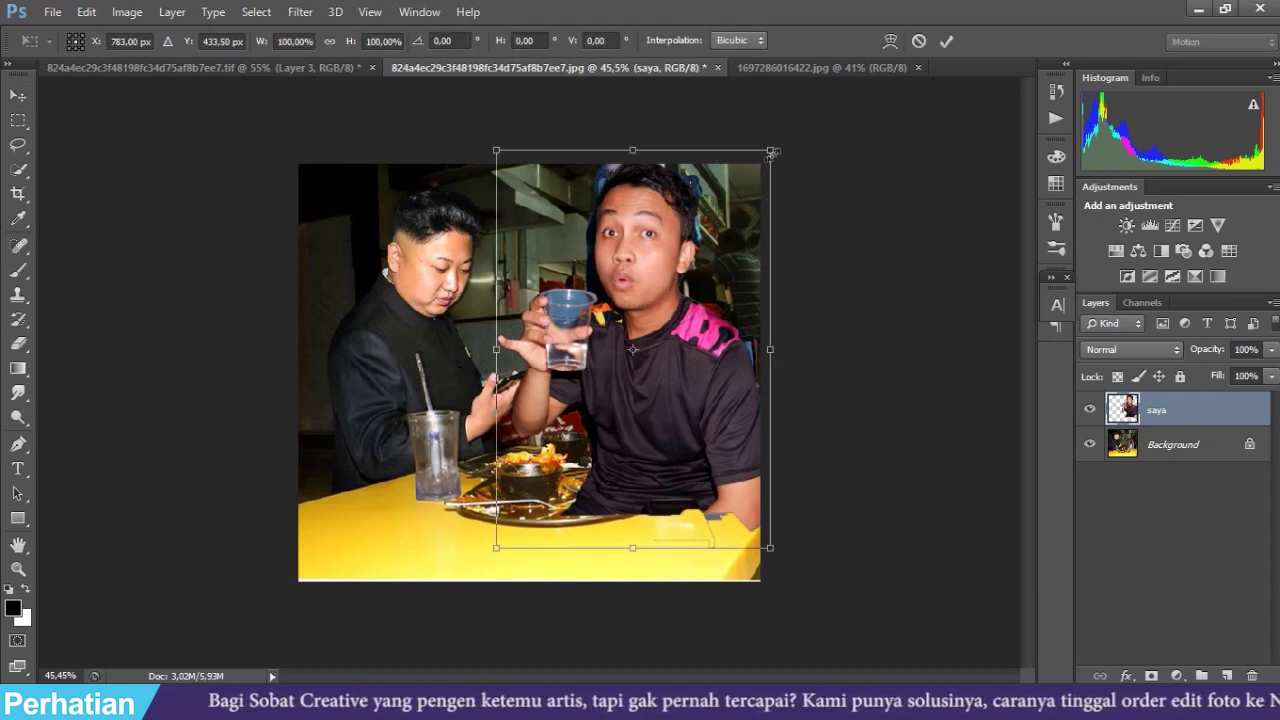
left_click_drag(769, 146, 717, 228)
left_click_drag(673, 337, 700, 290)
mouse_move(632, 177)
left_mouse_down()
mouse_move(632, 198)
mouse_move(632, 187)
left_mouse_up()
left_click_drag(734, 190, 680, 270)
key("Return")
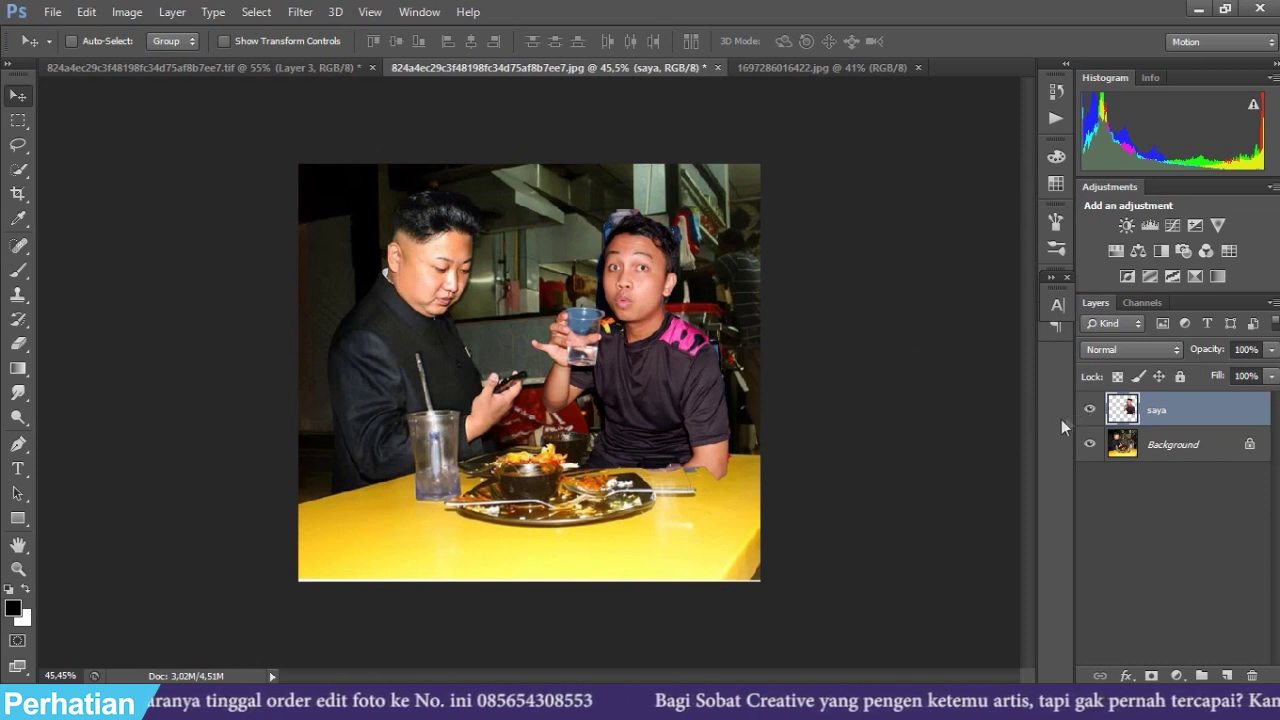
Toggle the saya layer's visibility and leave it hidden
left_click(1091, 410)
left_click(1091, 410)
left_click(1091, 410)
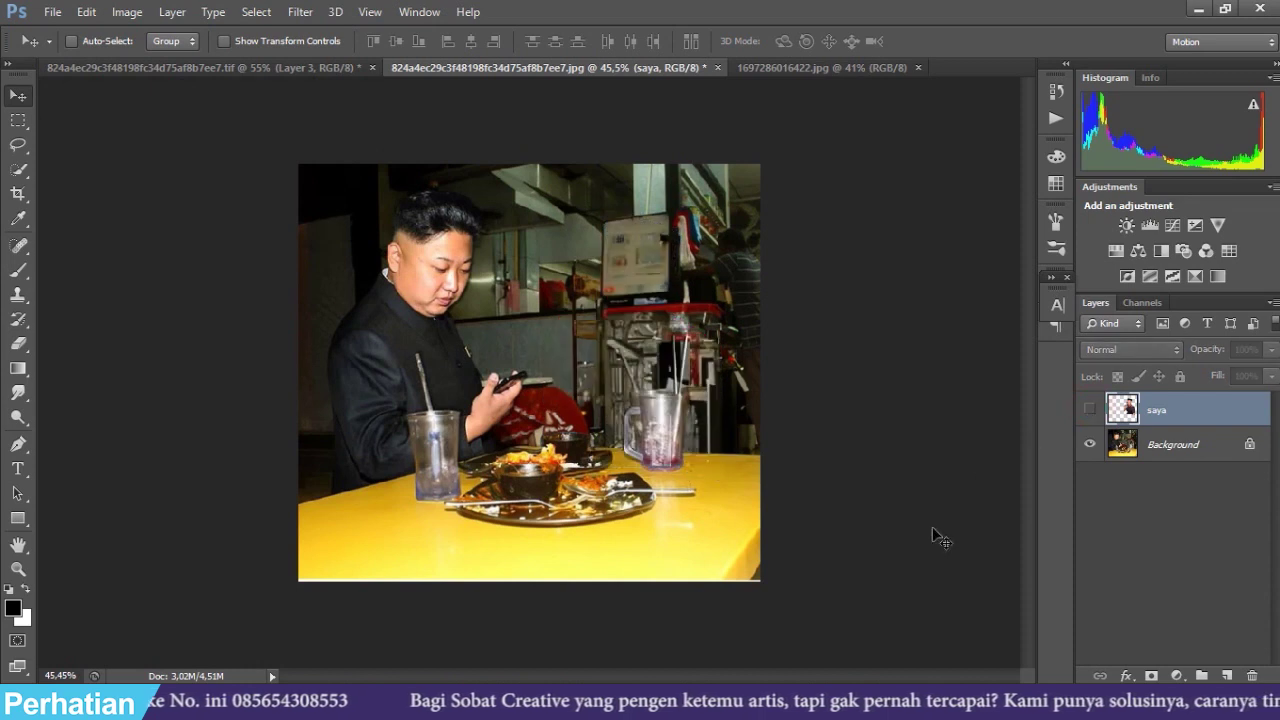
On the Background layer, select the yellow table and the glass mug with the Quick Selection tool
scroll(931, 534, "up", 5)
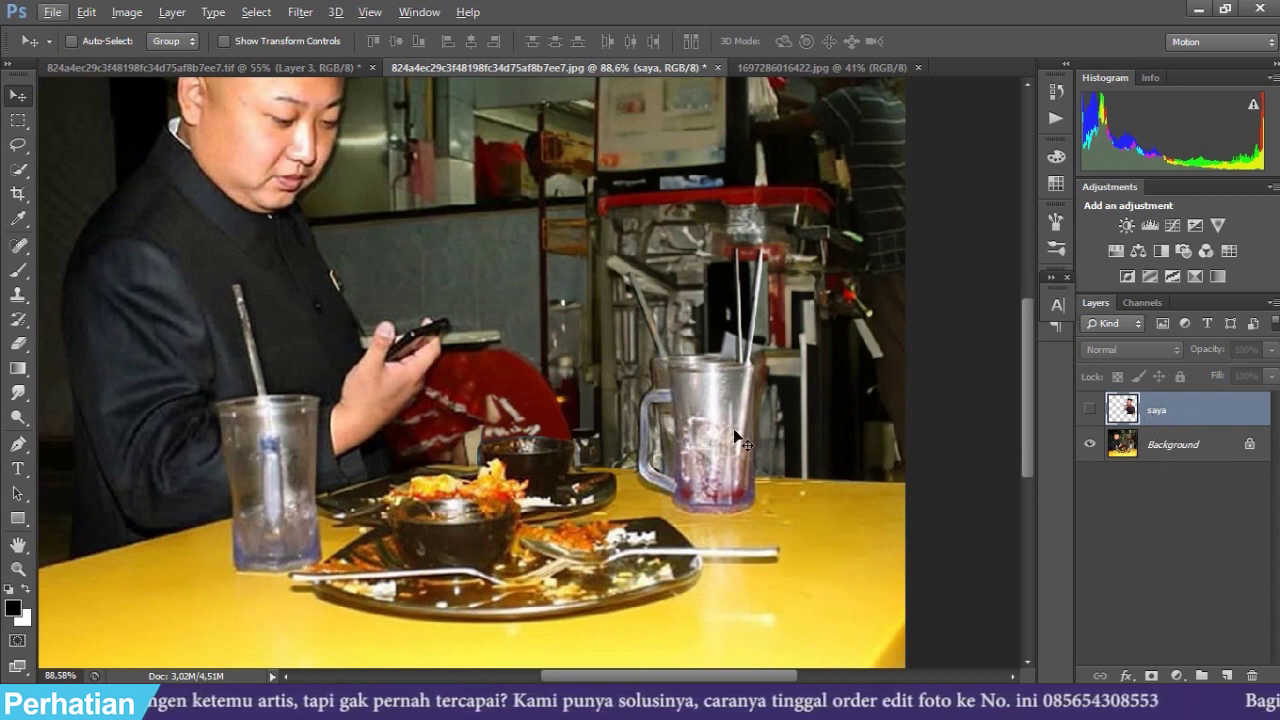
key("w")
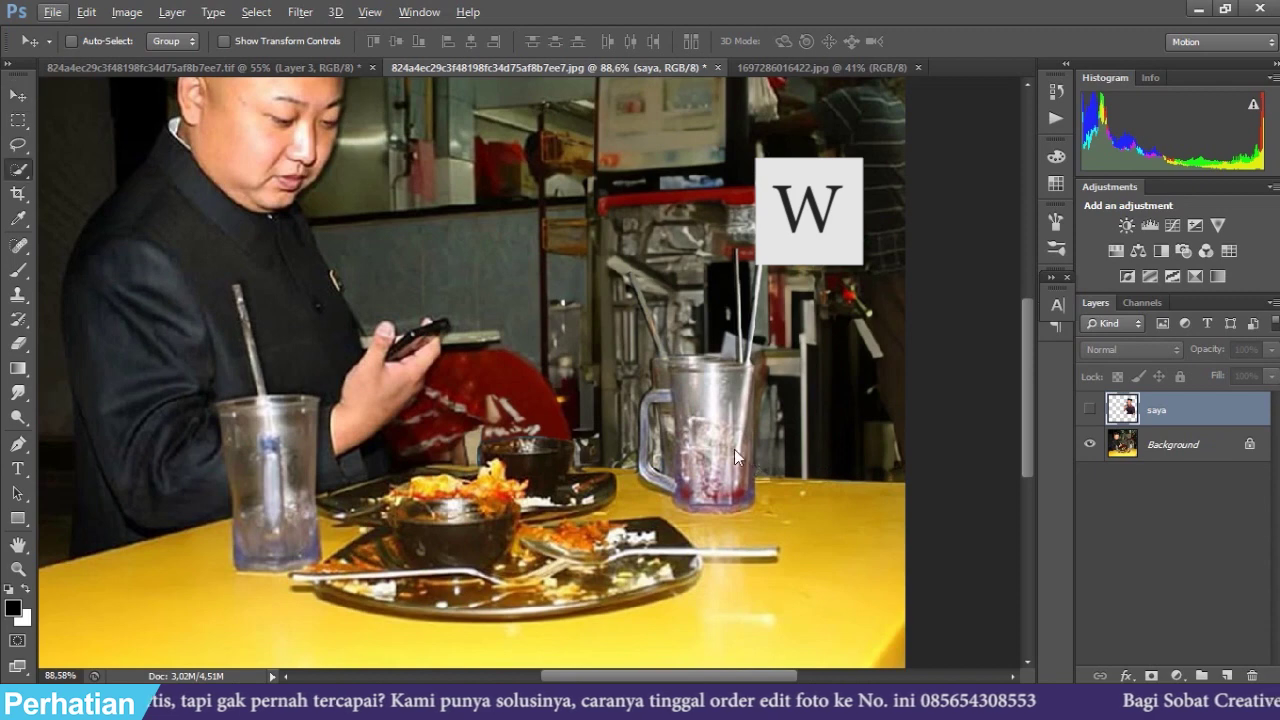
key("alt+w")
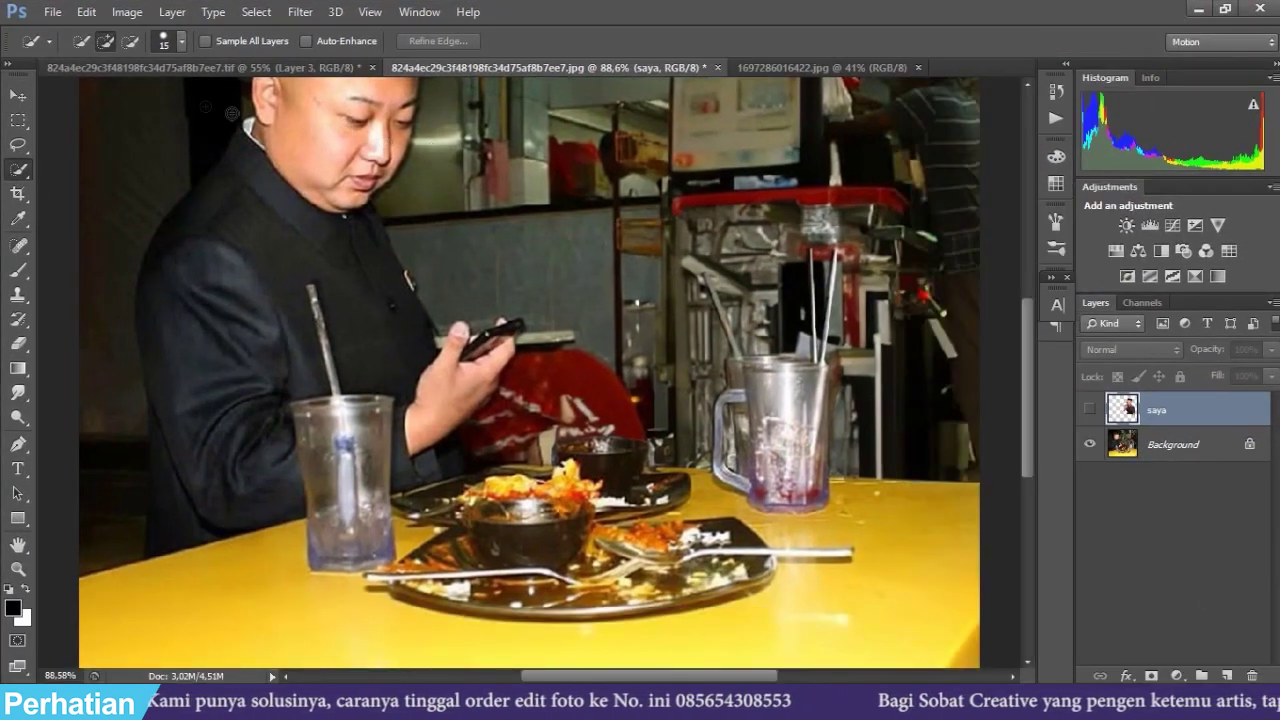
left_click(110, 43)
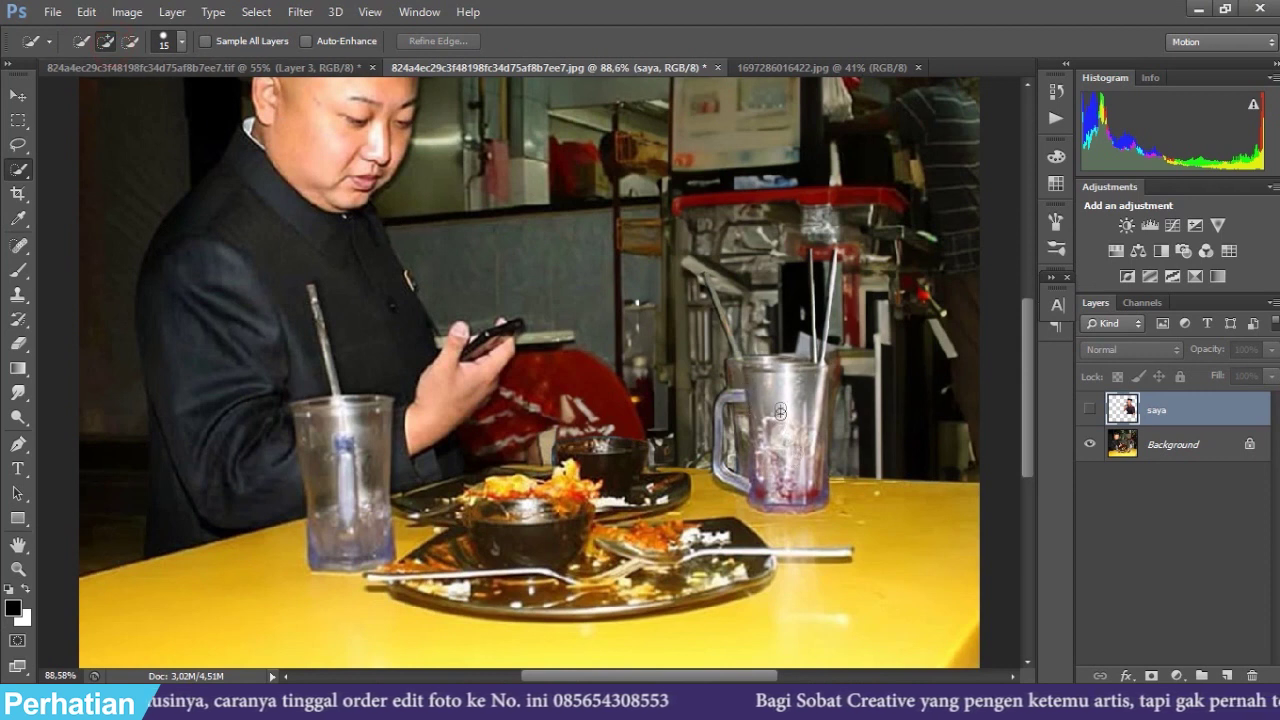
left_click(1199, 447)
mouse_move(750, 420)
left_mouse_down()
mouse_move(779, 581)
mouse_move(959, 528)
mouse_move(527, 469)
mouse_move(613, 457)
mouse_move(599, 477)
mouse_move(636, 455)
mouse_move(496, 484)
mouse_move(737, 380)
left_mouse_up()
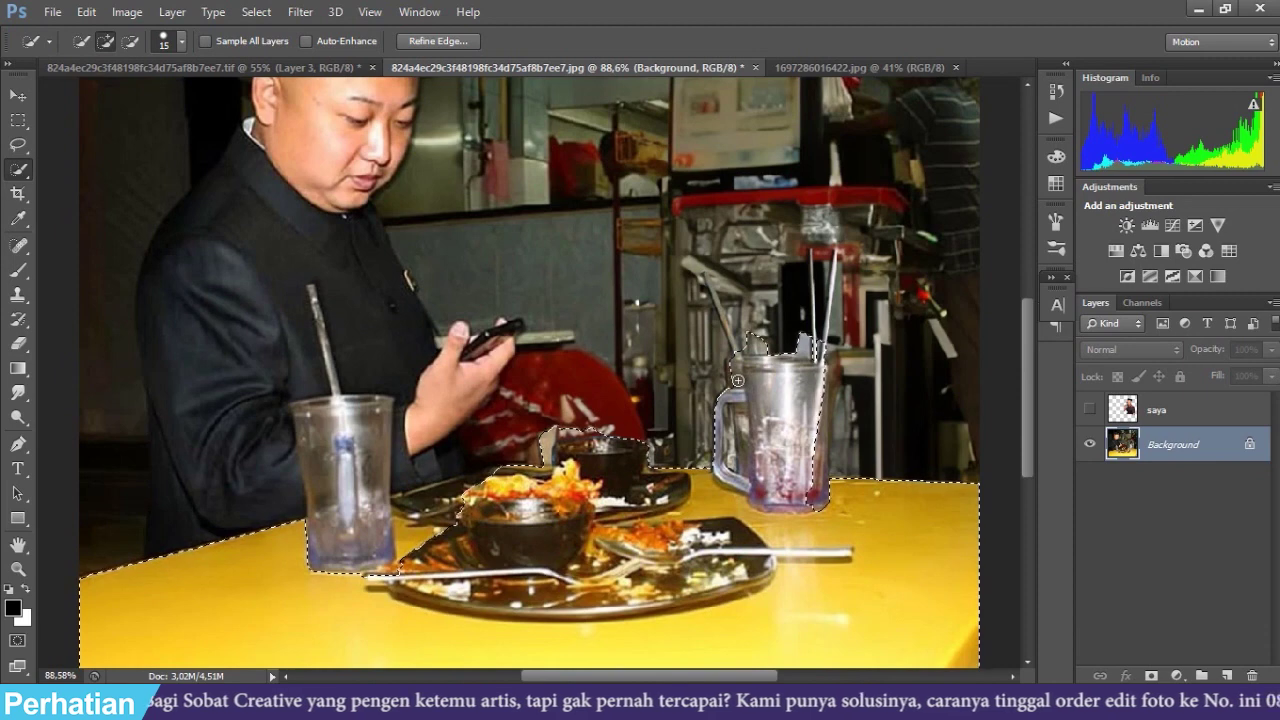
Extend the selection over the rest of the glass mug's body and side edge
scroll(737, 380, "up", 5)
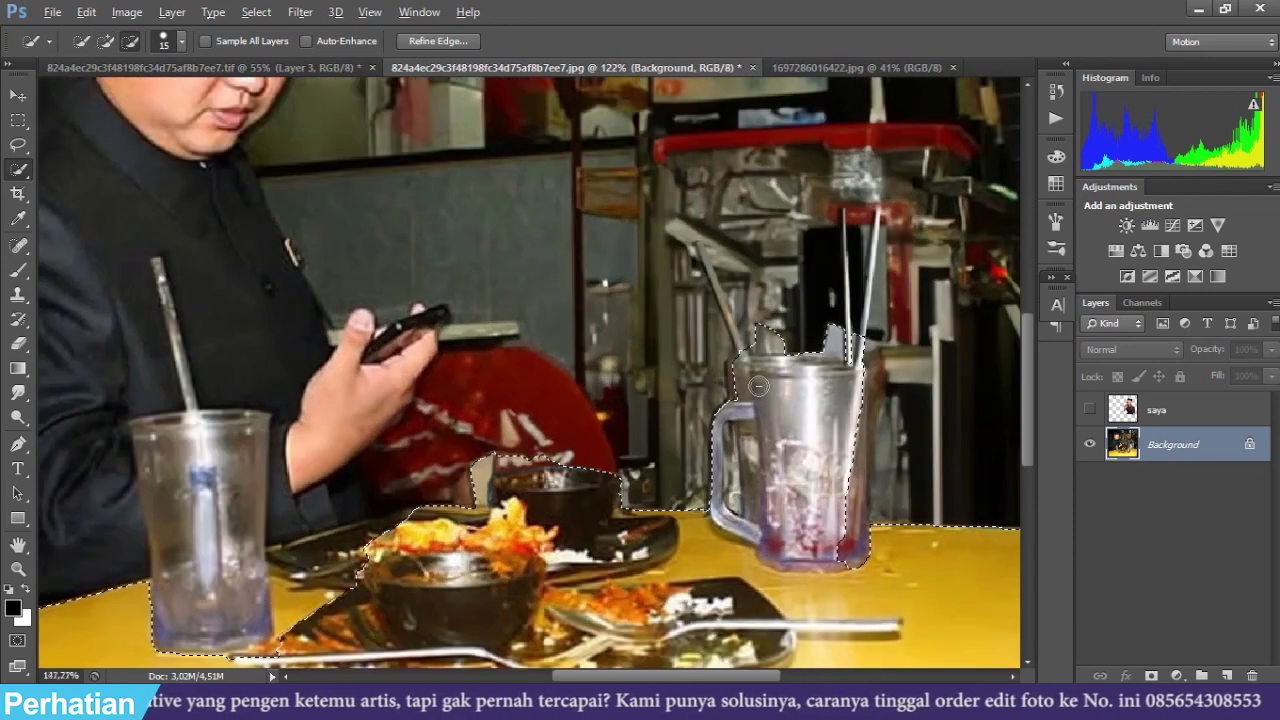
scroll(758, 386, "up", 4)
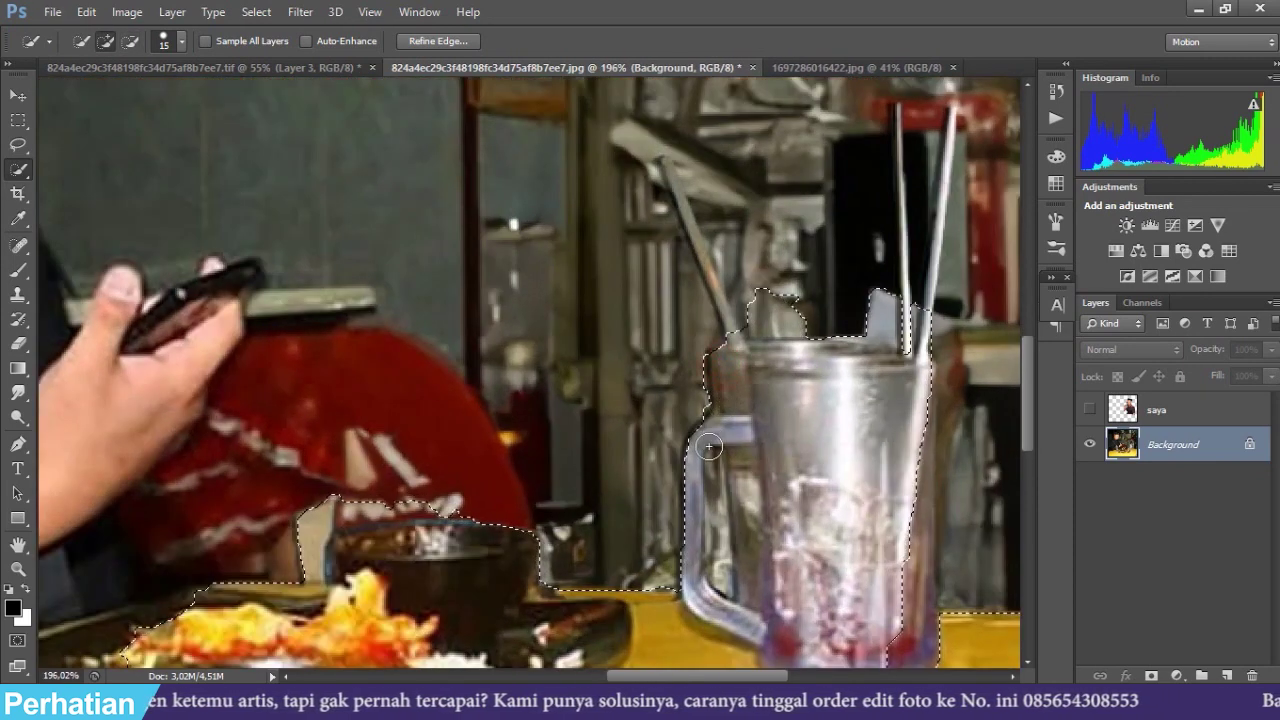
scroll(920, 430, "down", 1)
left_click_drag(920, 430, 922, 386)
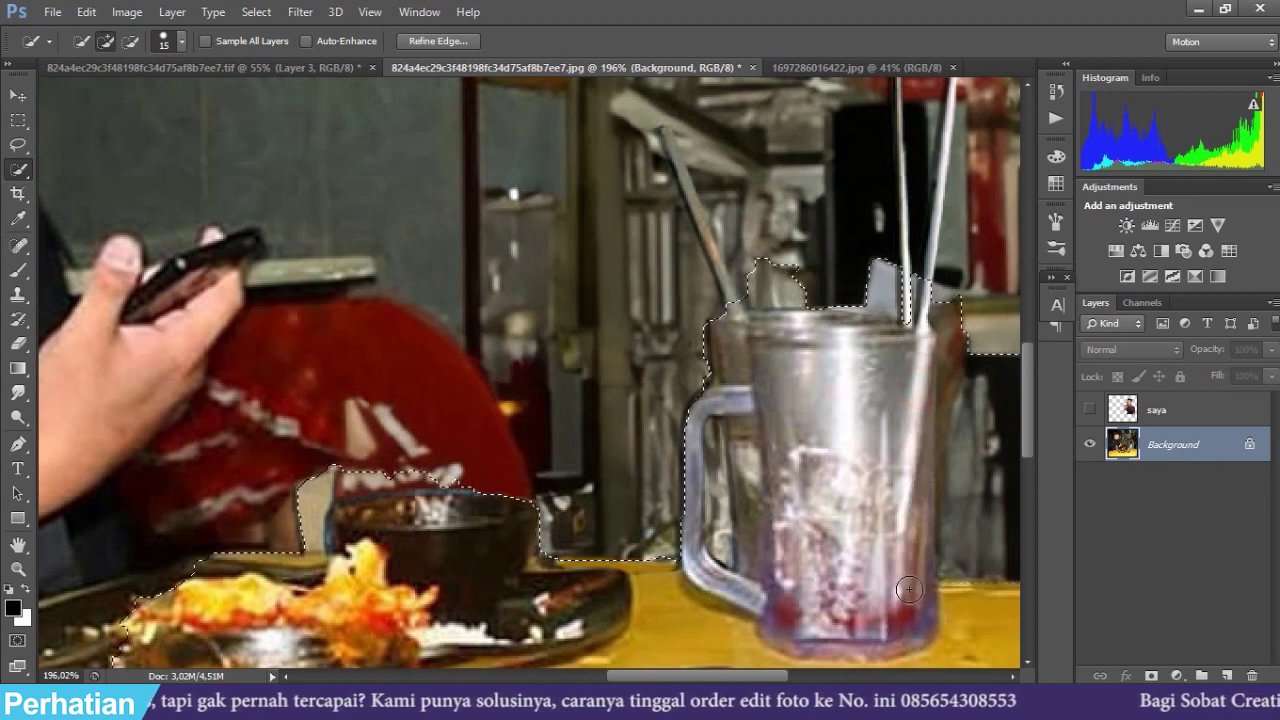
Add the mug's straws to the selection and subtract the surplus background around them
scroll(906, 560, "up", 5)
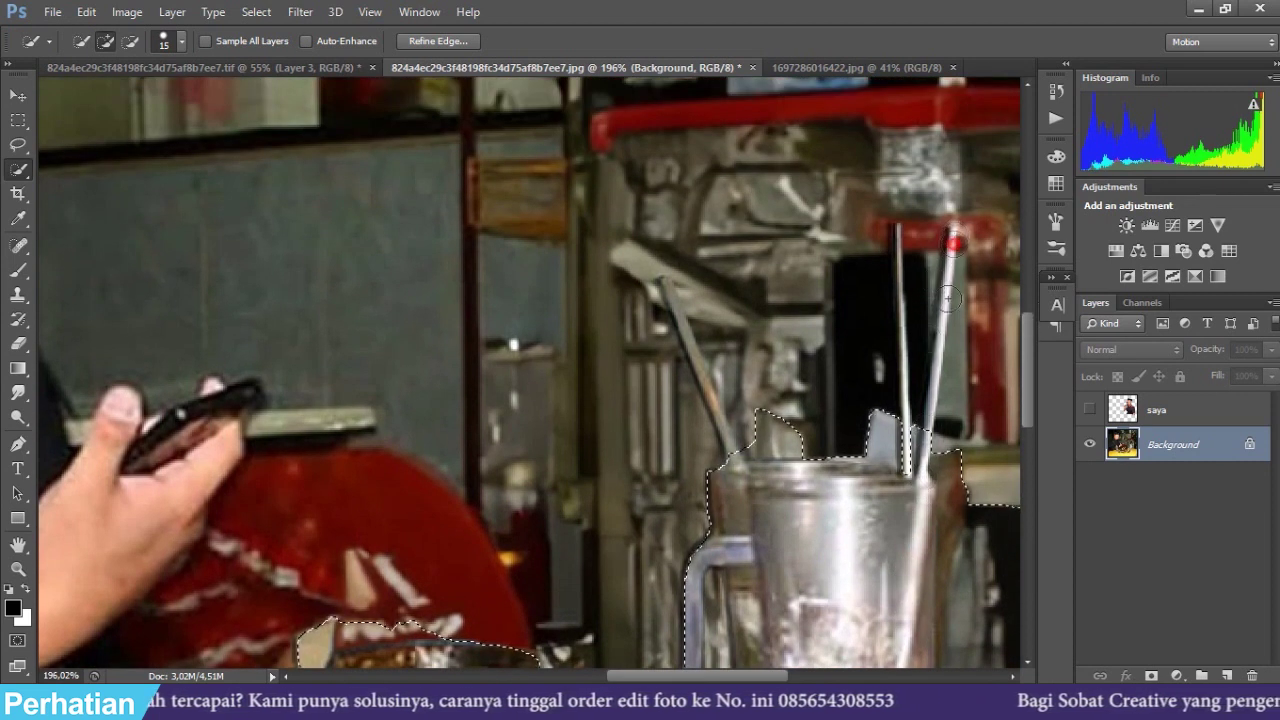
left_click_drag(908, 234, 899, 437)
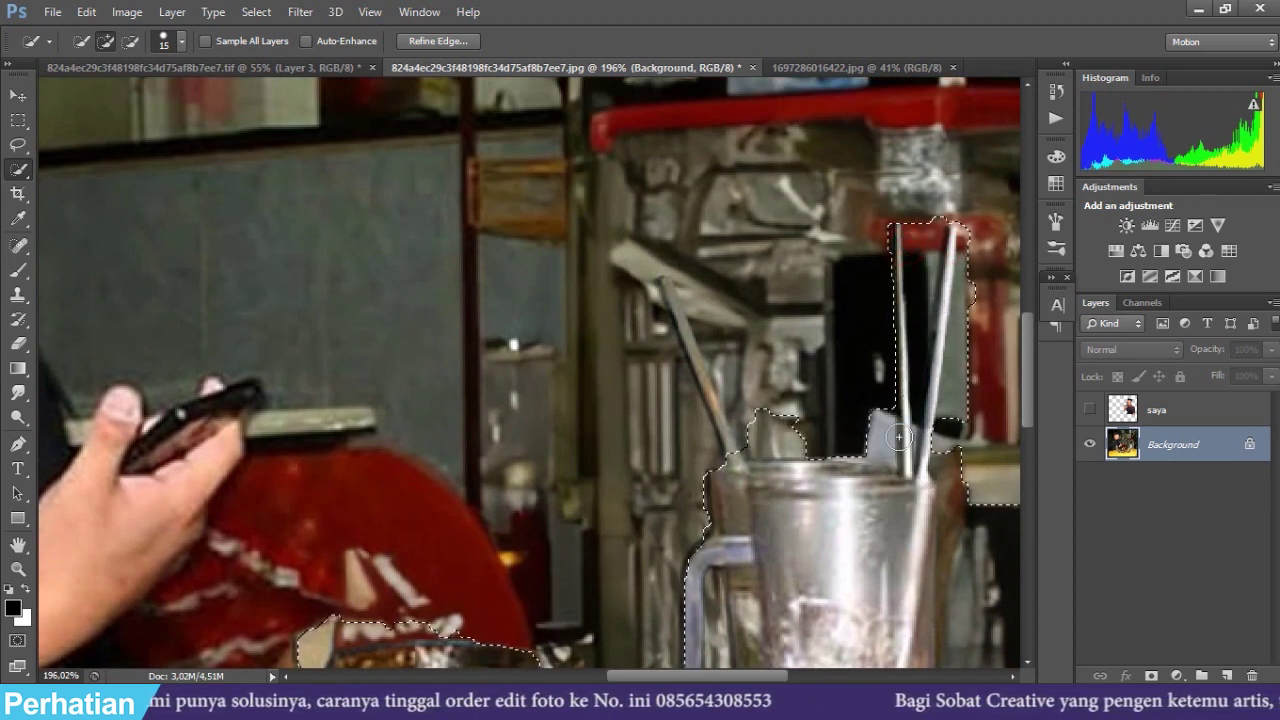
mouse_move(658, 290)
left_mouse_down()
mouse_move(716, 440)
mouse_move(707, 421)
mouse_move(805, 357)
mouse_move(809, 309)
mouse_move(870, 312)
left_mouse_up()
key("alt")
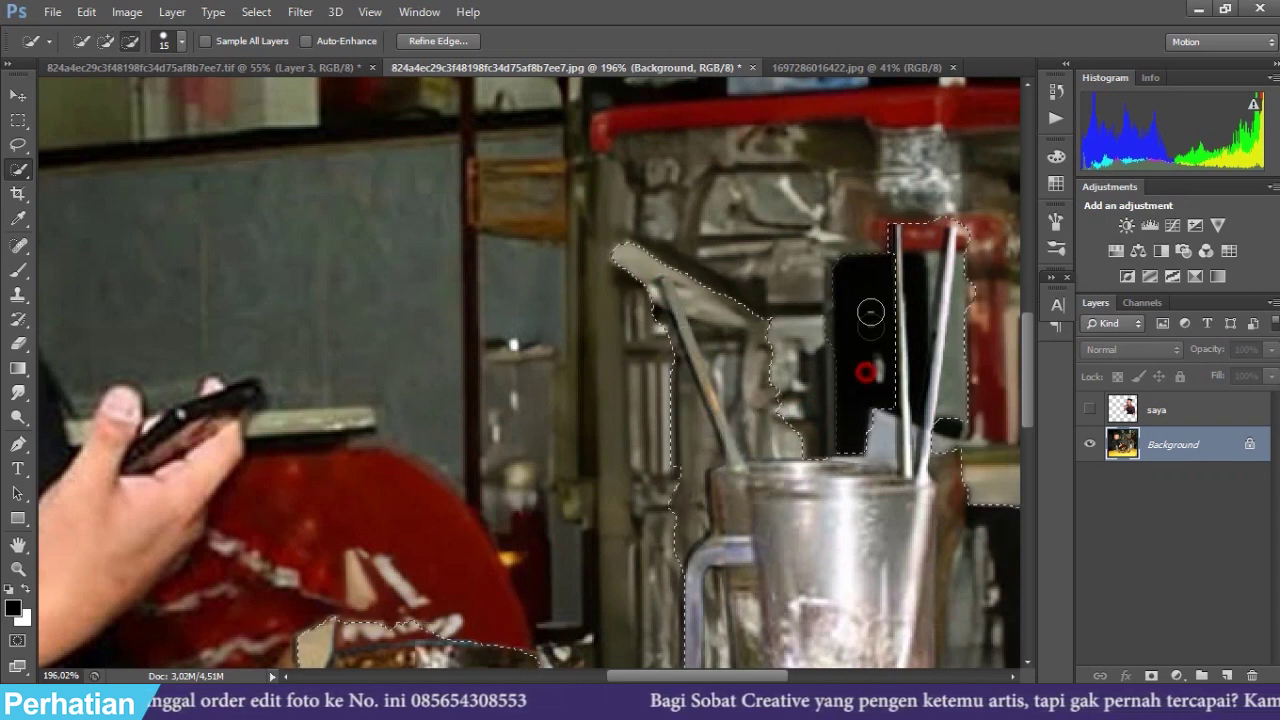
scroll(889, 494, "down", 5)
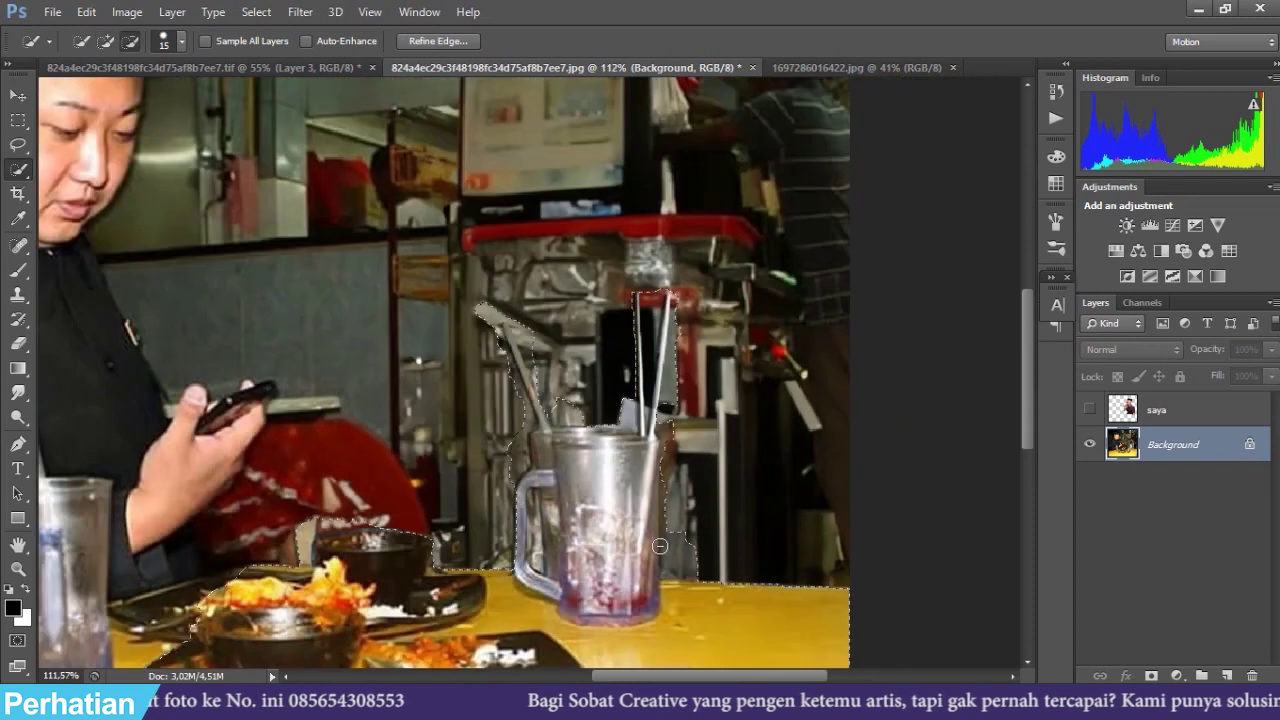
scroll(660, 546, "down", 3)
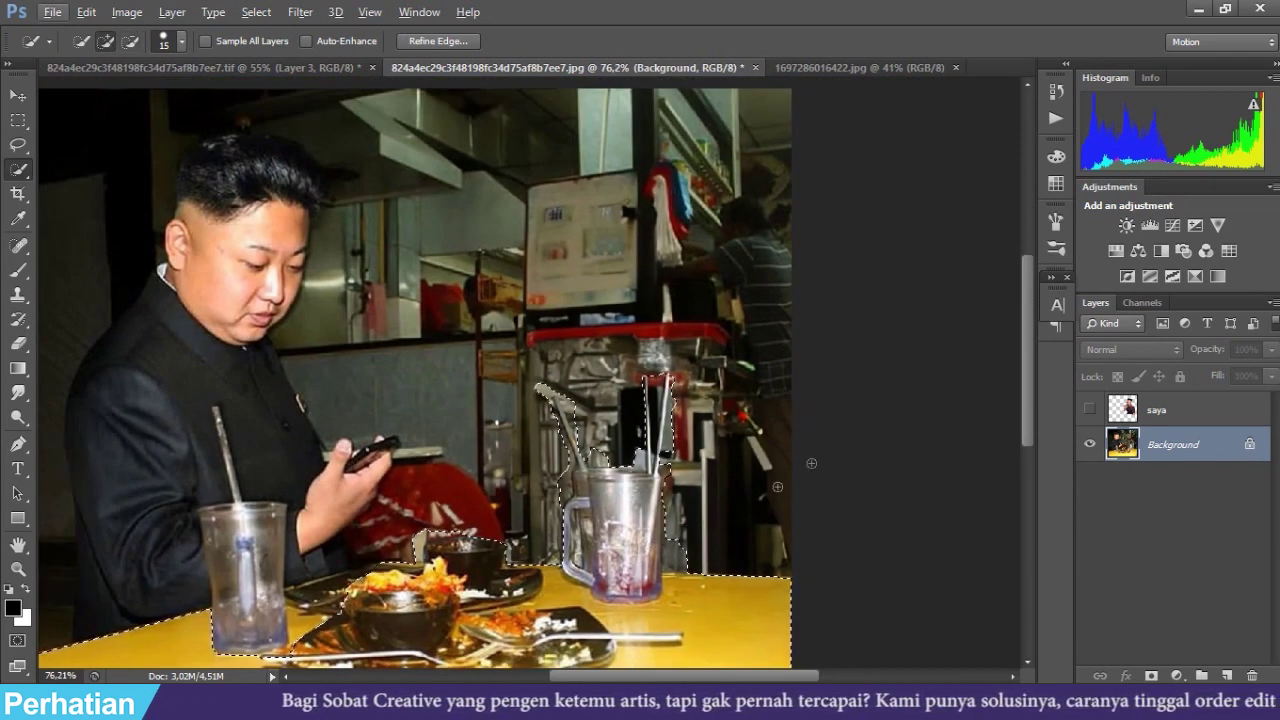
Copy the selected table and mug onto a new layer and name it "bagian objek"
key("ctrl+j")
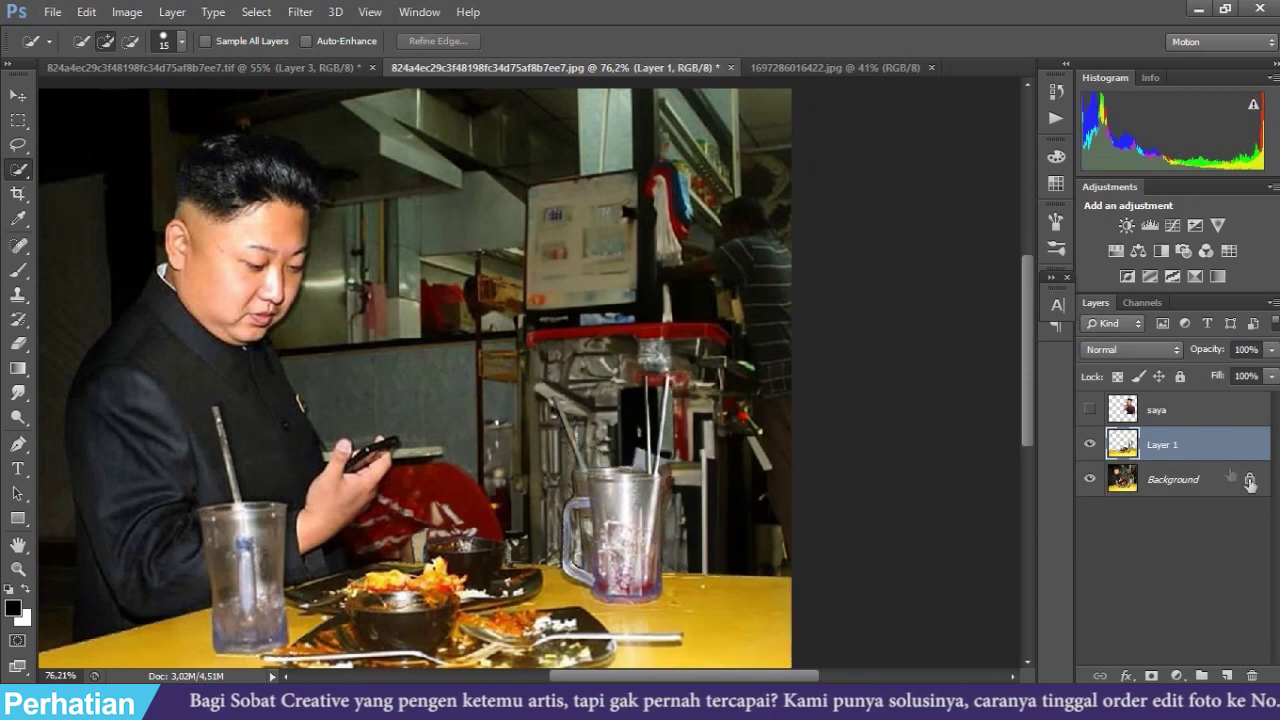
double_click(1163, 445)
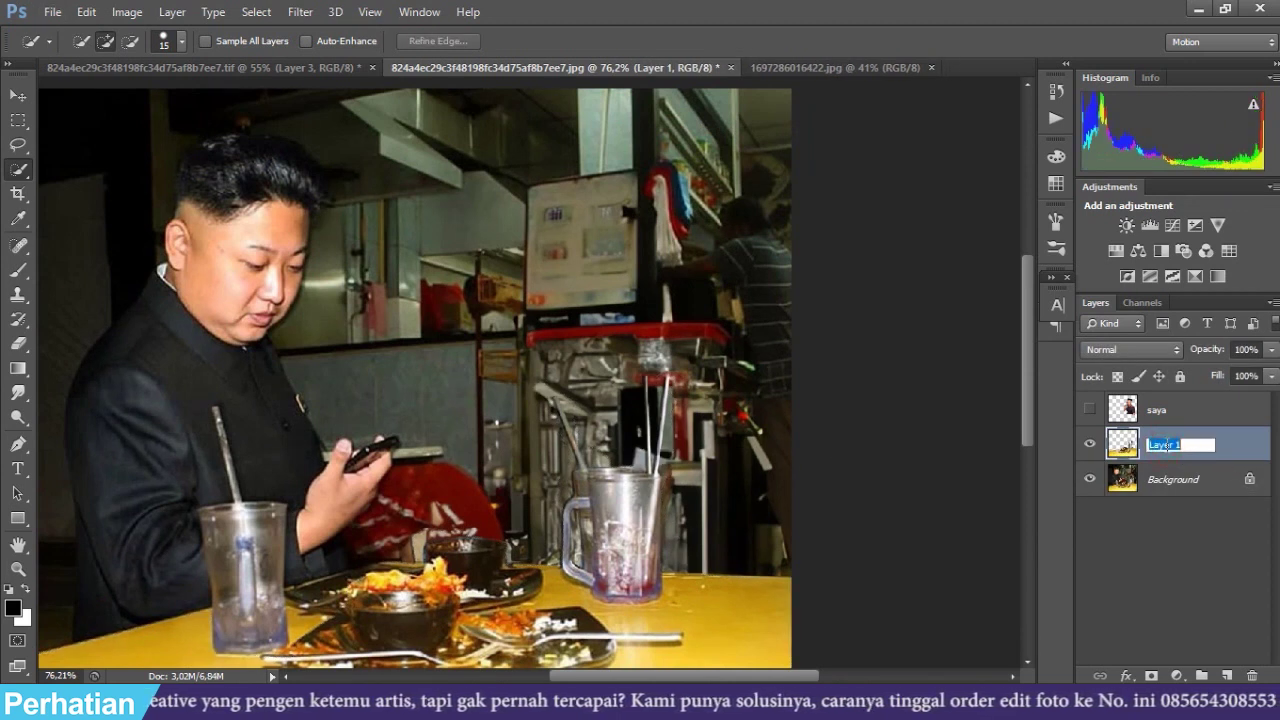
type("bagian objek")
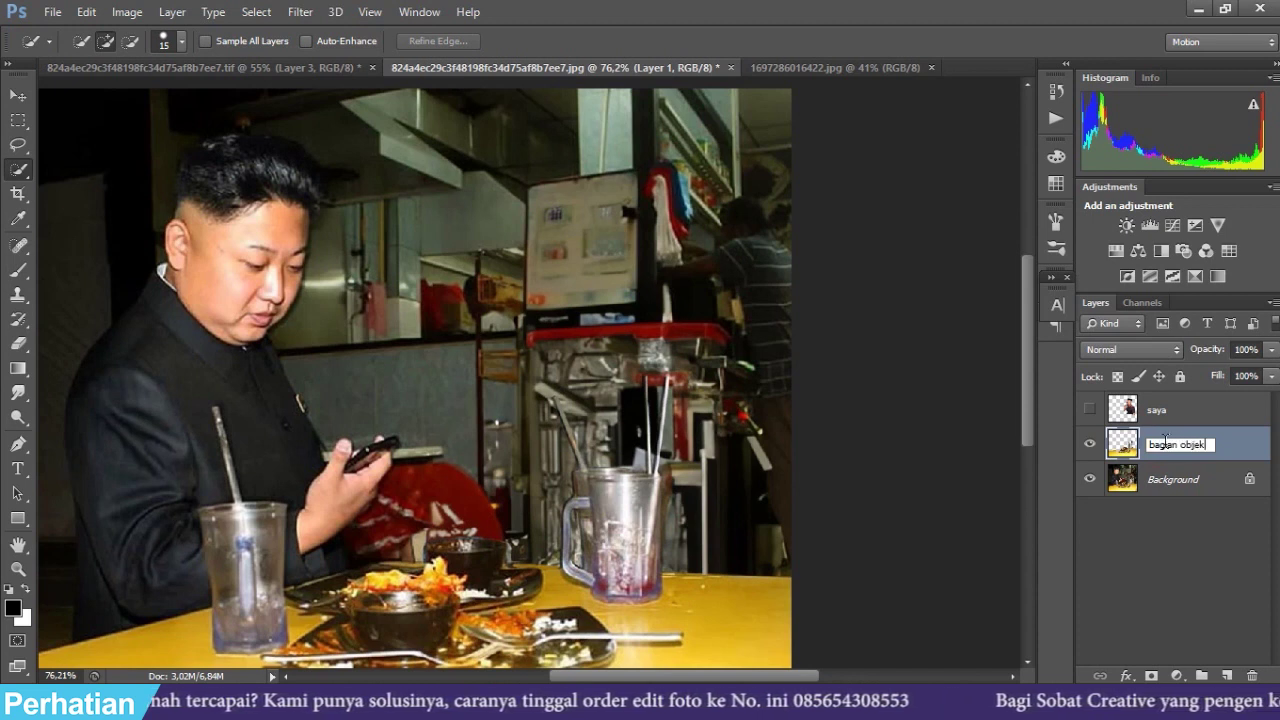
key("Return")
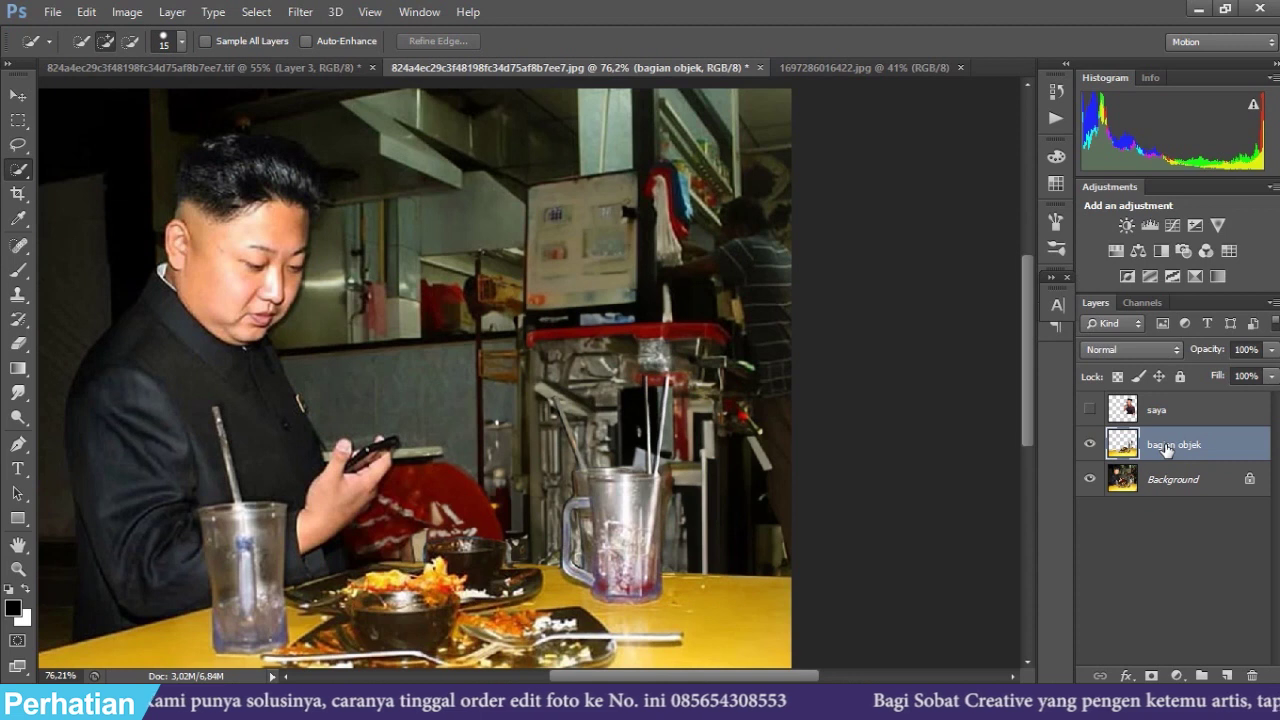
Show the saya layer and move the bagian objek layer above it in the layer stack
left_click(1091, 410)
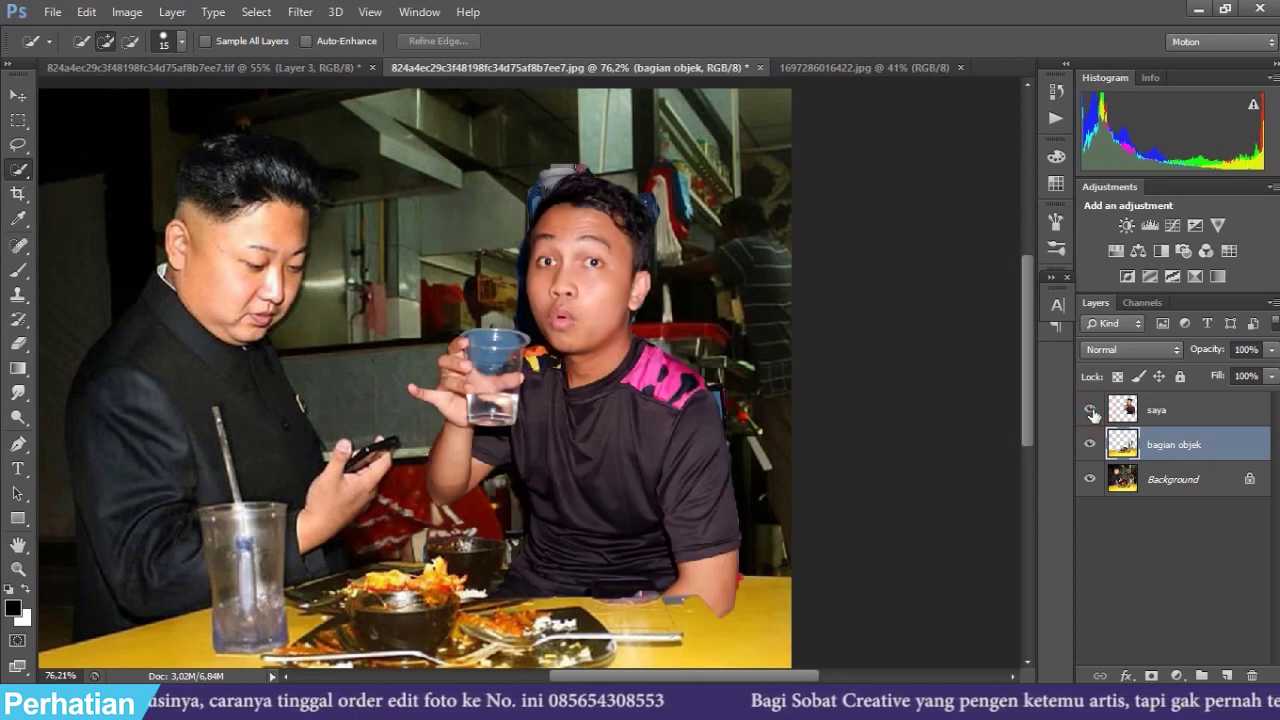
left_click(18, 95)
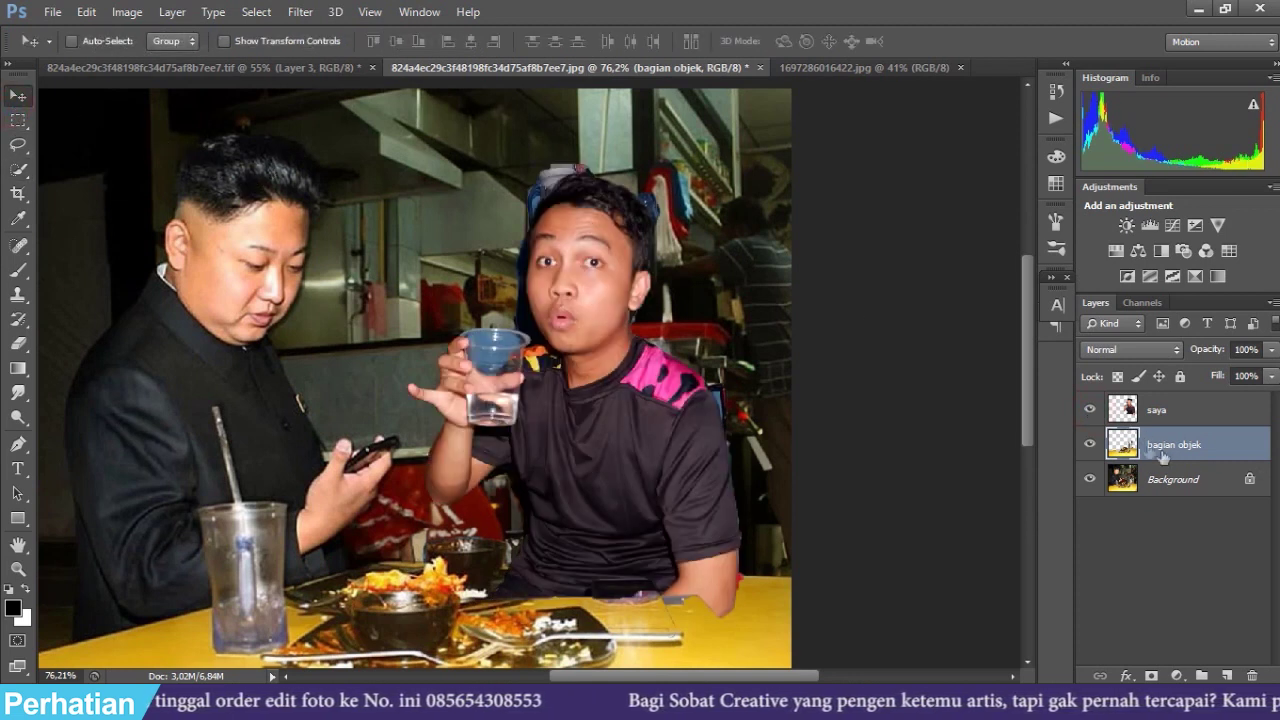
left_click_drag(1171, 452, 1172, 405)
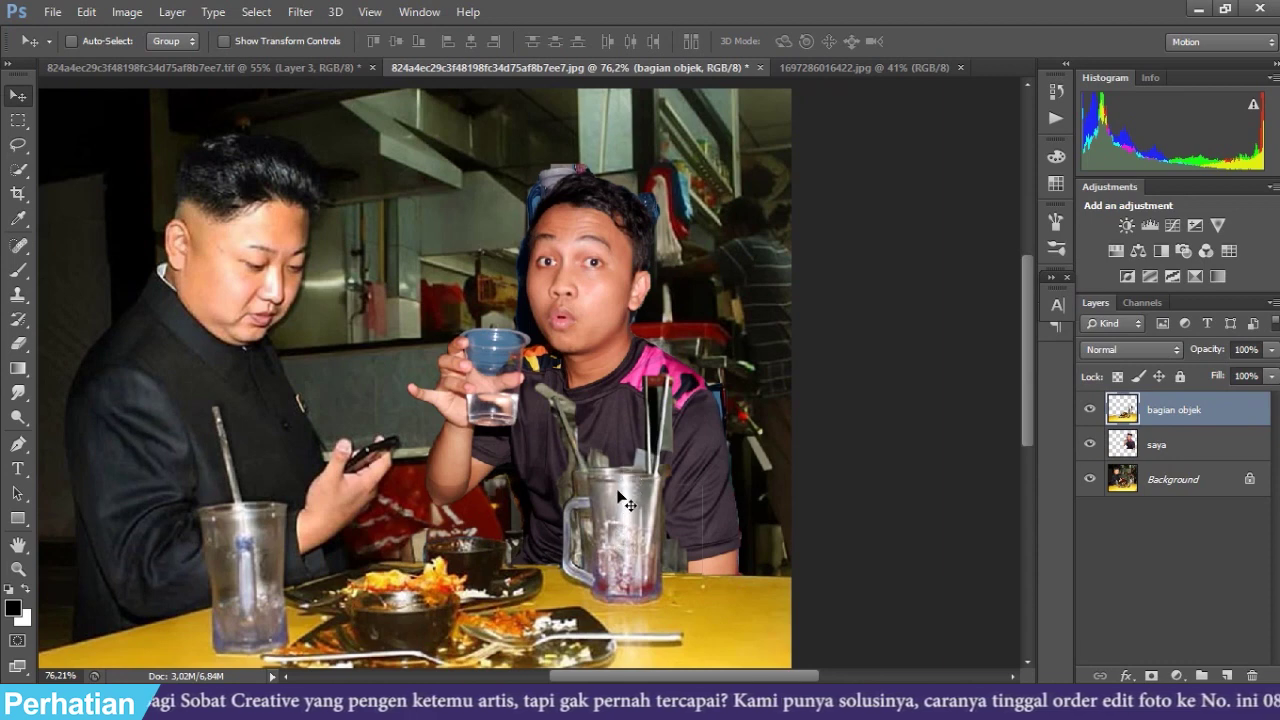
Examine the composite up close, checking the edges around the mug, its straws and the added man for leftover background
scroll(630, 508, "down", 2)
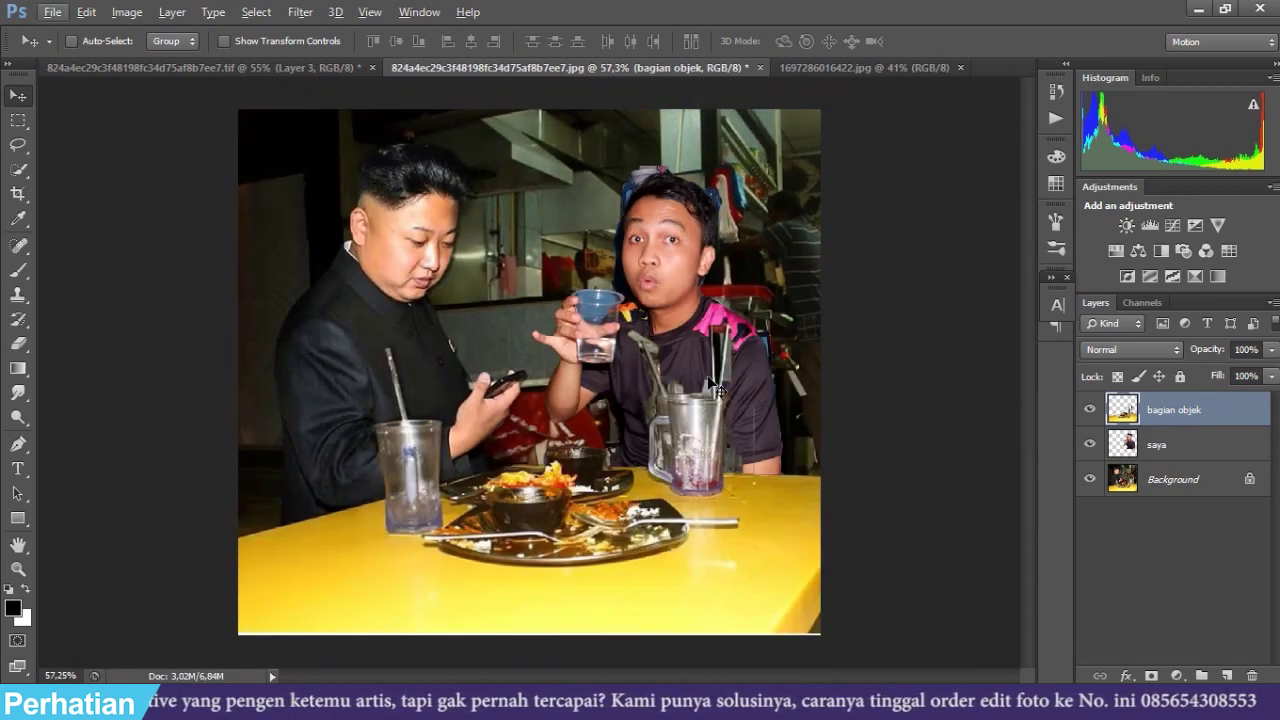
scroll(710, 383, "up", 5)
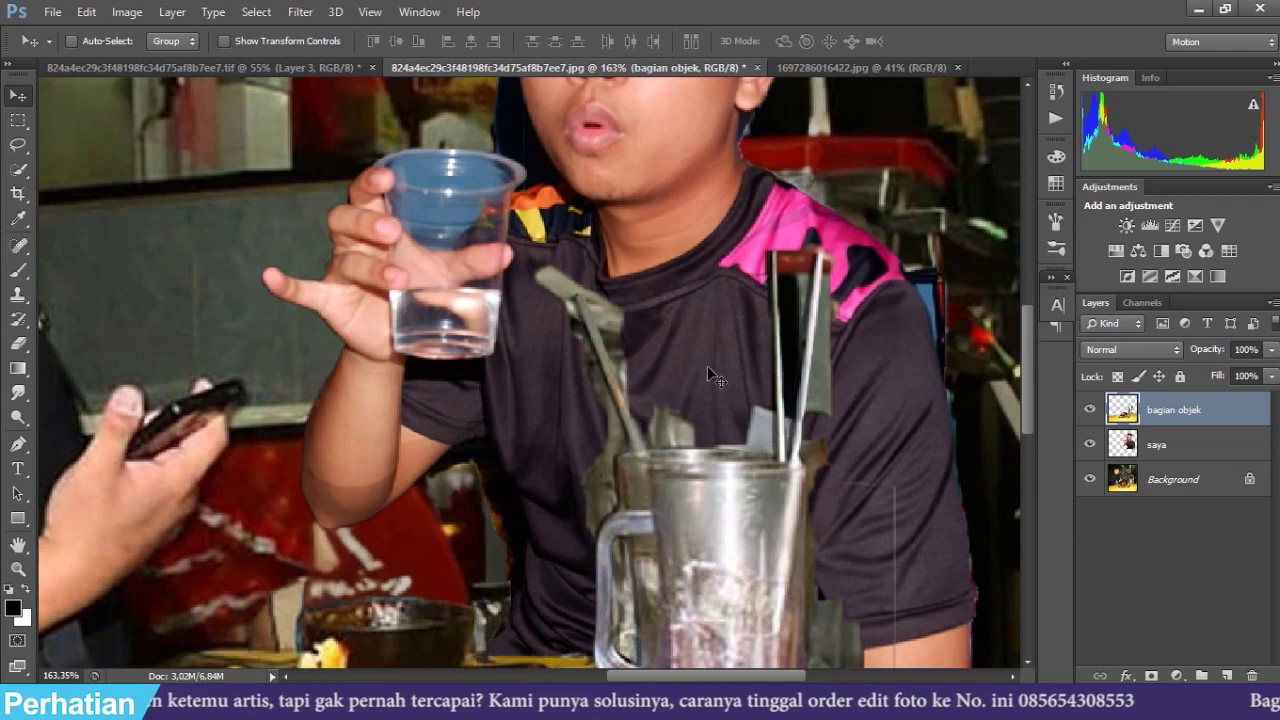
scroll(712, 378, "up", 2)
scroll(772, 380, "up", 3)
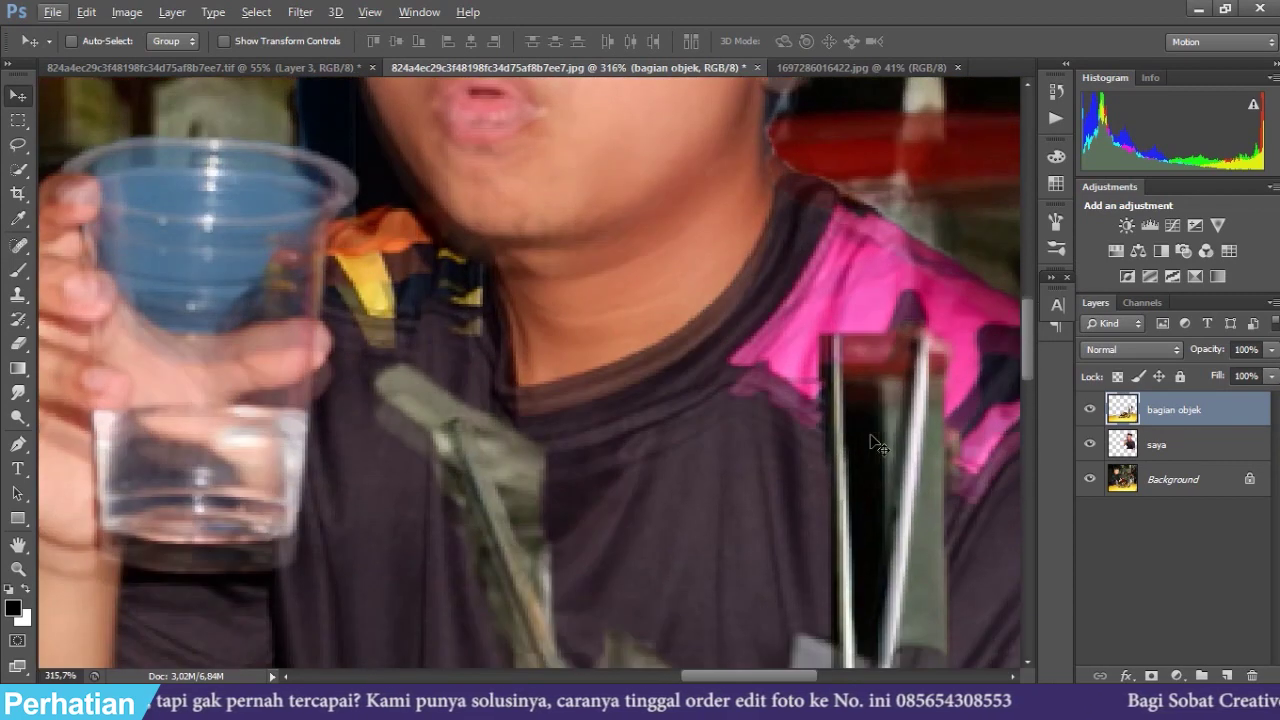
scroll(875, 443, "down", 2)
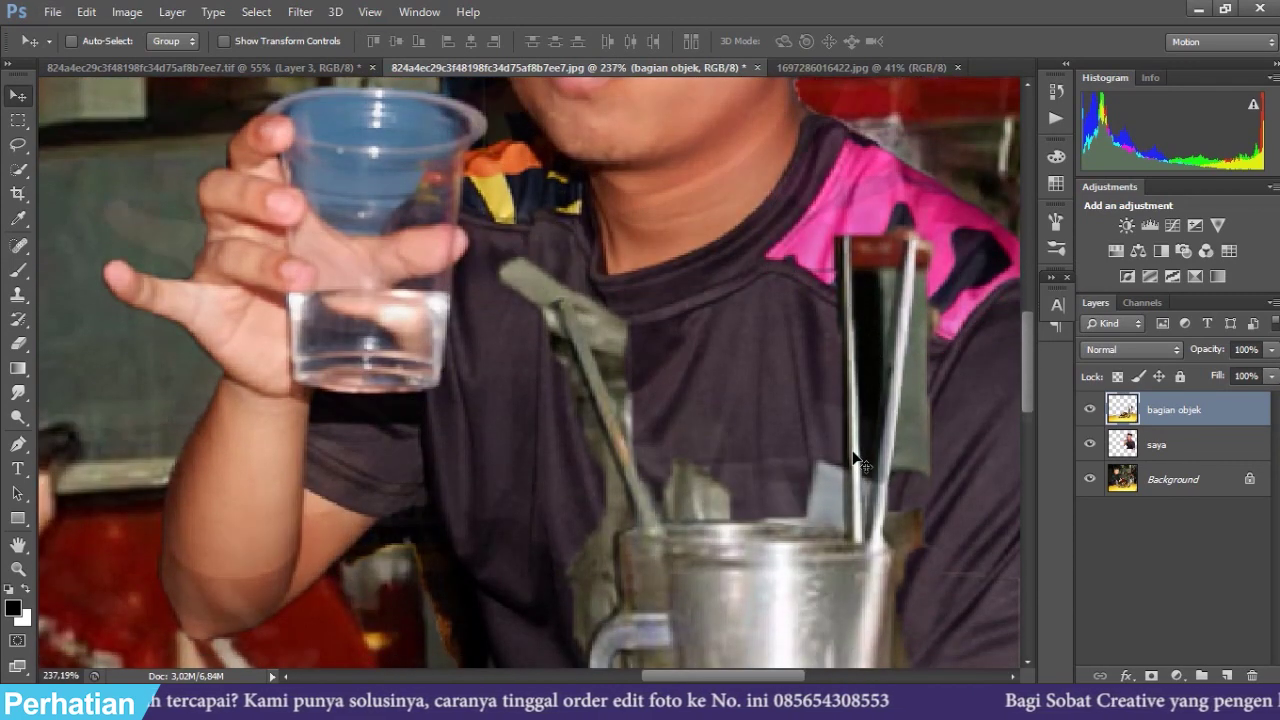
scroll(855, 457, "down", 5)
scroll(797, 475, "down", 2)
scroll(792, 474, "down", 4)
scroll(800, 470, "up", 3)
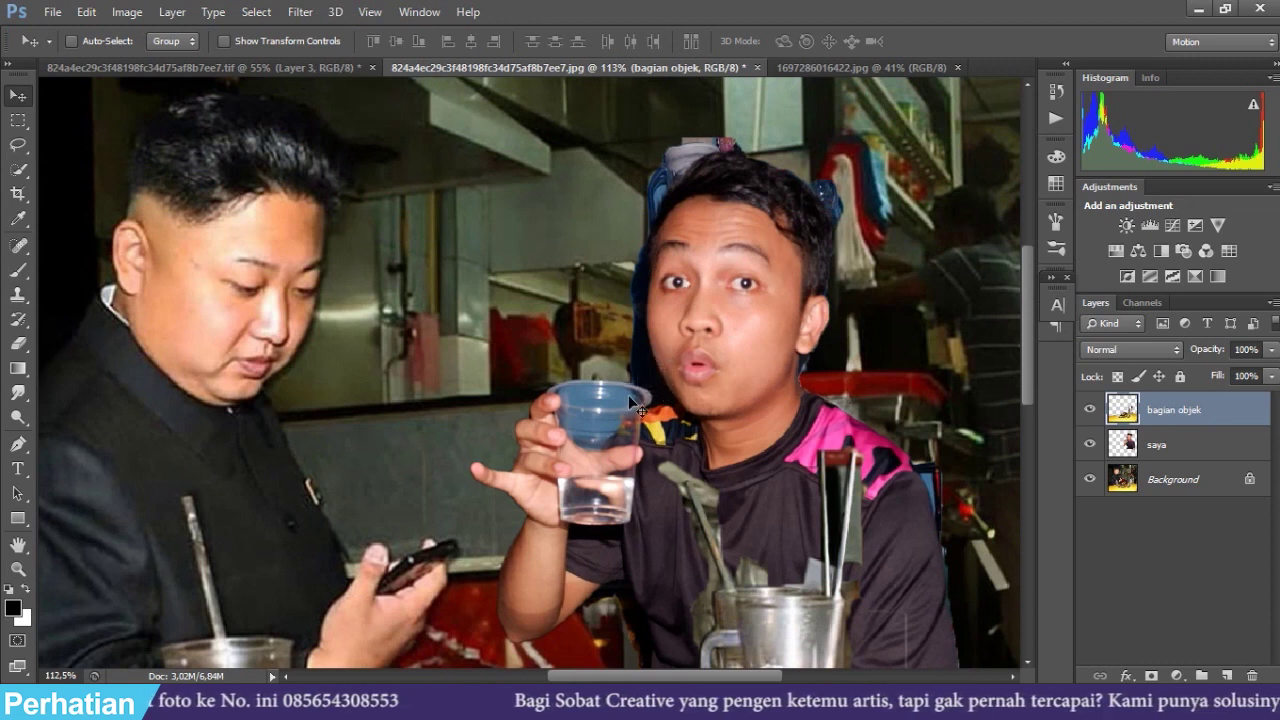
scroll(664, 407, "down", 2)
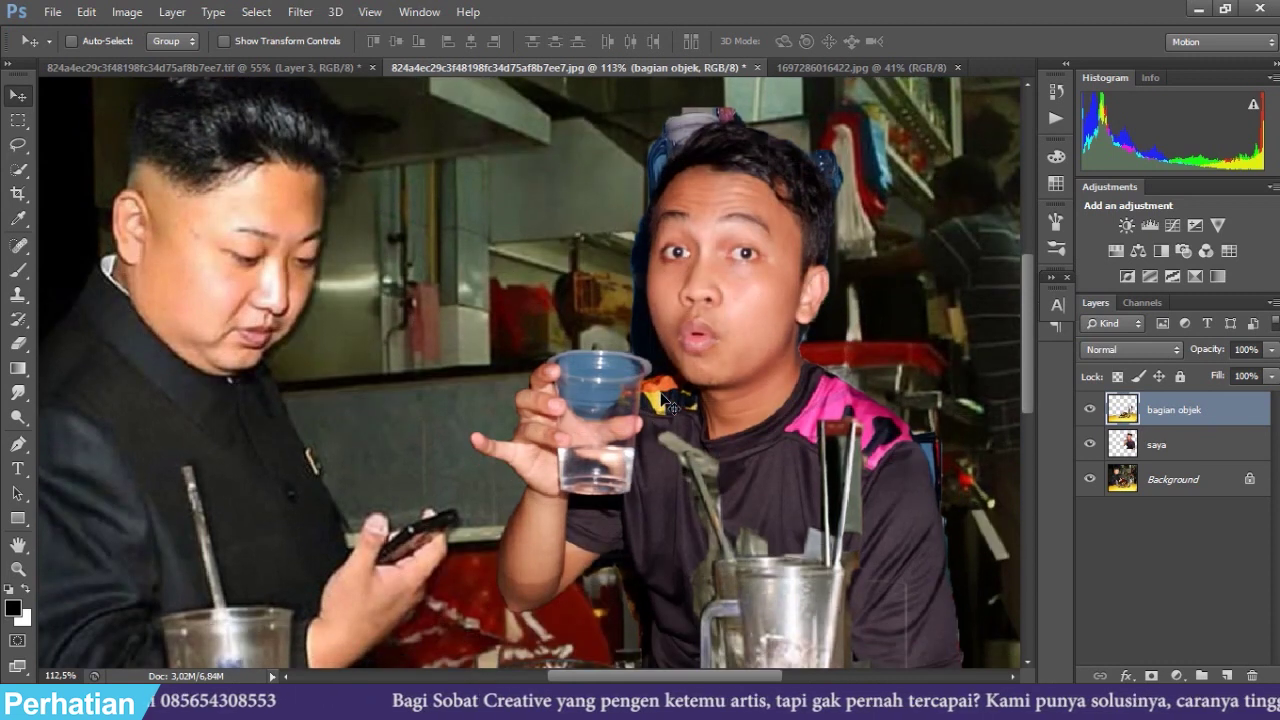
Set up the Eraser with a soft 9 px brush at 9% hardness and 100% opacity
key("e")
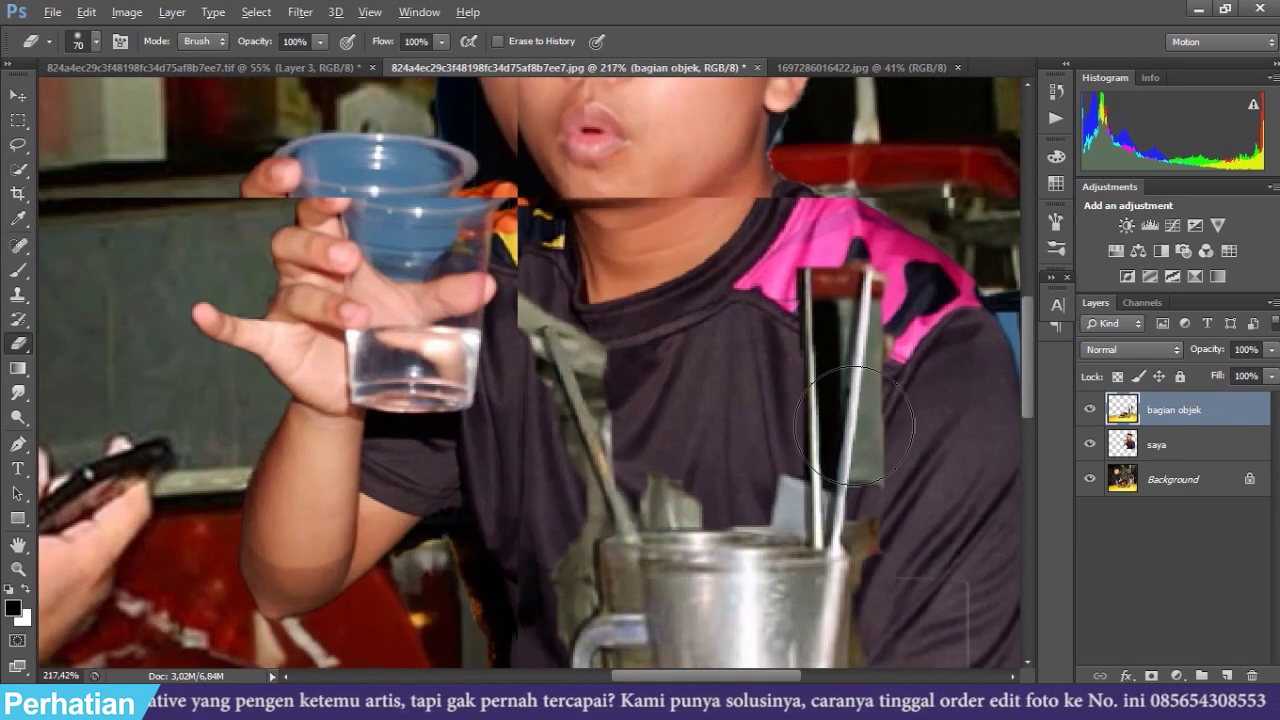
key("bracketleft")
key("bracketleft")
key("bracketleft")
key("bracketleft")
key("bracketleft")
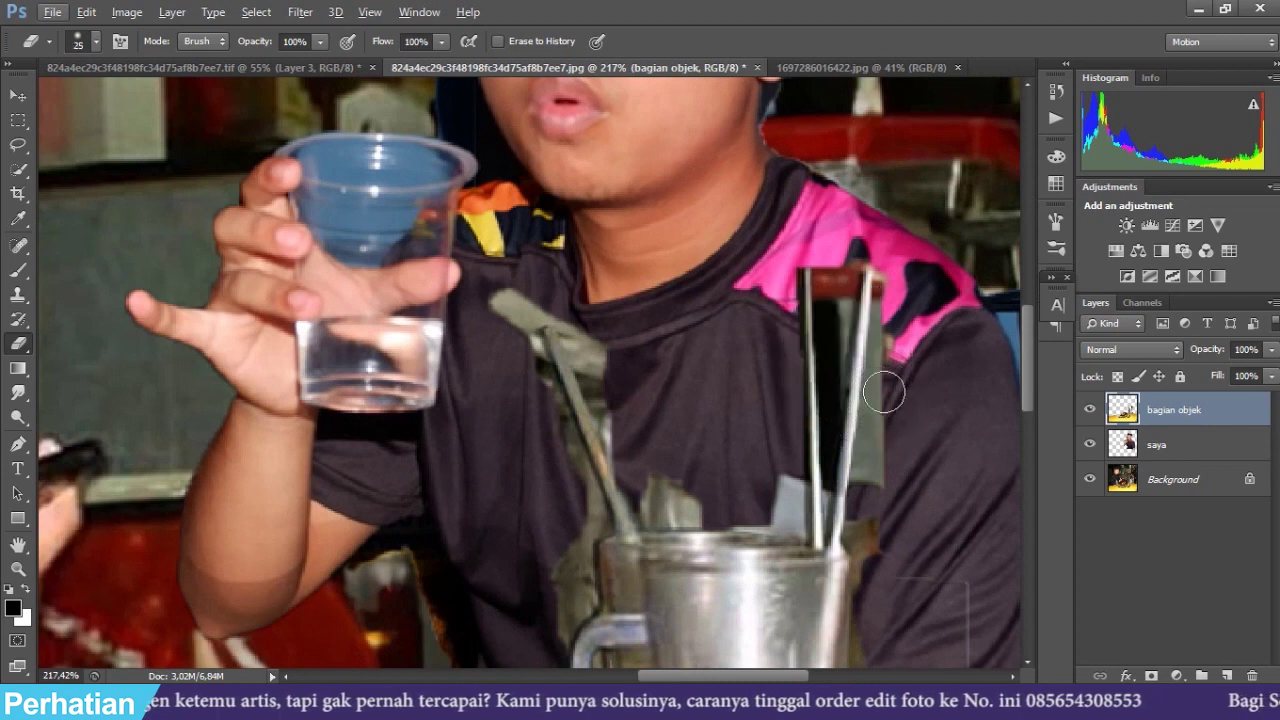
right_click(886, 391)
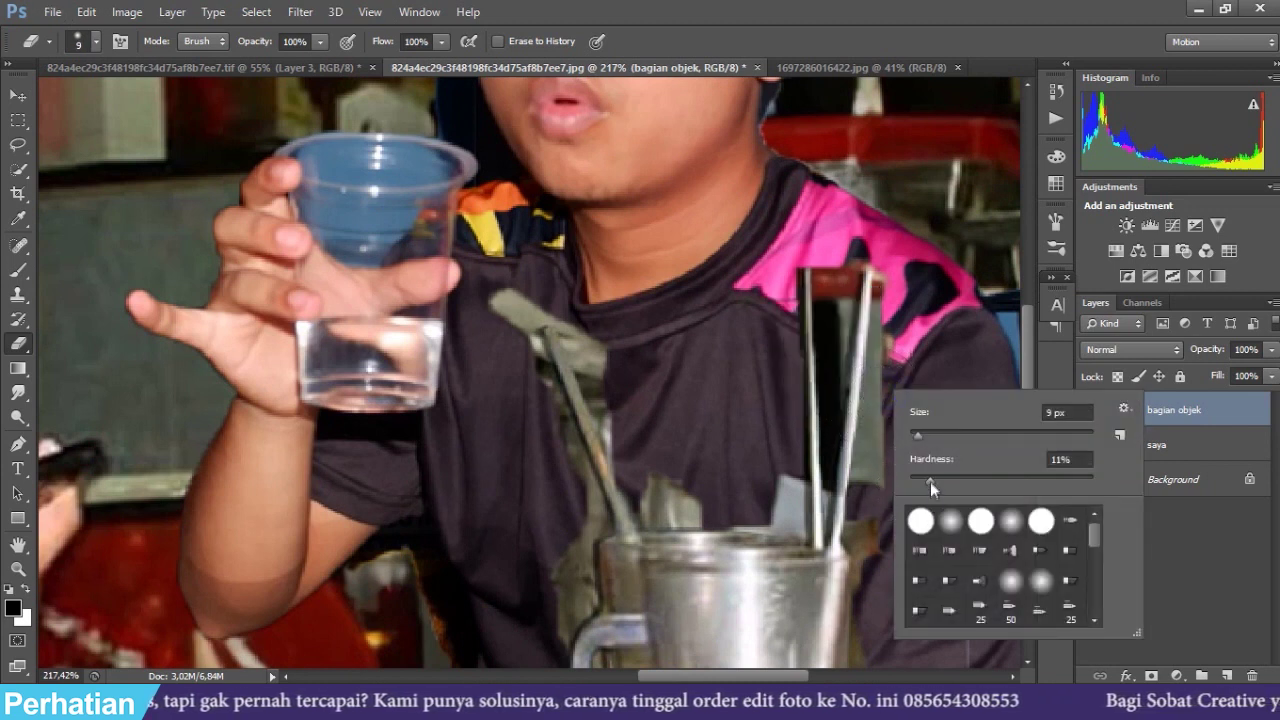
left_click_drag(931, 489, 927, 487)
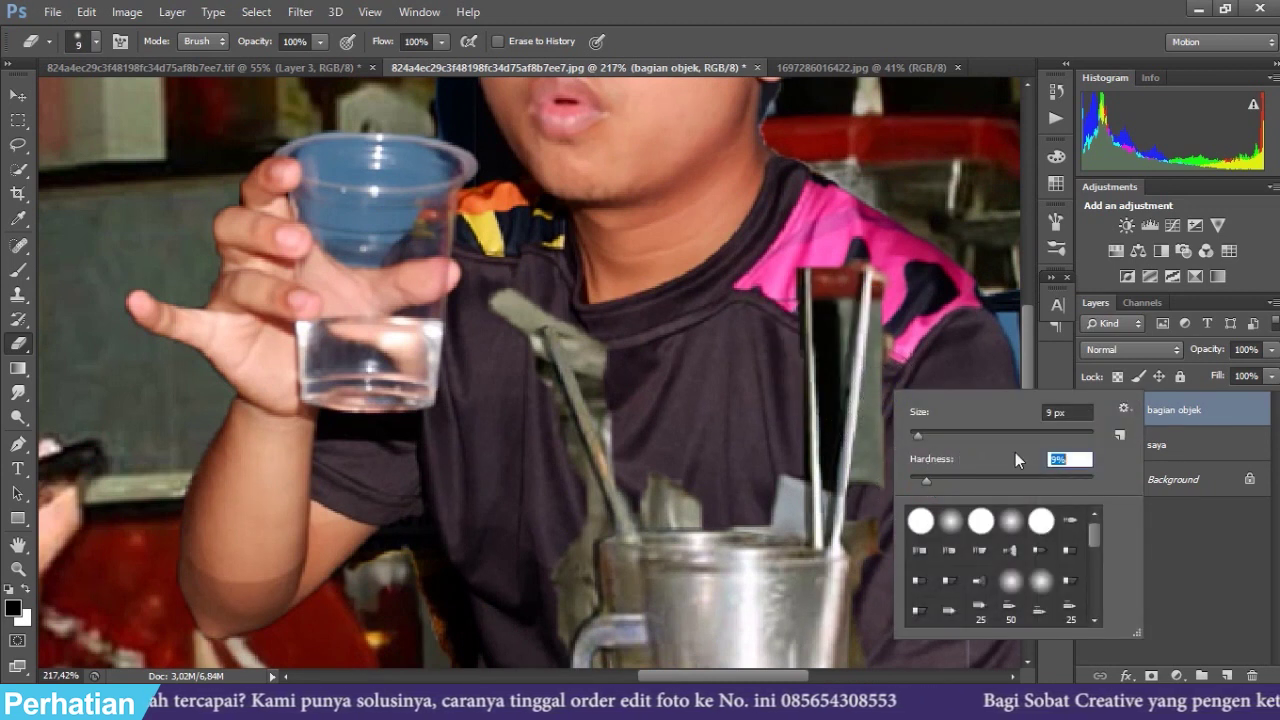
left_click(995, 325)
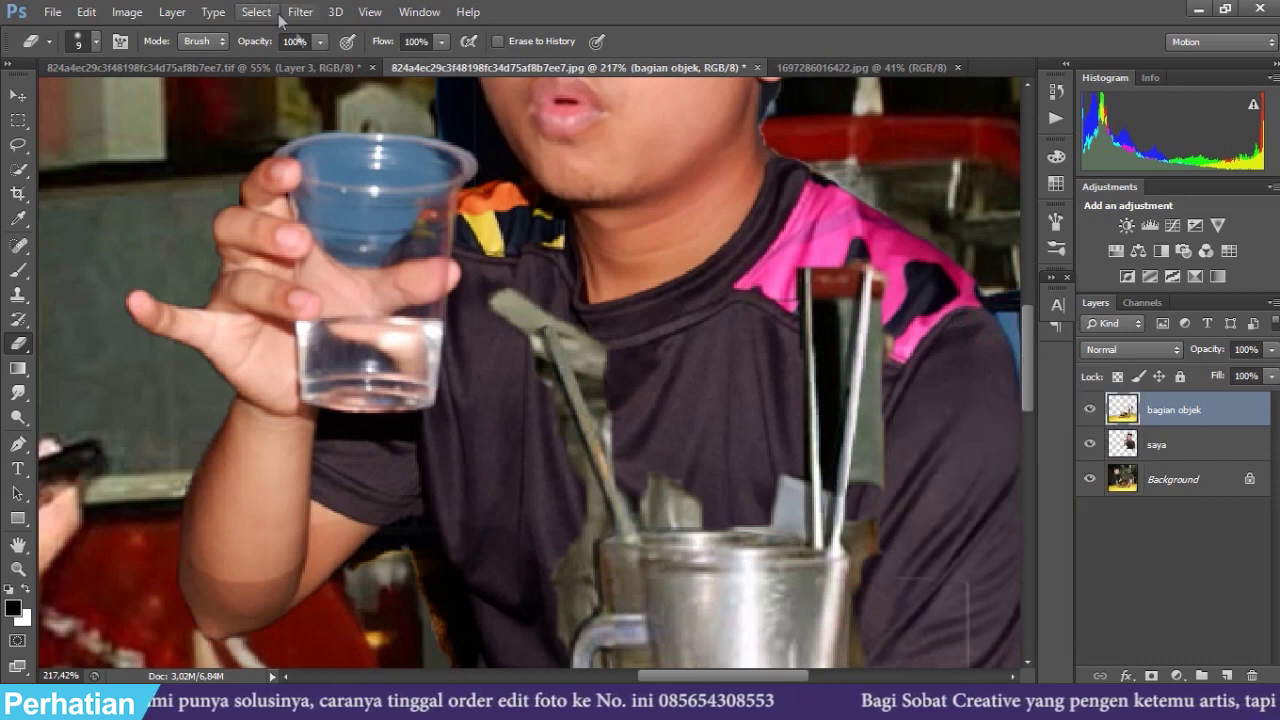
left_click(318, 42)
left_click(318, 43)
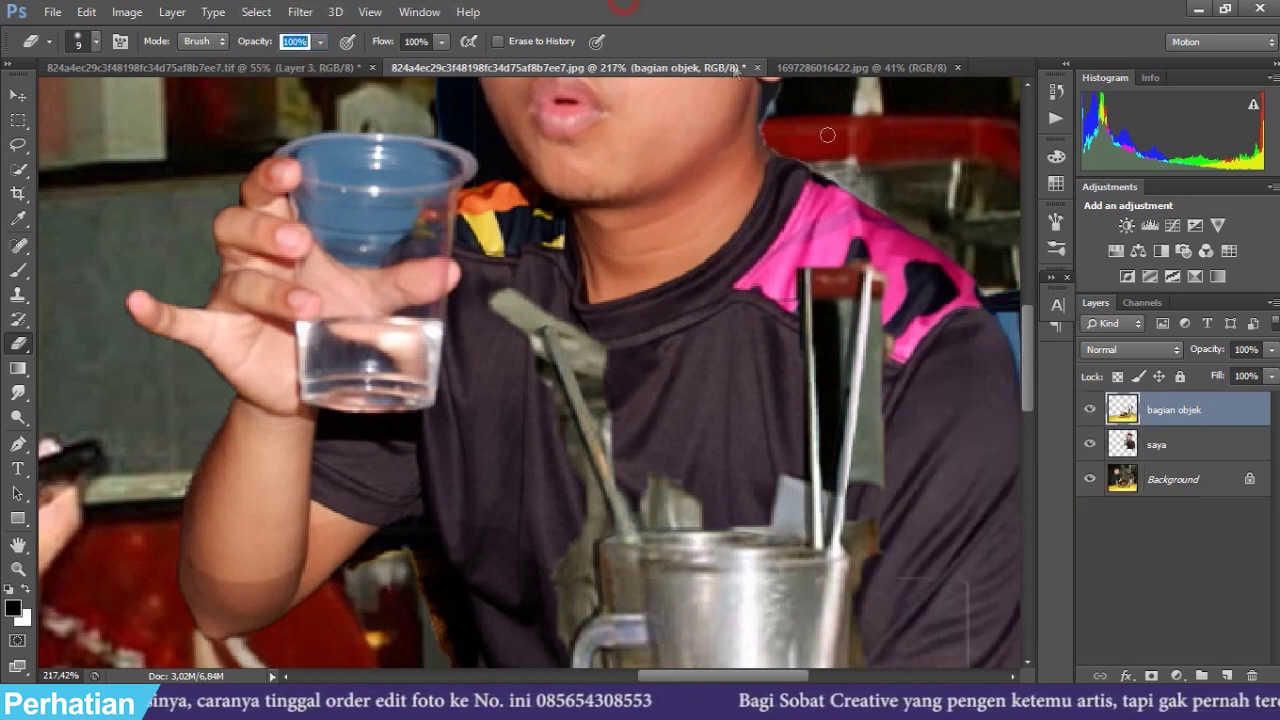
On the bagian objek layer, erase the leftover background around the mug and straws and the stray line over the man's sleeve
scroll(954, 479, "up", 3, "alt")
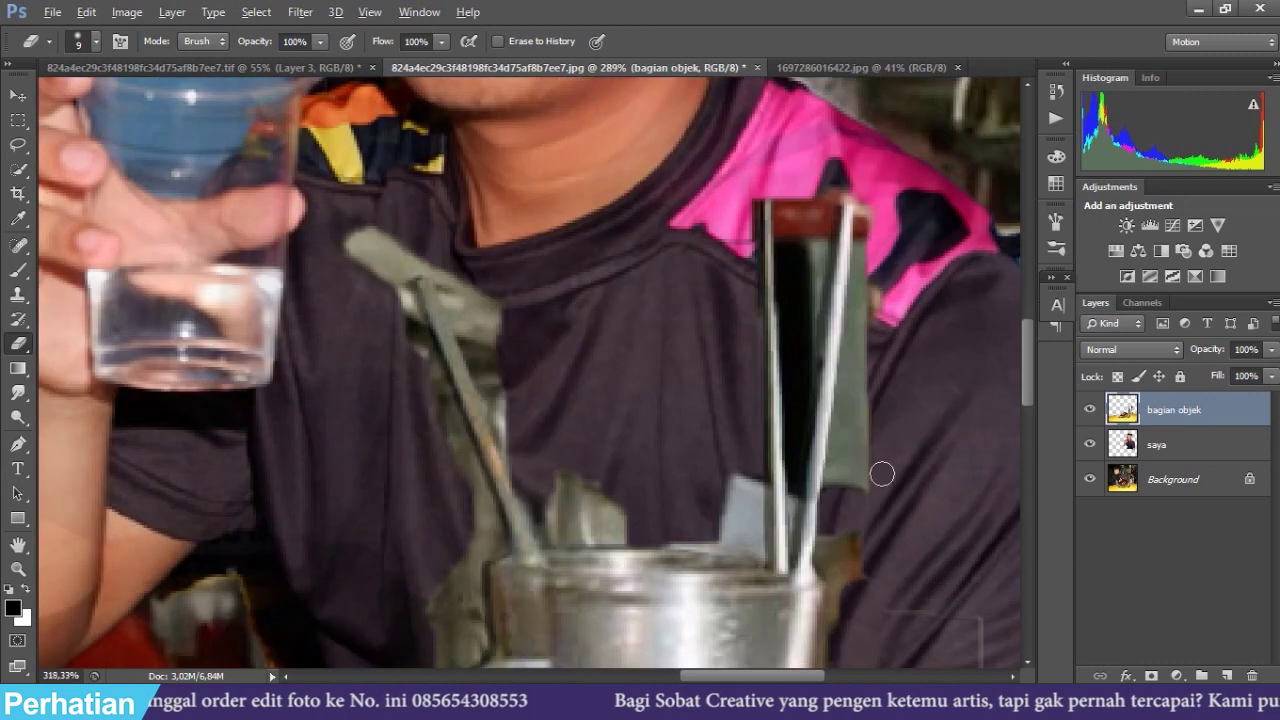
mouse_move(857, 334)
left_mouse_down()
mouse_move(846, 513)
mouse_move(843, 469)
left_mouse_up()
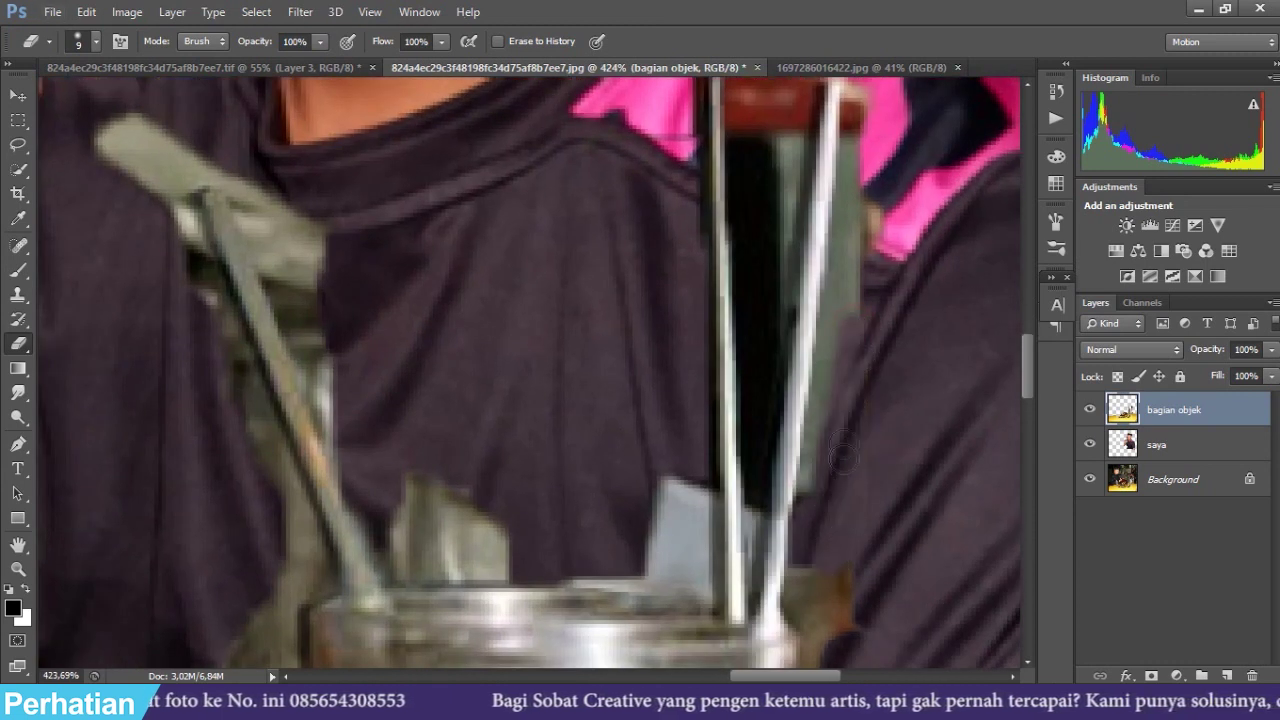
mouse_move(829, 587)
left_mouse_down()
mouse_move(757, 397)
mouse_move(763, 447)
mouse_move(749, 374)
mouse_move(740, 429)
mouse_move(757, 571)
mouse_move(759, 335)
left_mouse_up()
scroll(759, 336, "down", 2)
left_click_drag(671, 306, 723, 394)
scroll(877, 500, "up", 2)
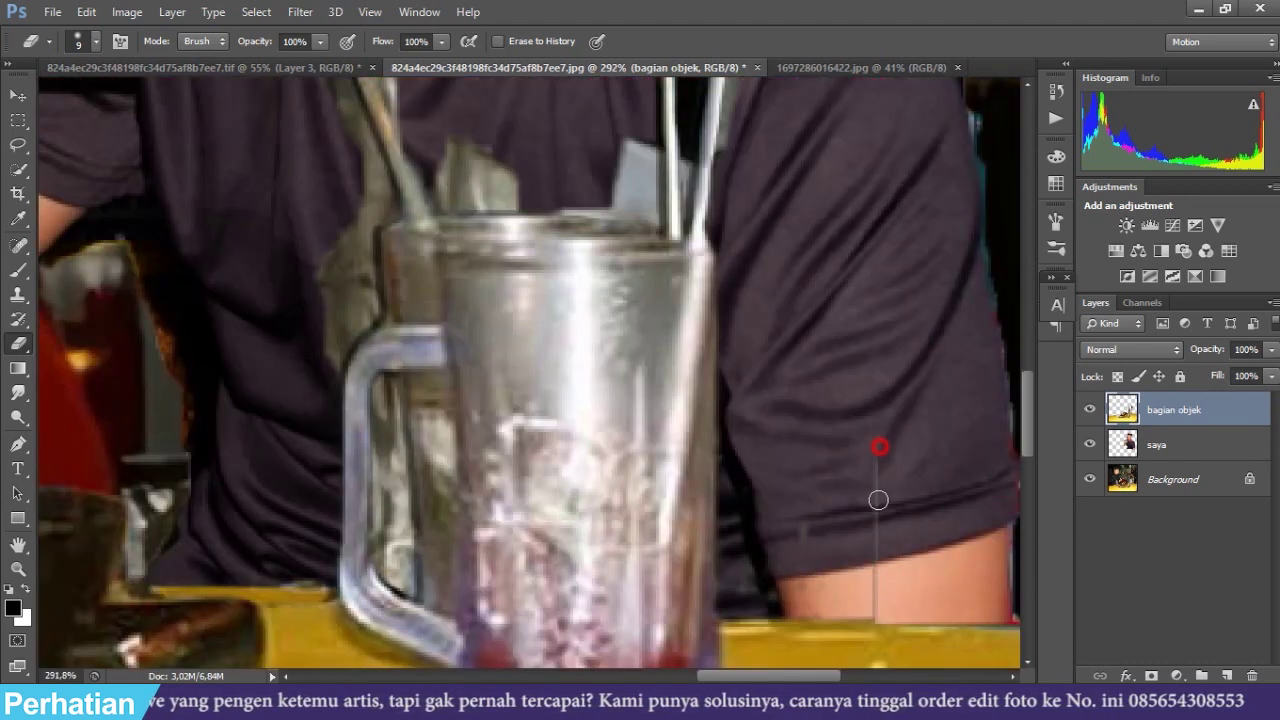
scroll(830, 497, "down", 1)
scroll(830, 497, "up", 3)
scroll(574, 274, "down", 2)
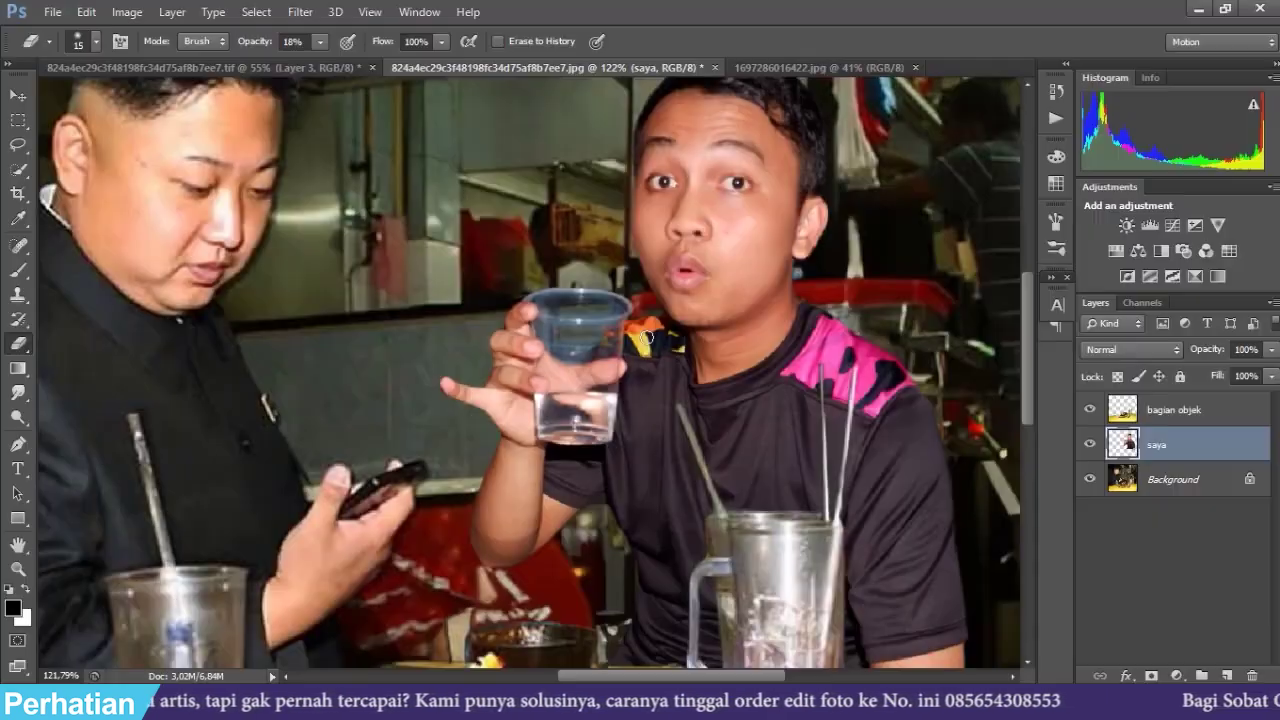
Add a Color Balance adjustment masked to the saya layer's outline, with midtones Magenta-Green at +2 and Yellow-Blue at -18
scroll(627, 341, "down", 4)
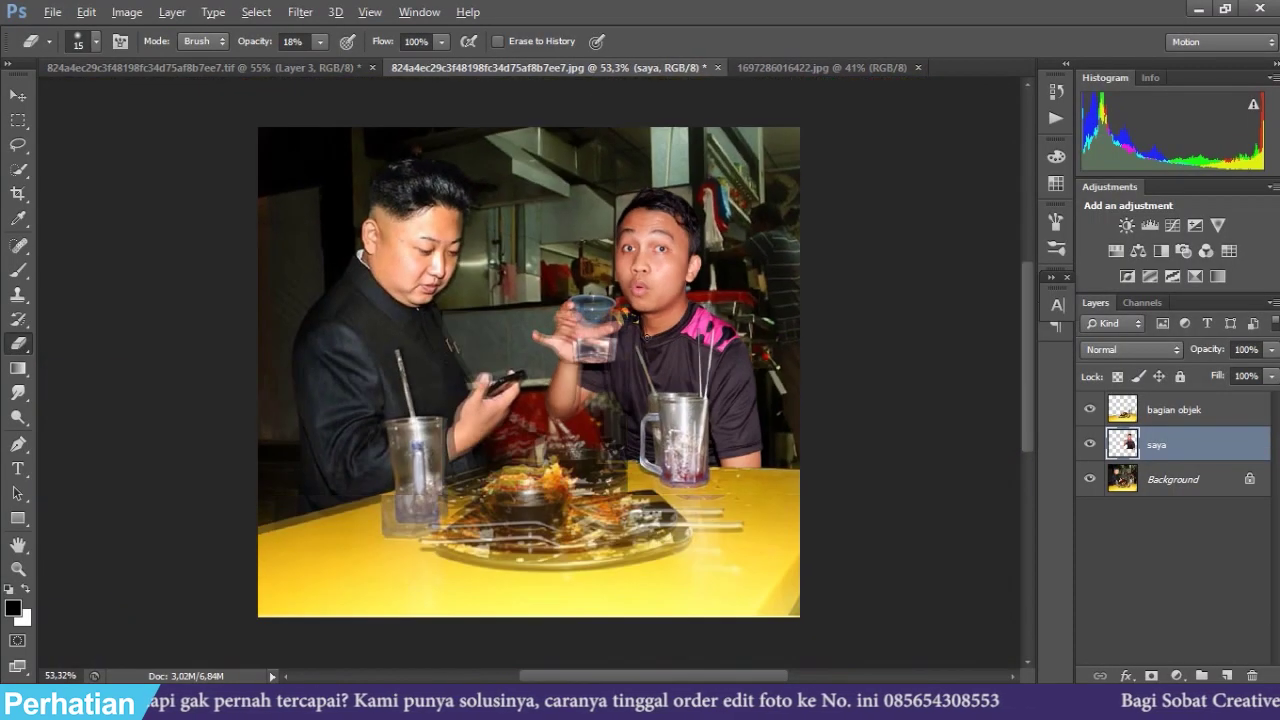
scroll(627, 341, "up", 1)
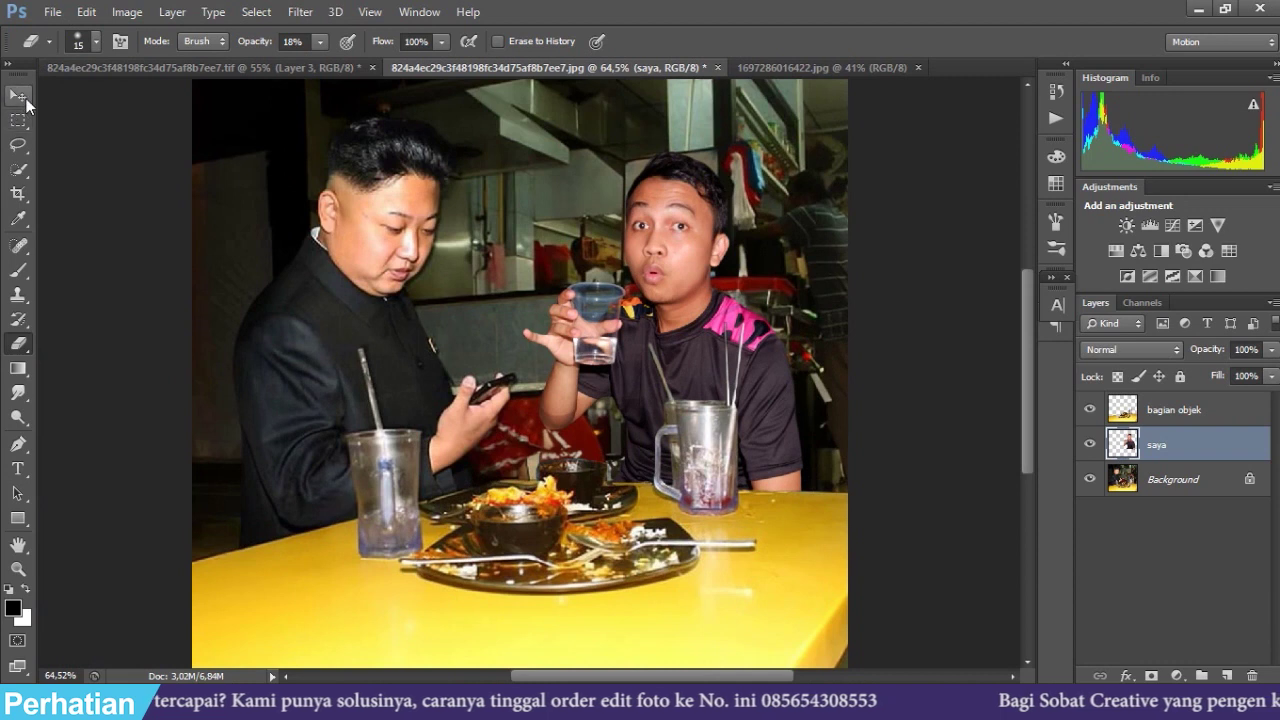
left_click(18, 95)
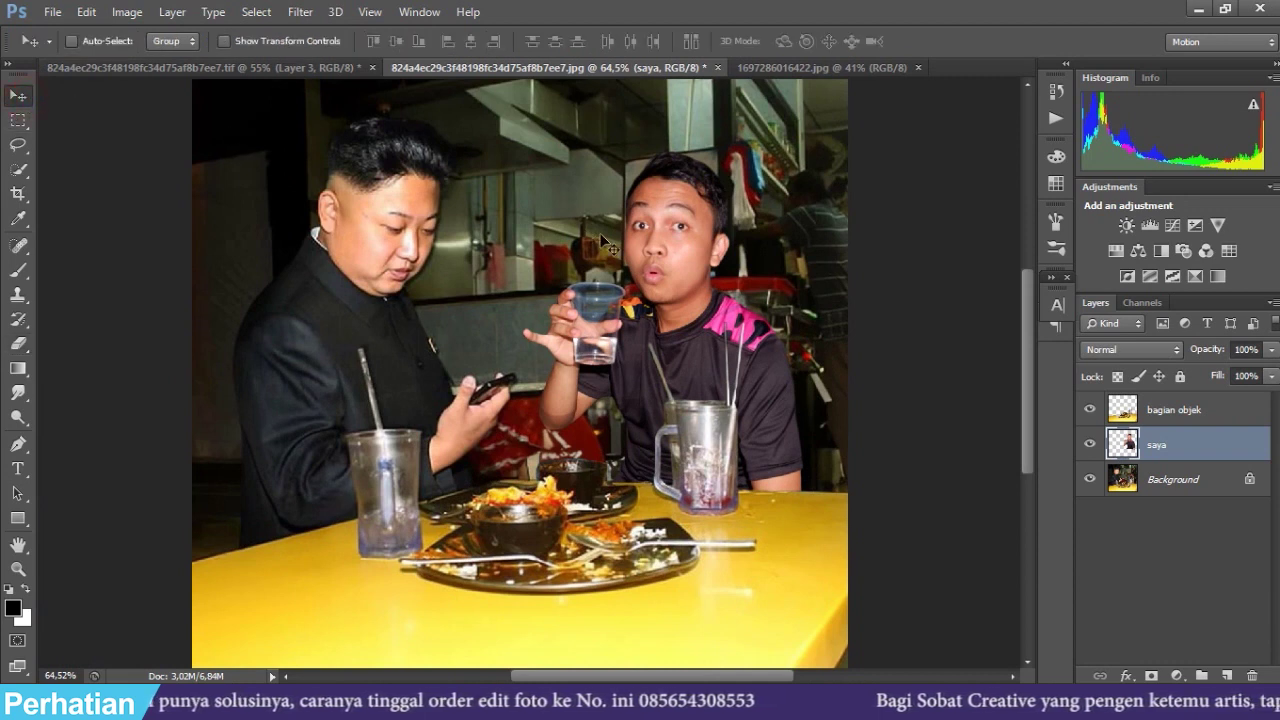
scroll(680, 225, "up", 1)
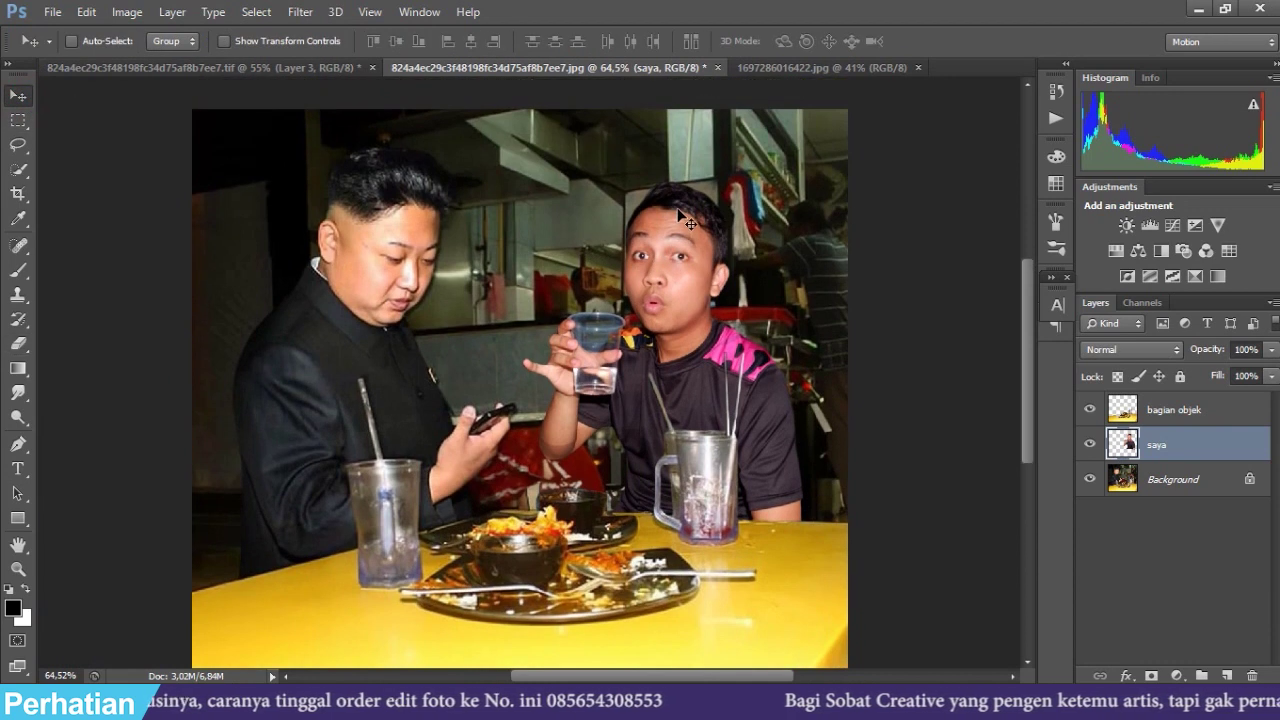
left_click(1135, 452, "ctrl")
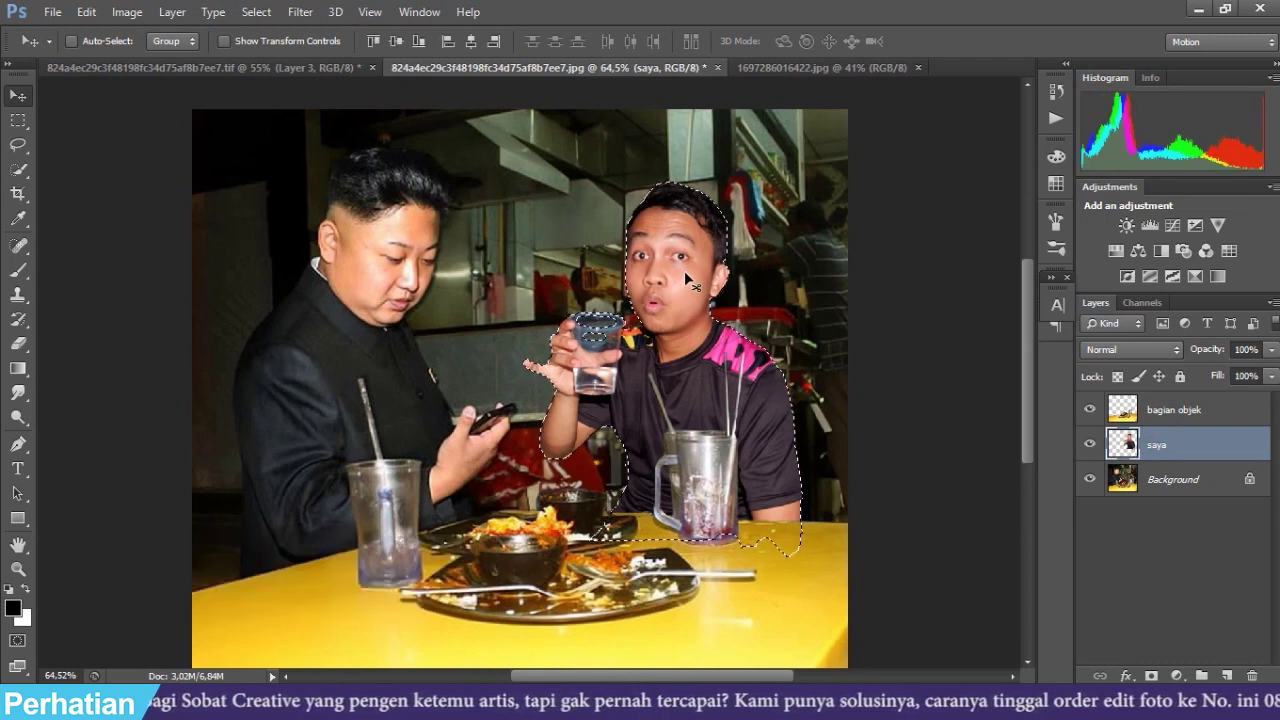
left_click(1180, 676)
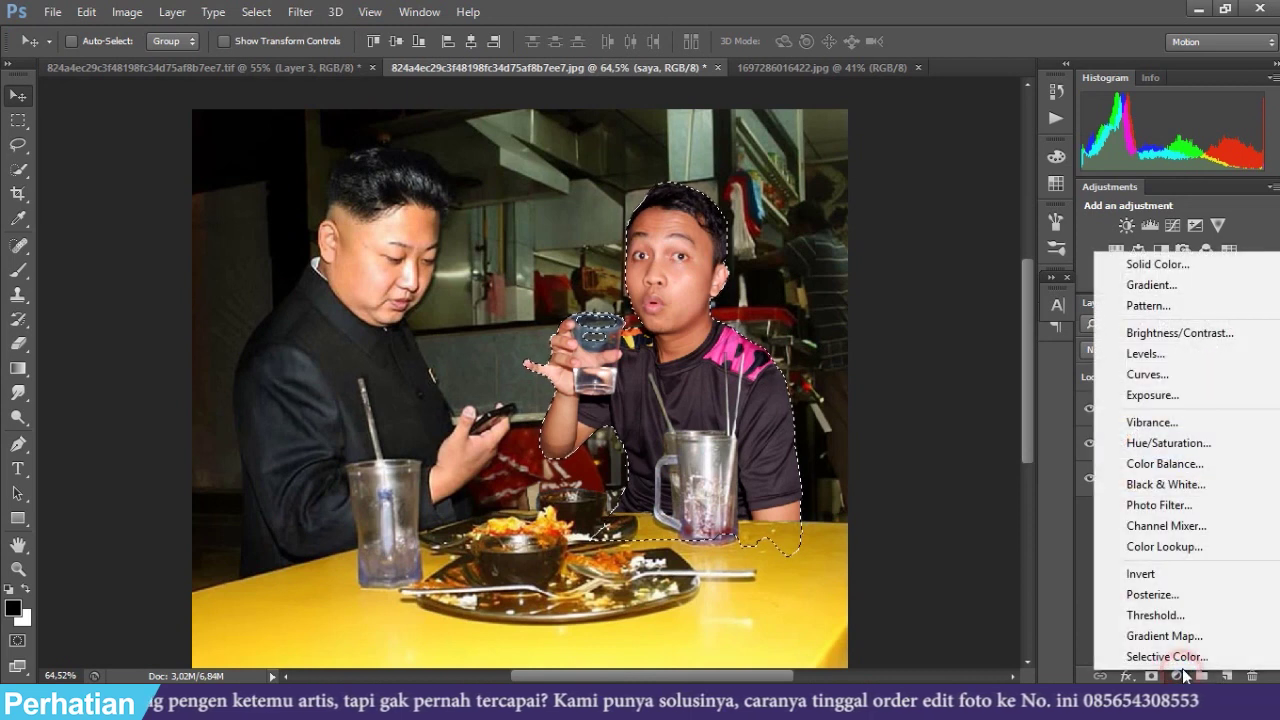
left_click(1206, 472)
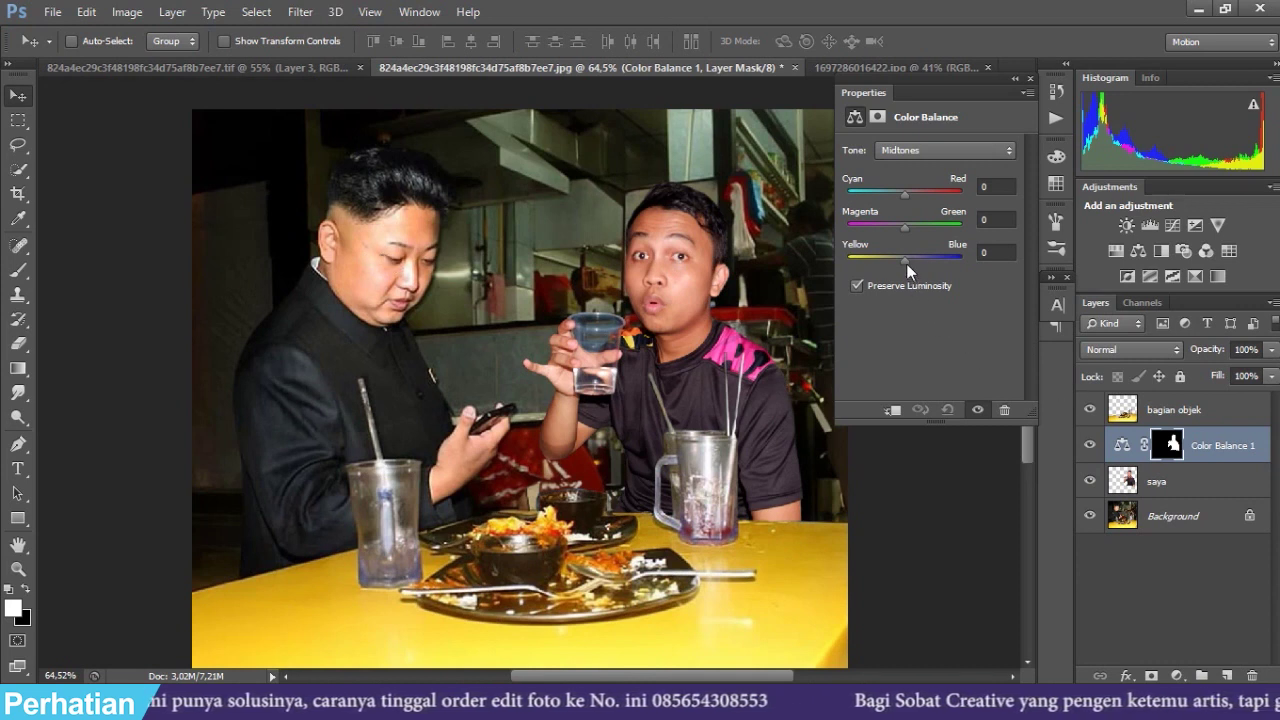
left_click_drag(900, 263, 907, 229)
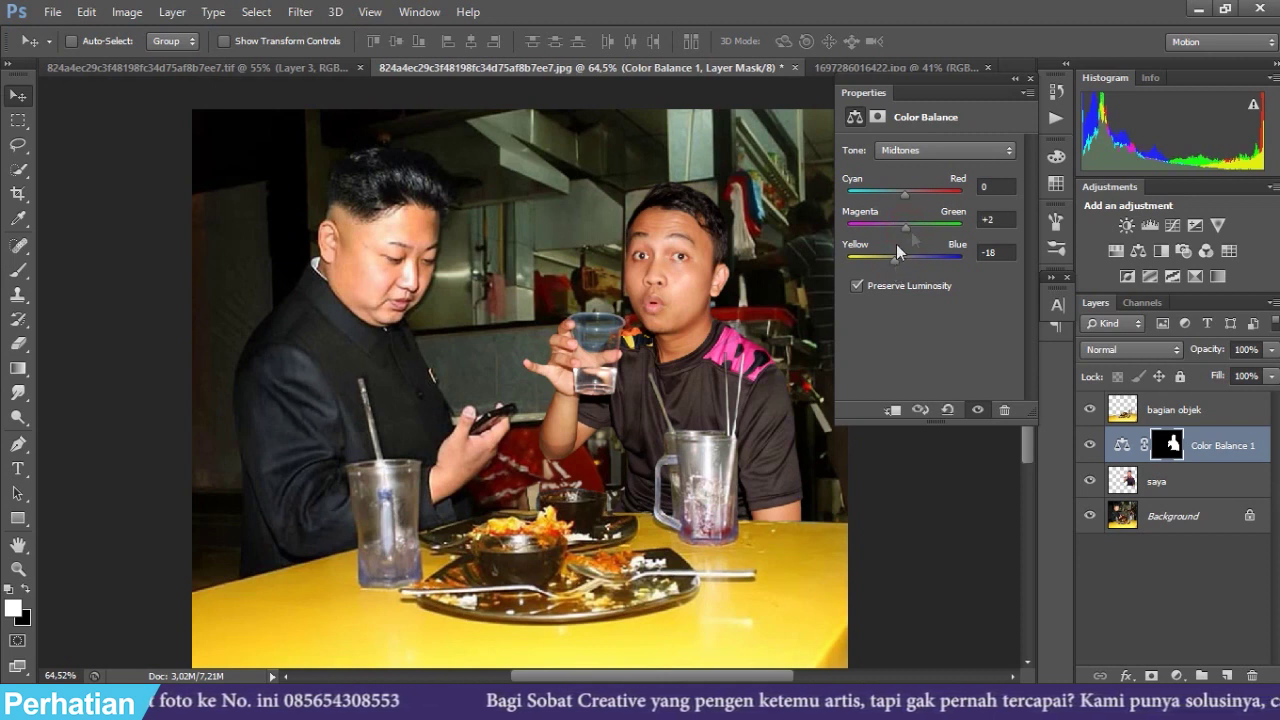
left_click(1028, 78)
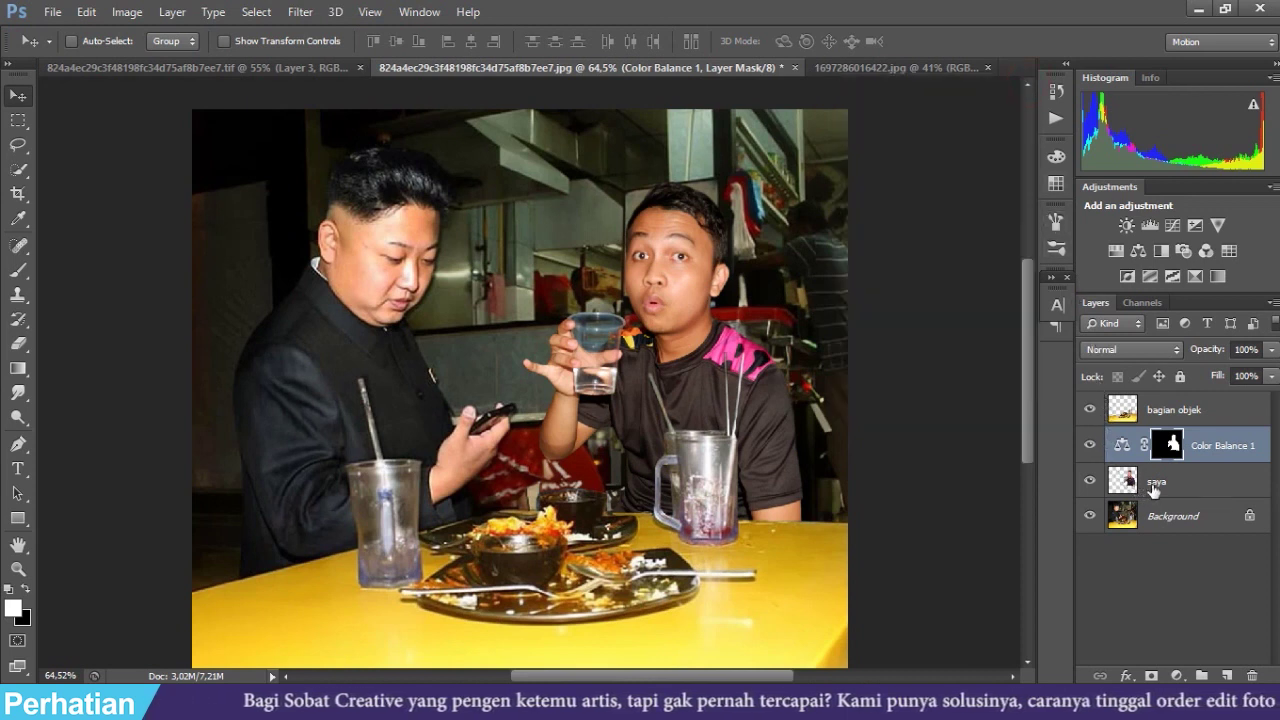
Add a Curves adjustment masked to the saya layer's outline, lowering the RGB white point to output 239 at input 255
left_click(1138, 484)
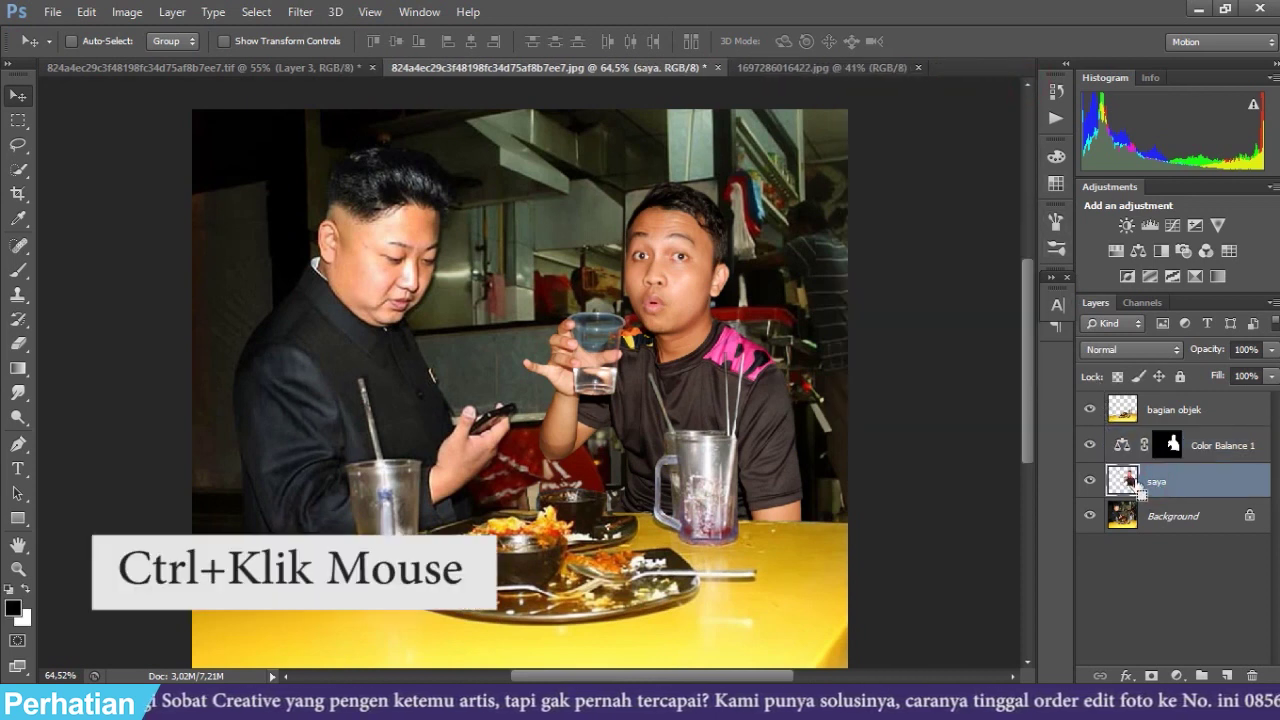
left_click(1130, 484, "ctrl")
left_click(1176, 677)
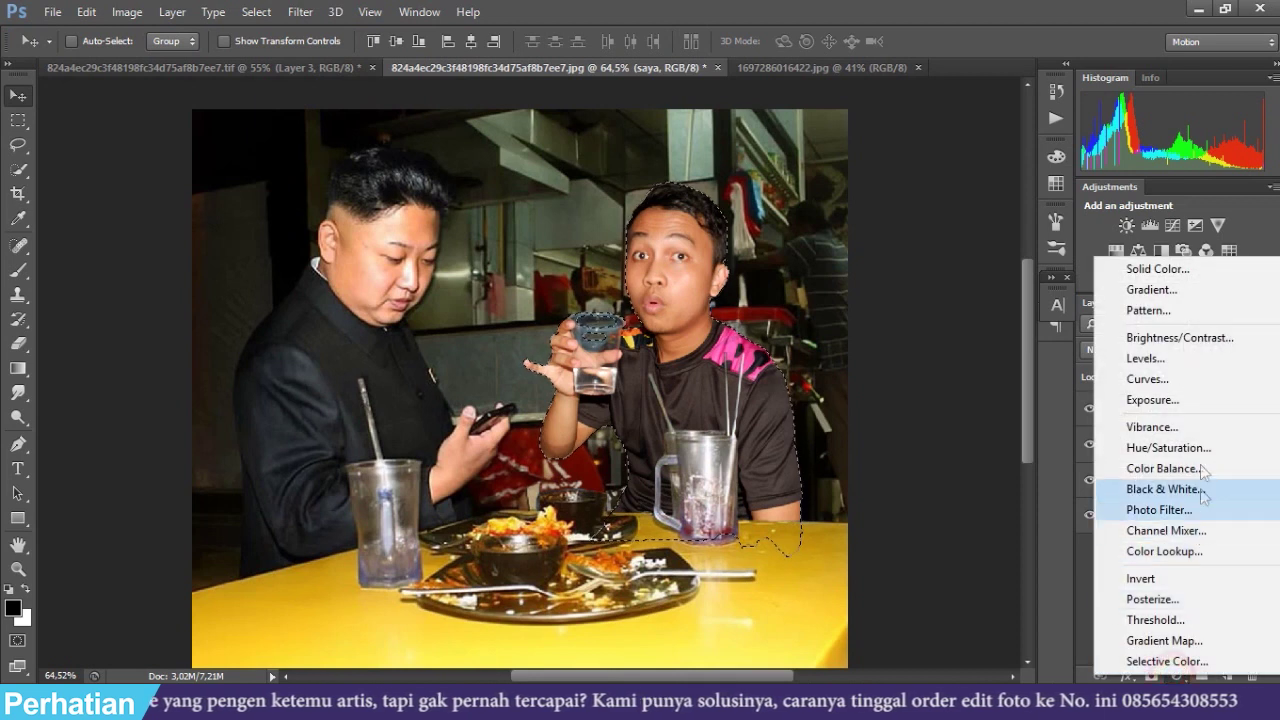
left_click(1146, 381)
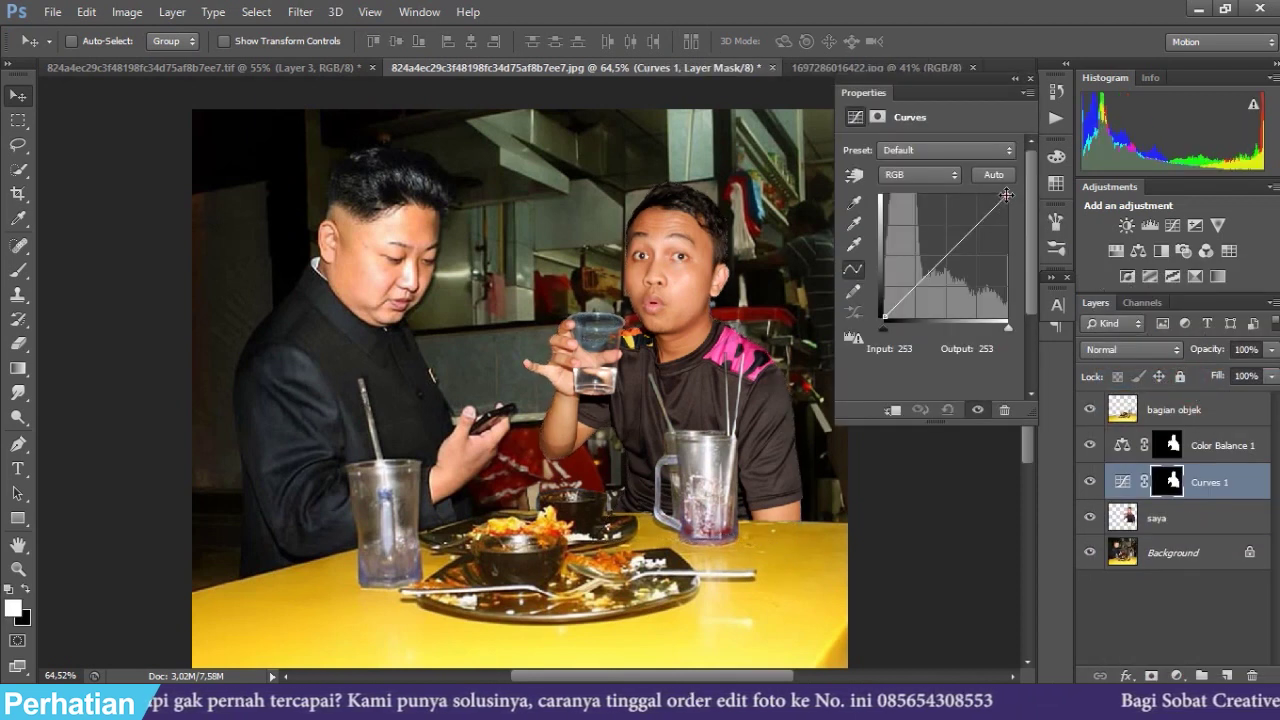
left_click_drag(1005, 198, 1009, 205)
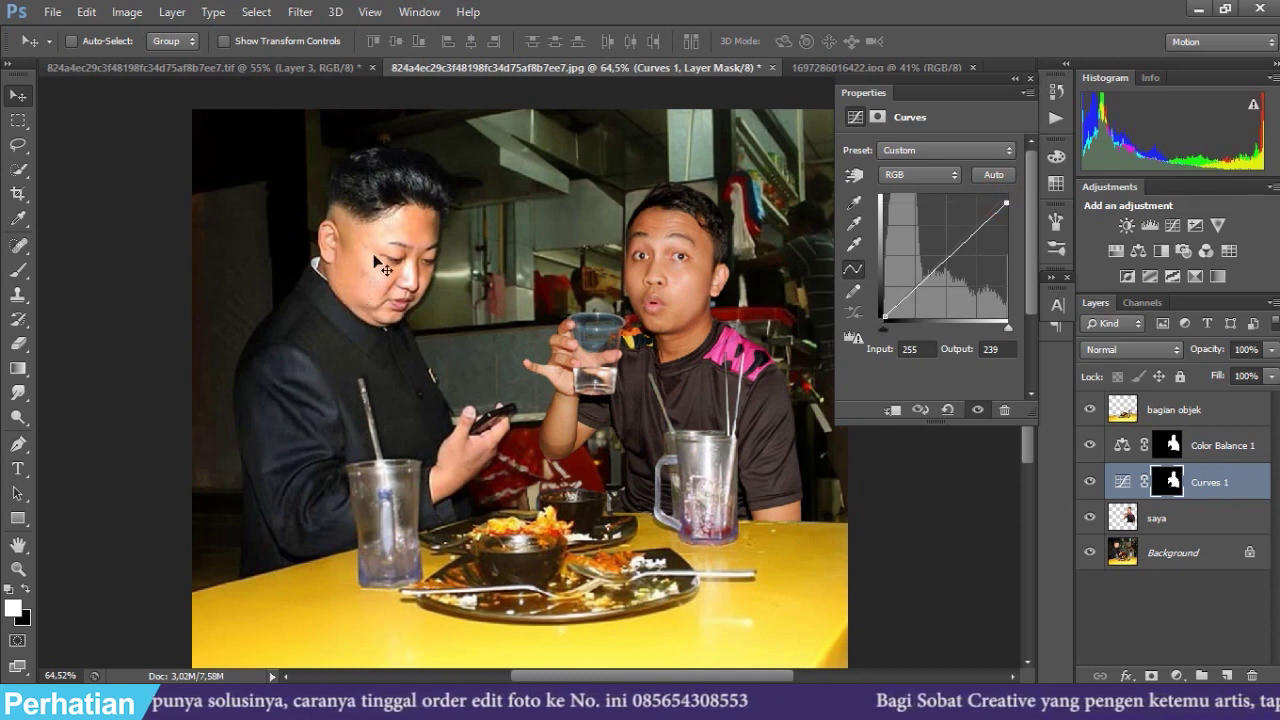
left_click(1030, 78)
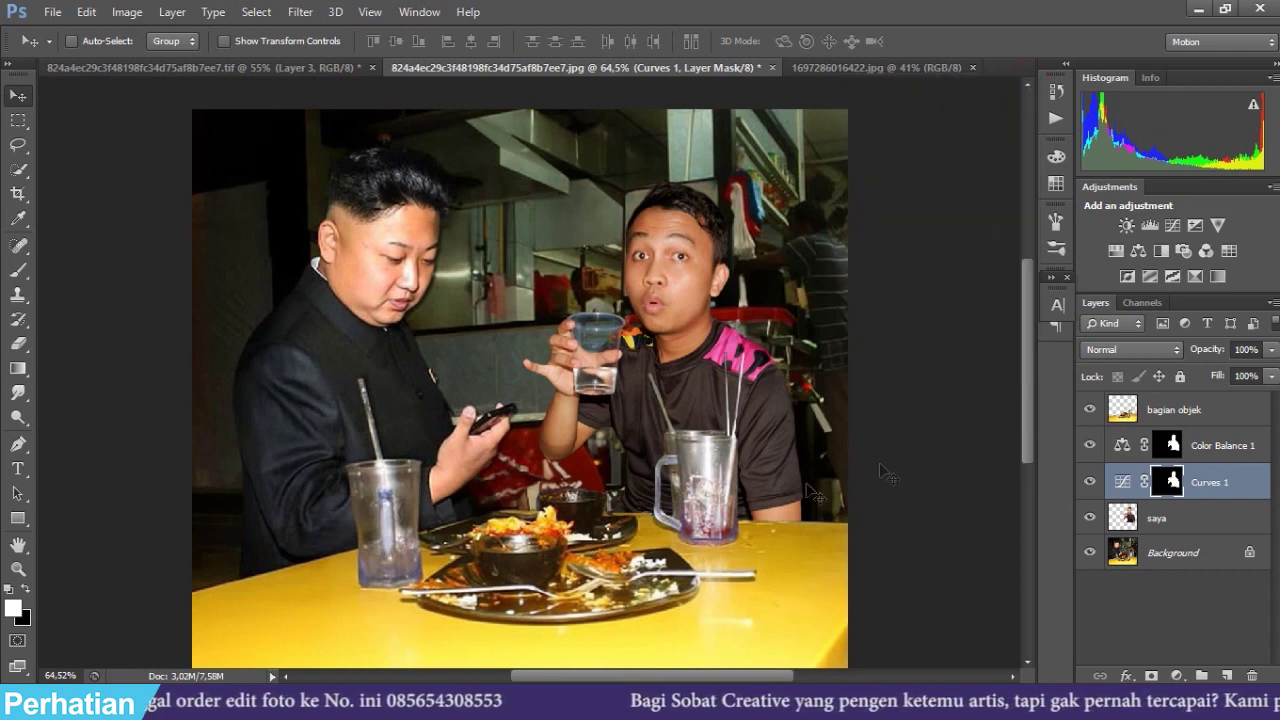
Duplicate the bagian objek layer and rename the lower one bayangan objek
scroll(745, 470, "up", 5)
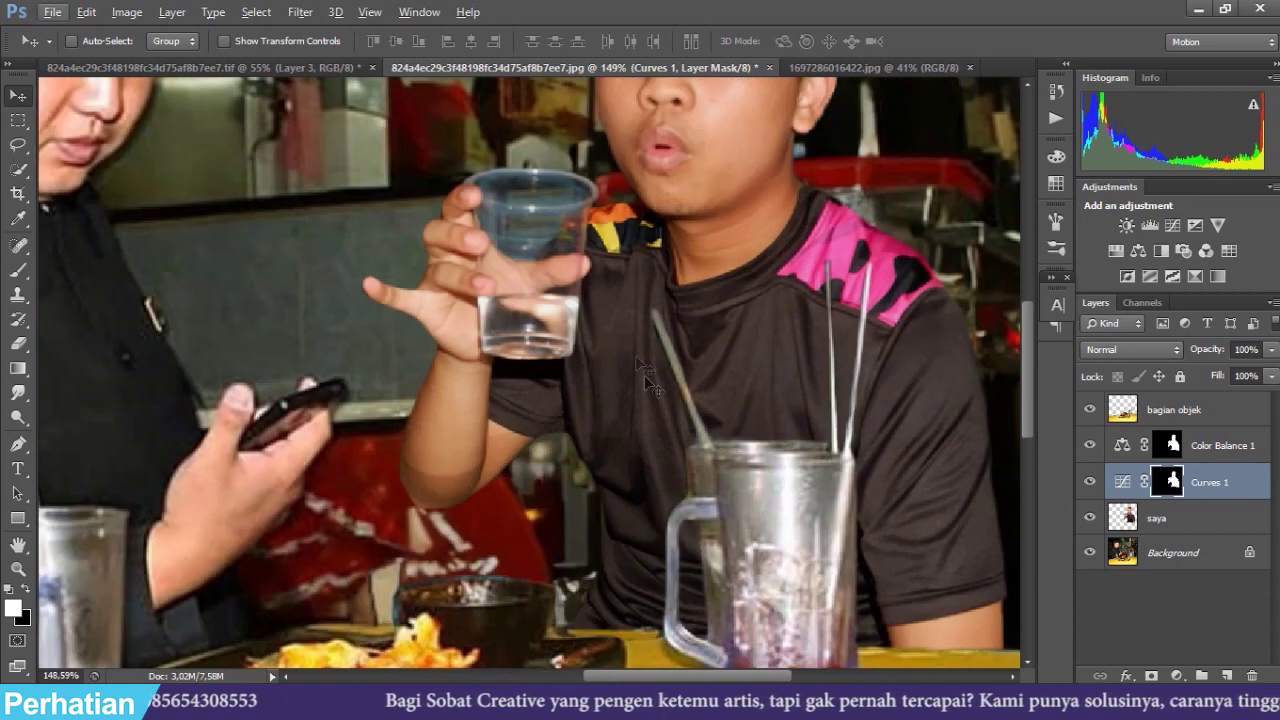
left_click(1190, 418)
scroll(1000, 574, "down", 2)
key("ctrl+j")
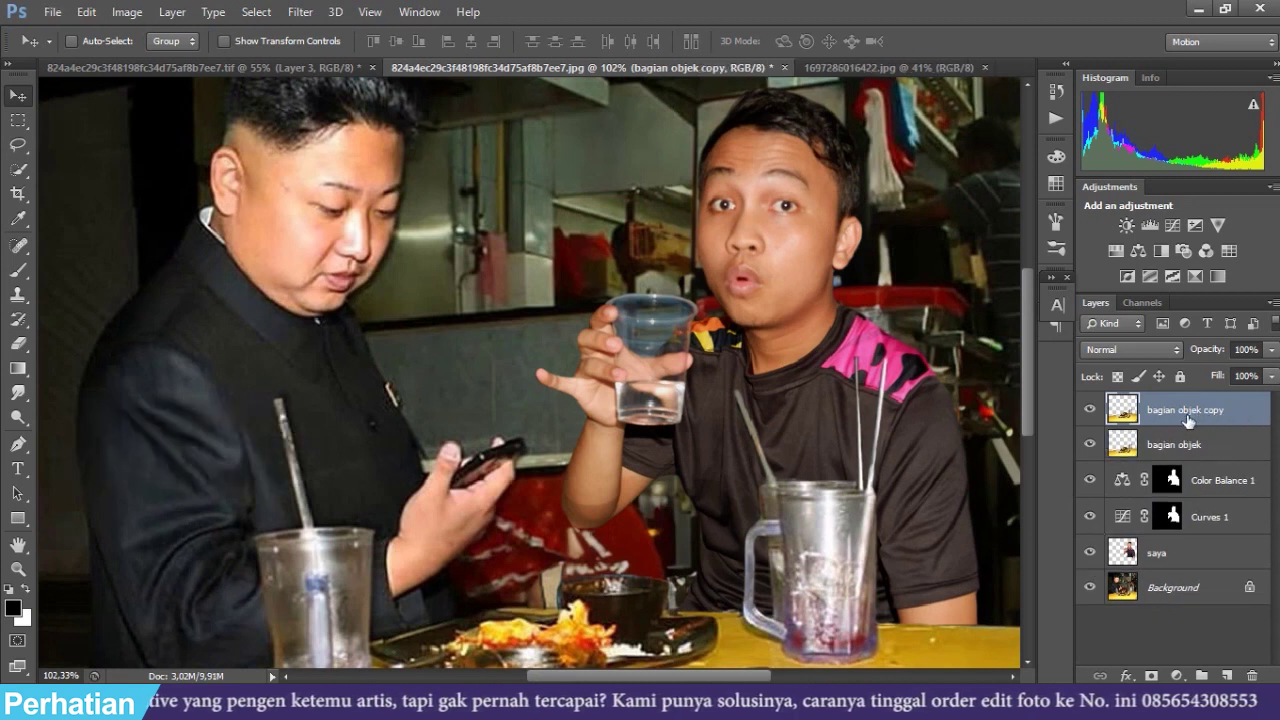
double_click(1176, 446)
type("bayangan obje")
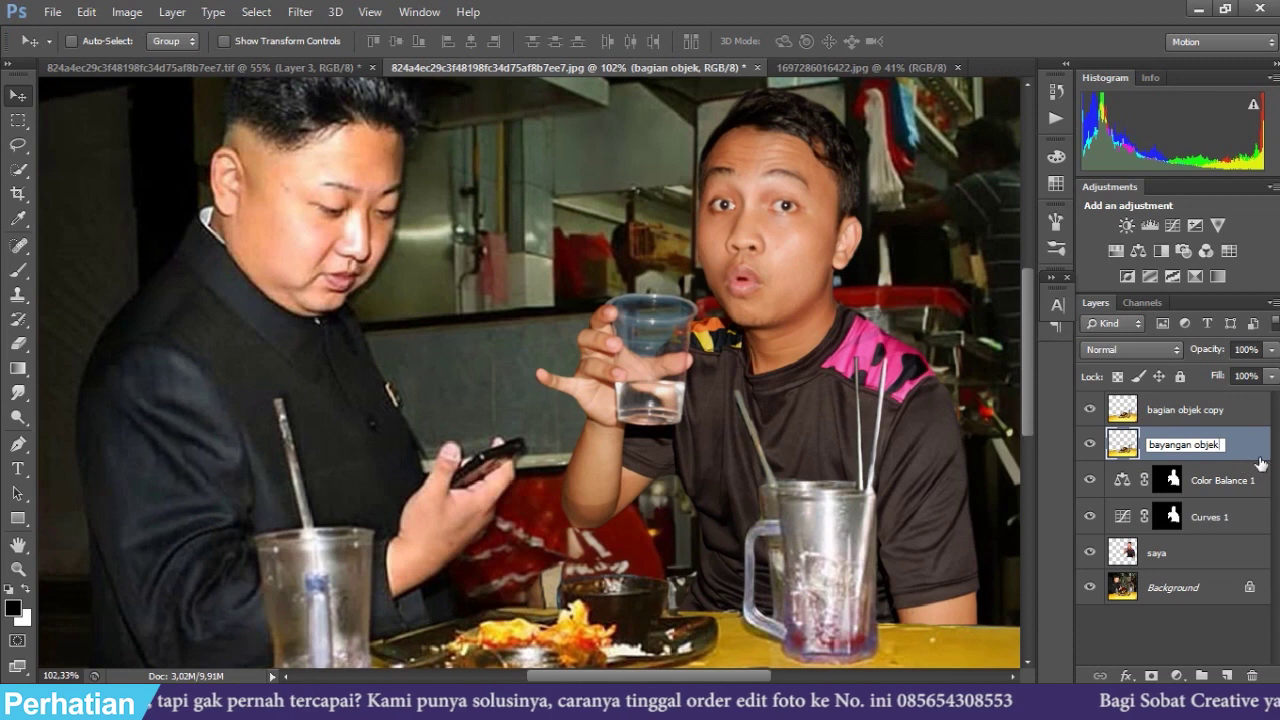
key("Return")
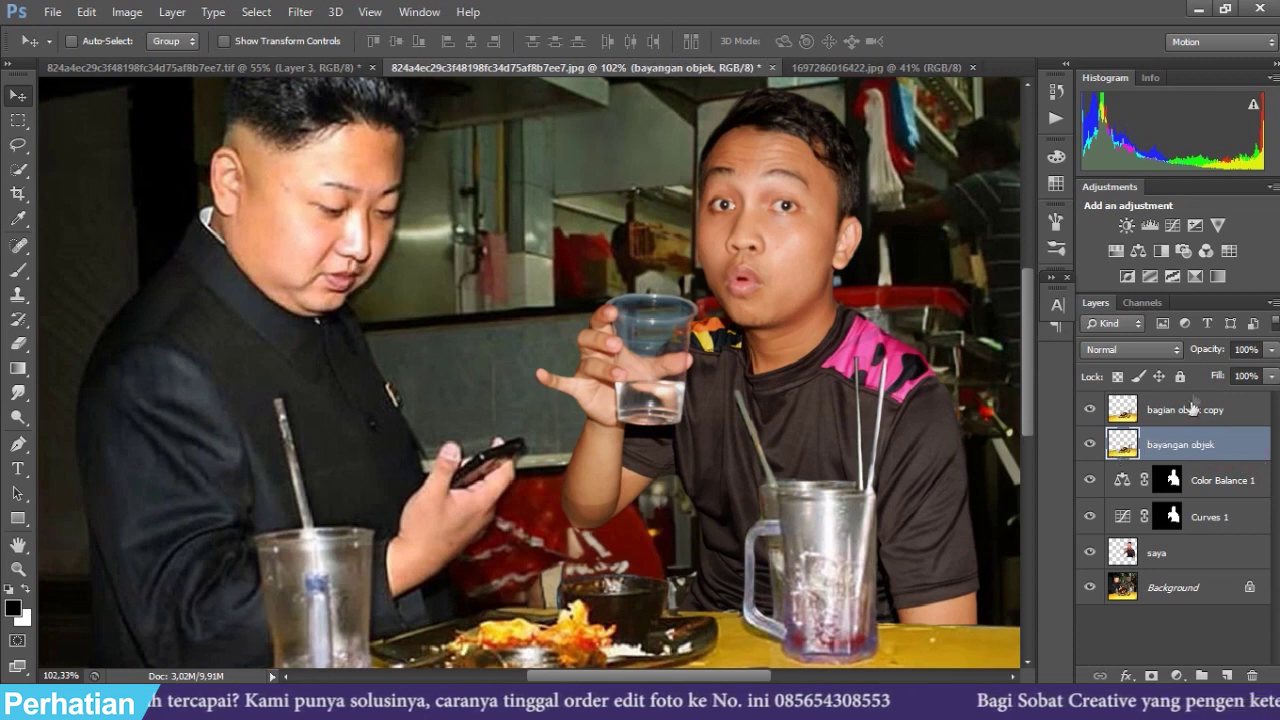
Fill the outline of the bayangan objek layer's contents with black (000000) and clear the selection
left_click(1127, 450, "ctrl")
scroll(736, 522, "down", 2)
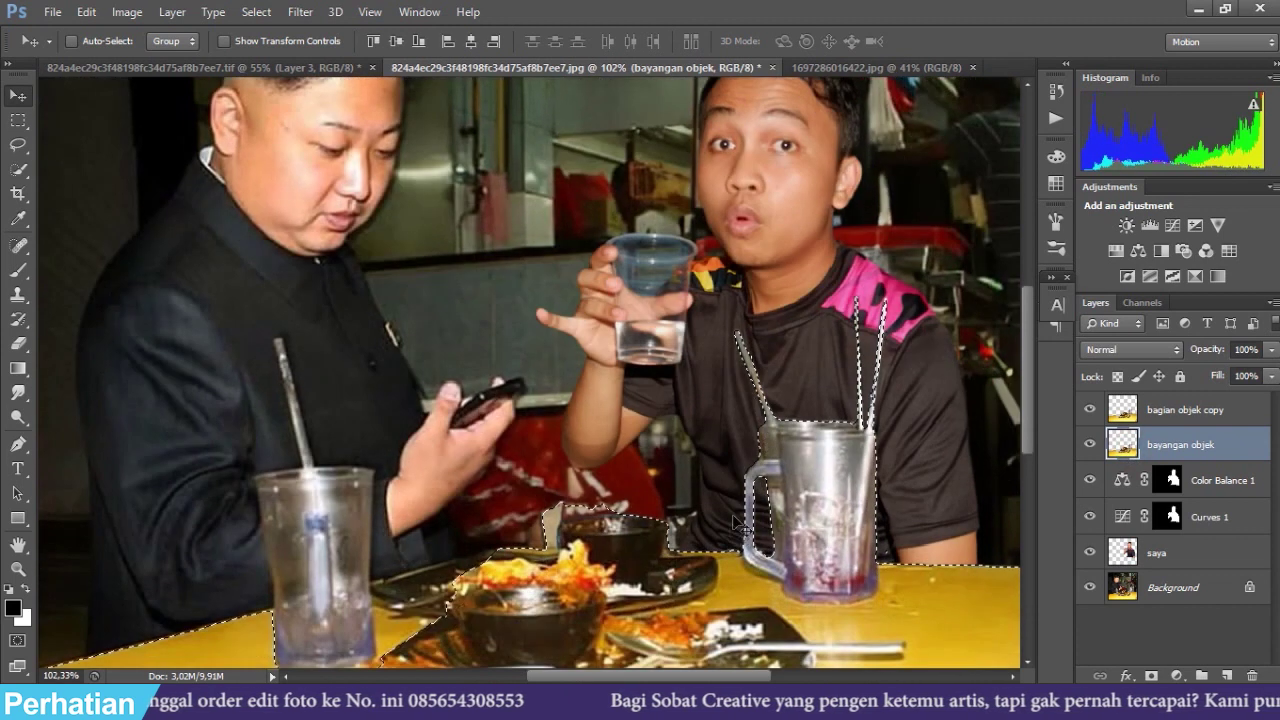
scroll(736, 522, "down", 2)
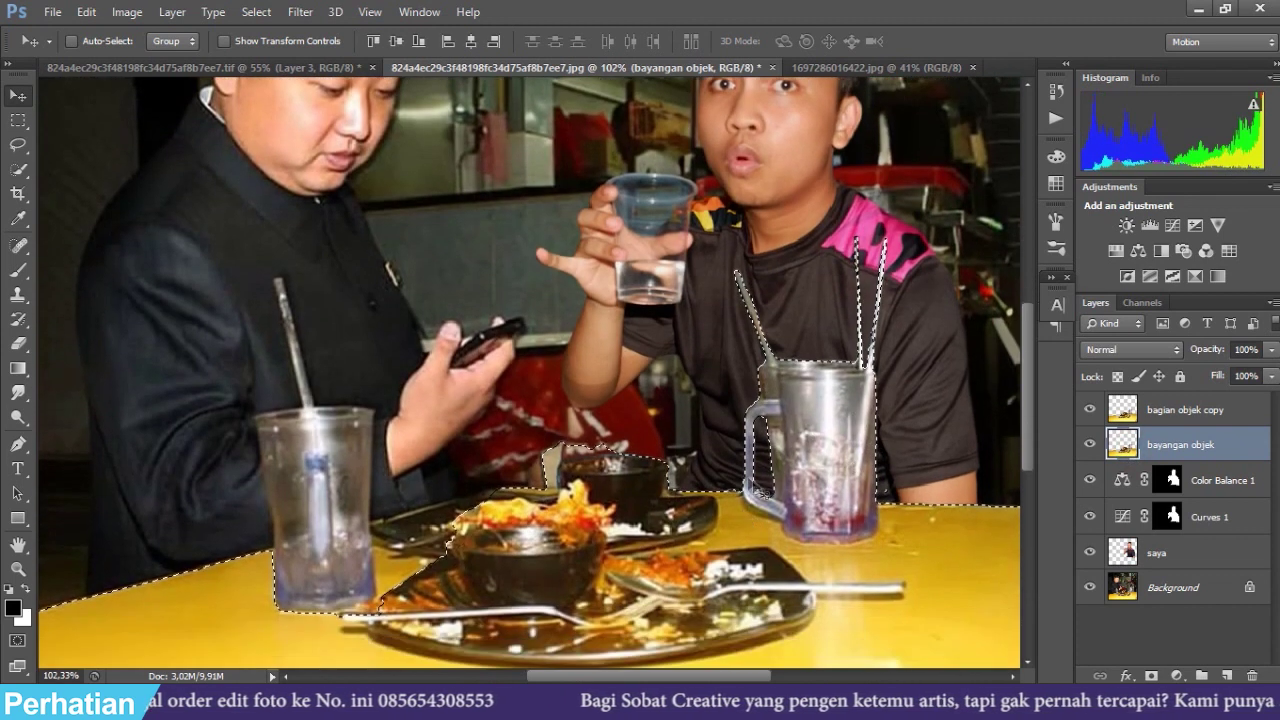
left_click(13, 610)
left_click_drag(458, 302, 380, 445)
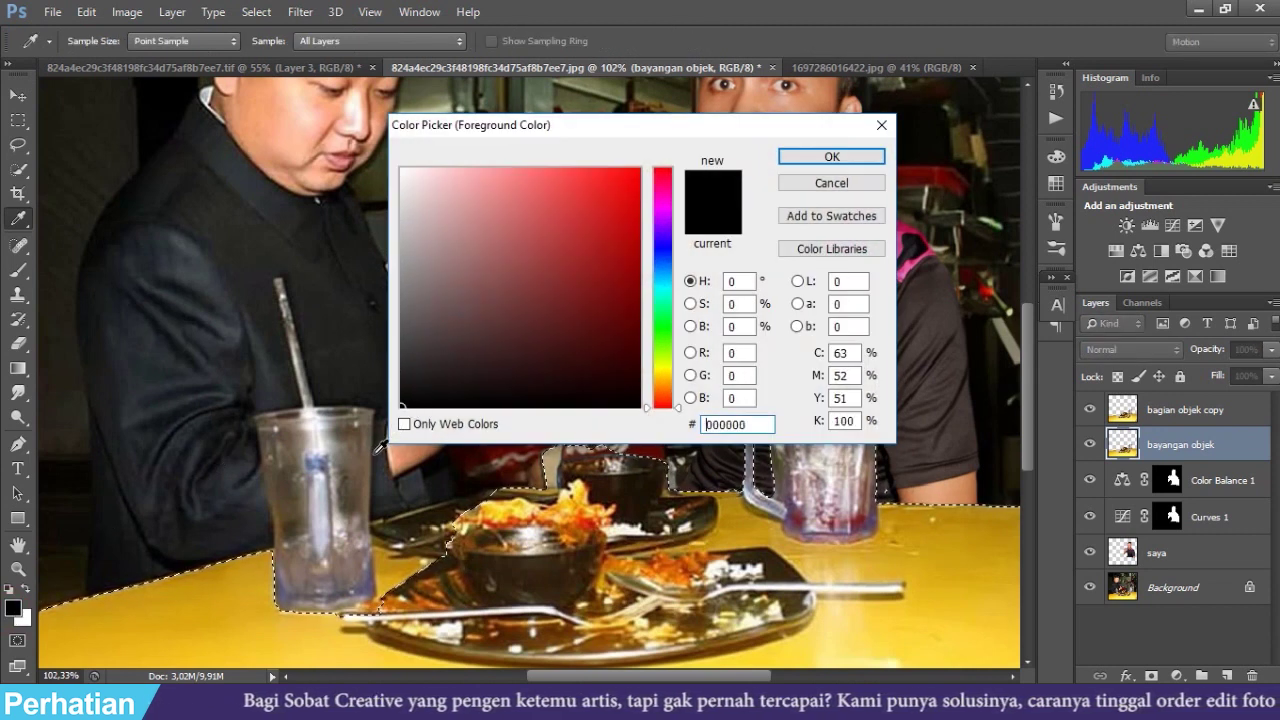
left_click(831, 157)
key("v")
key("alt+BackSpace")
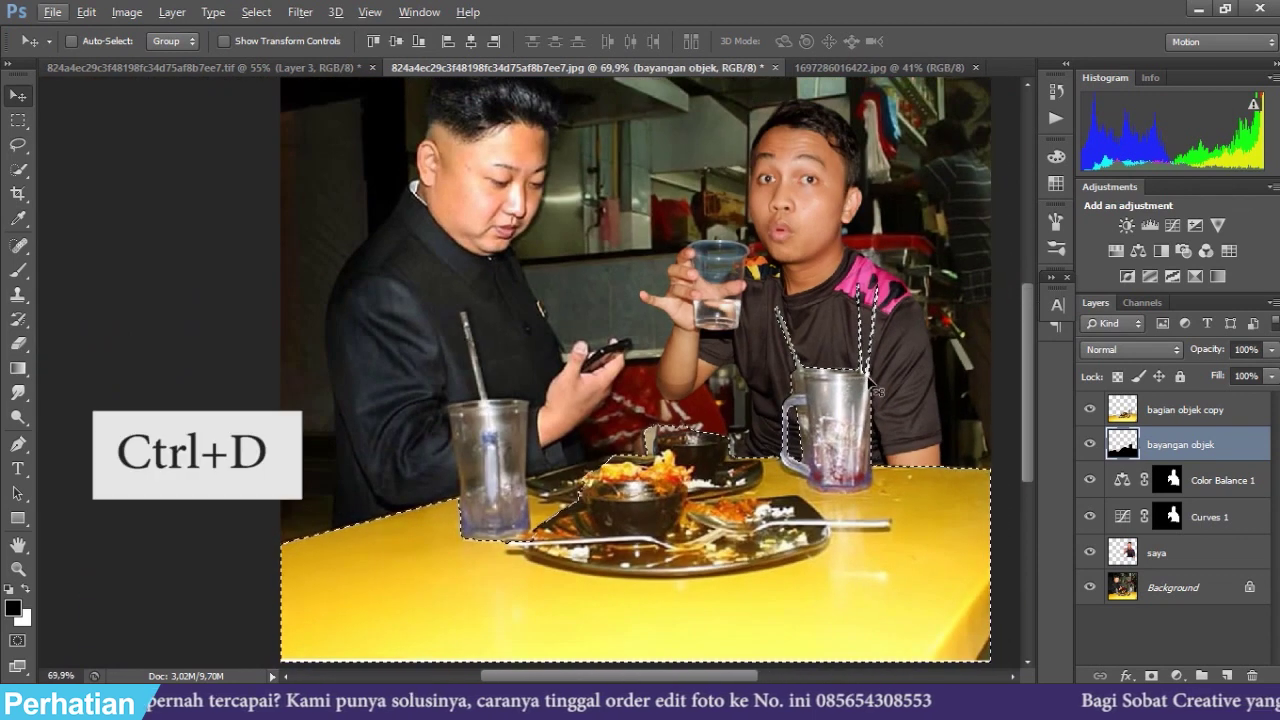
key("ctrl+d")
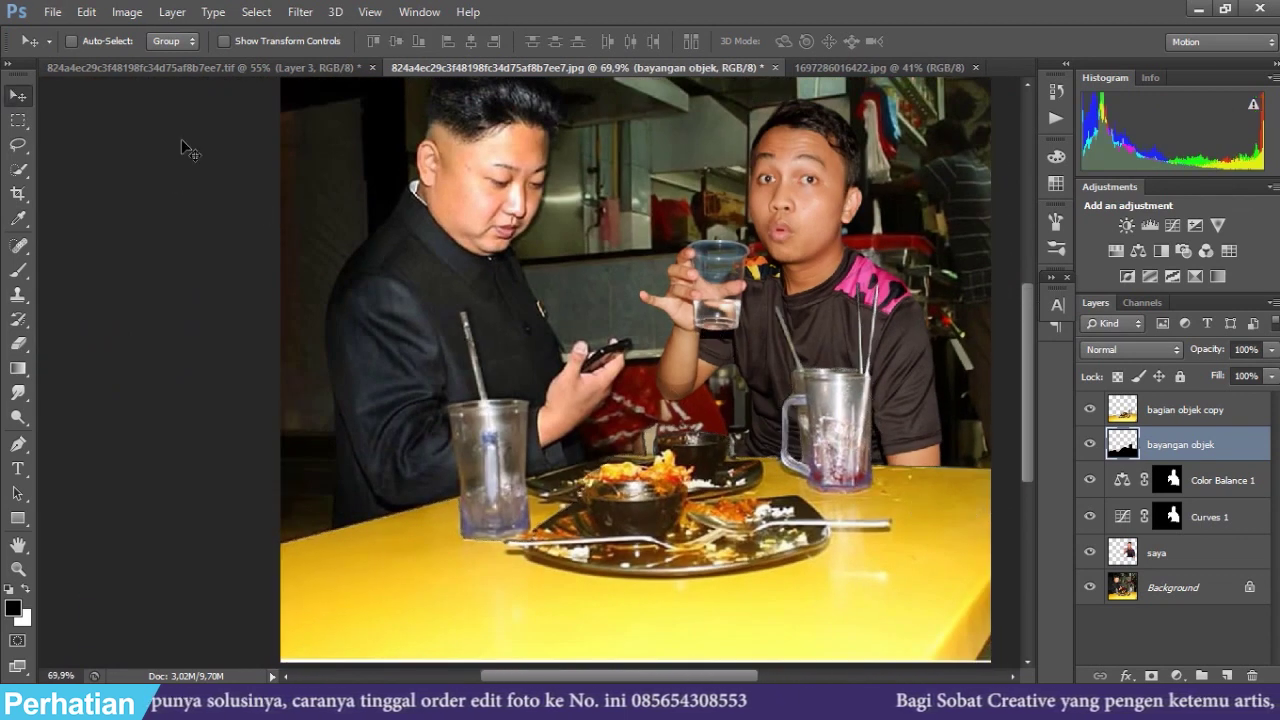
Nudge the black bayangan objek layer a few pixels left as a shadow and compare the image with and without it
scroll(826, 423, "up", 5)
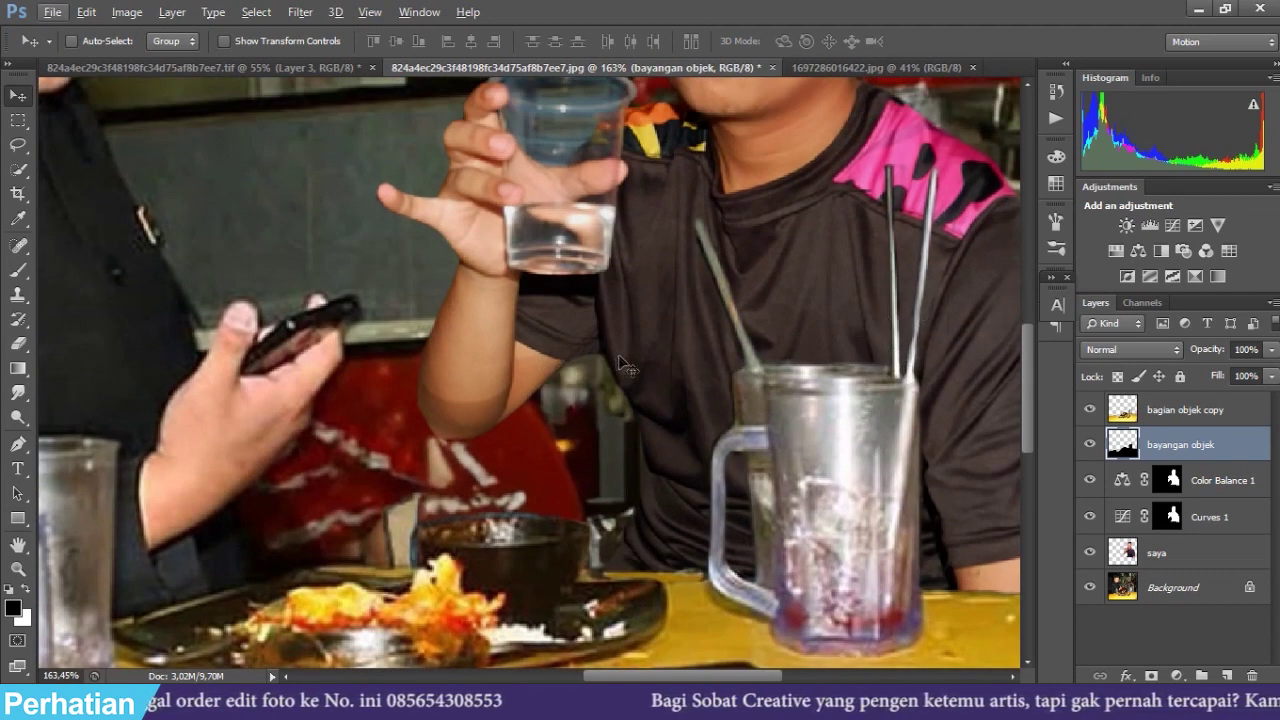
key("Left")
key("Left")
key("Left")
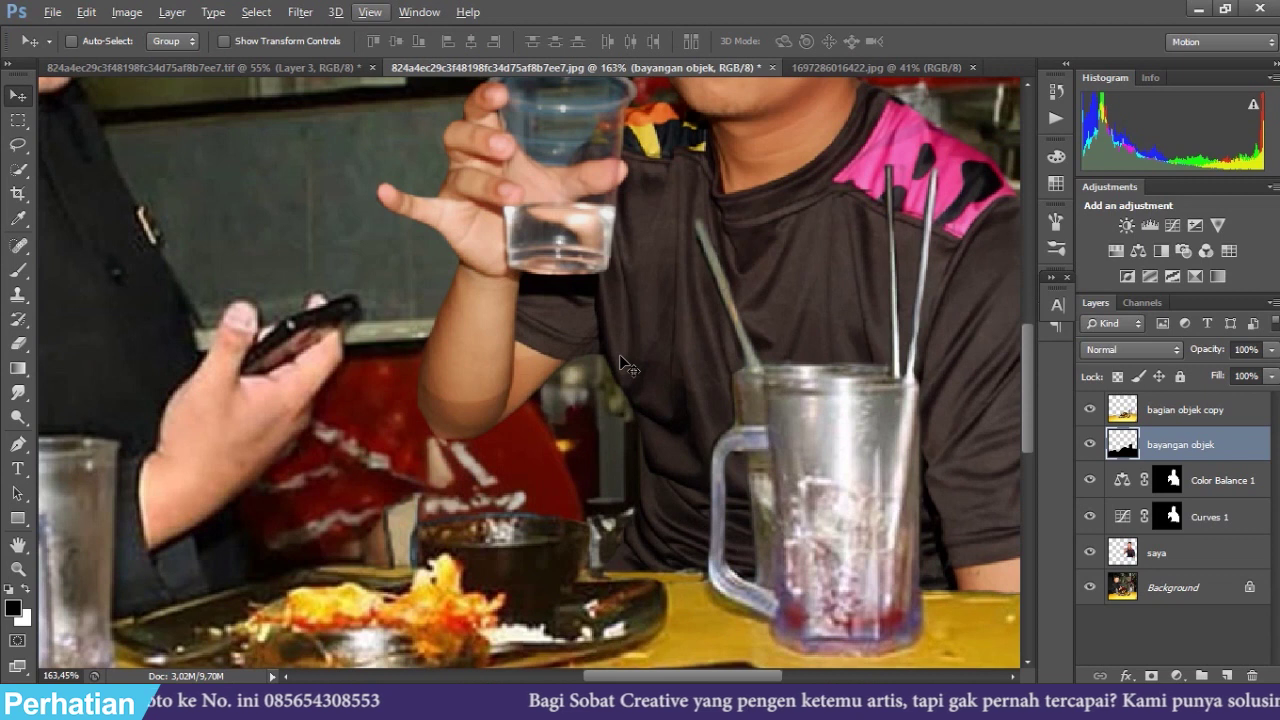
key("Left")
key("Left")
key("Left")
key("Escape")
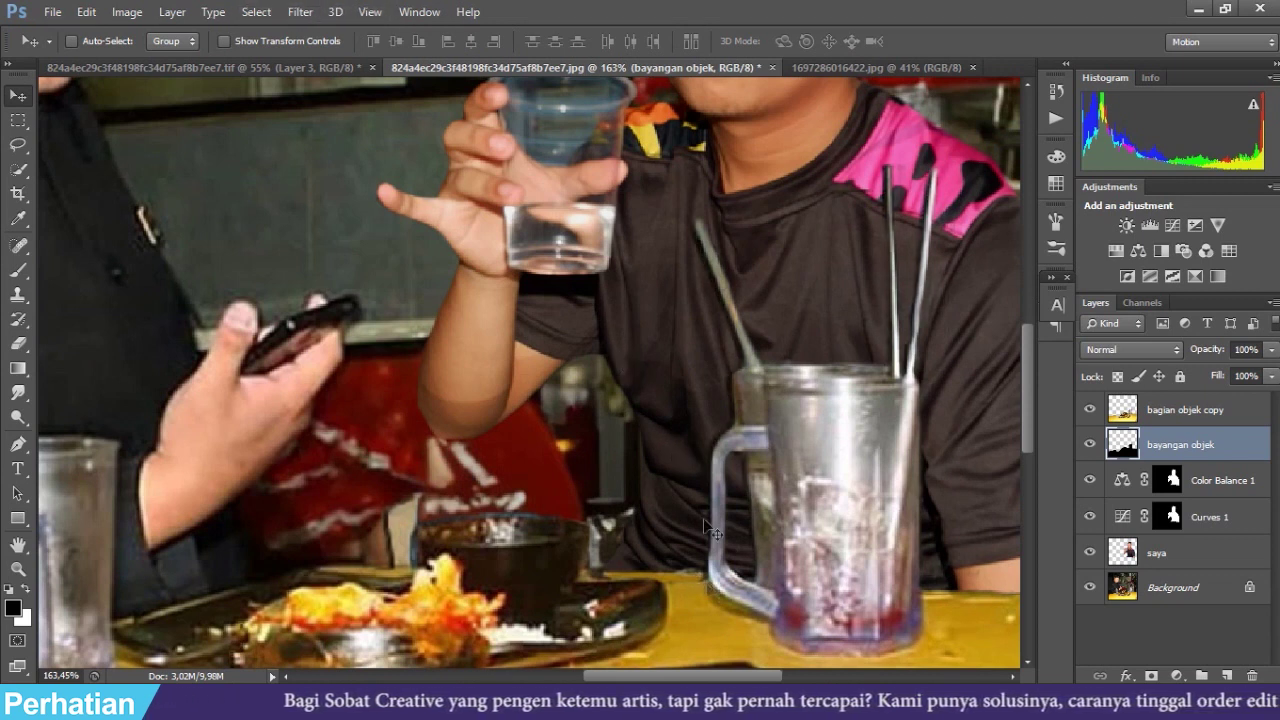
left_click(1091, 446)
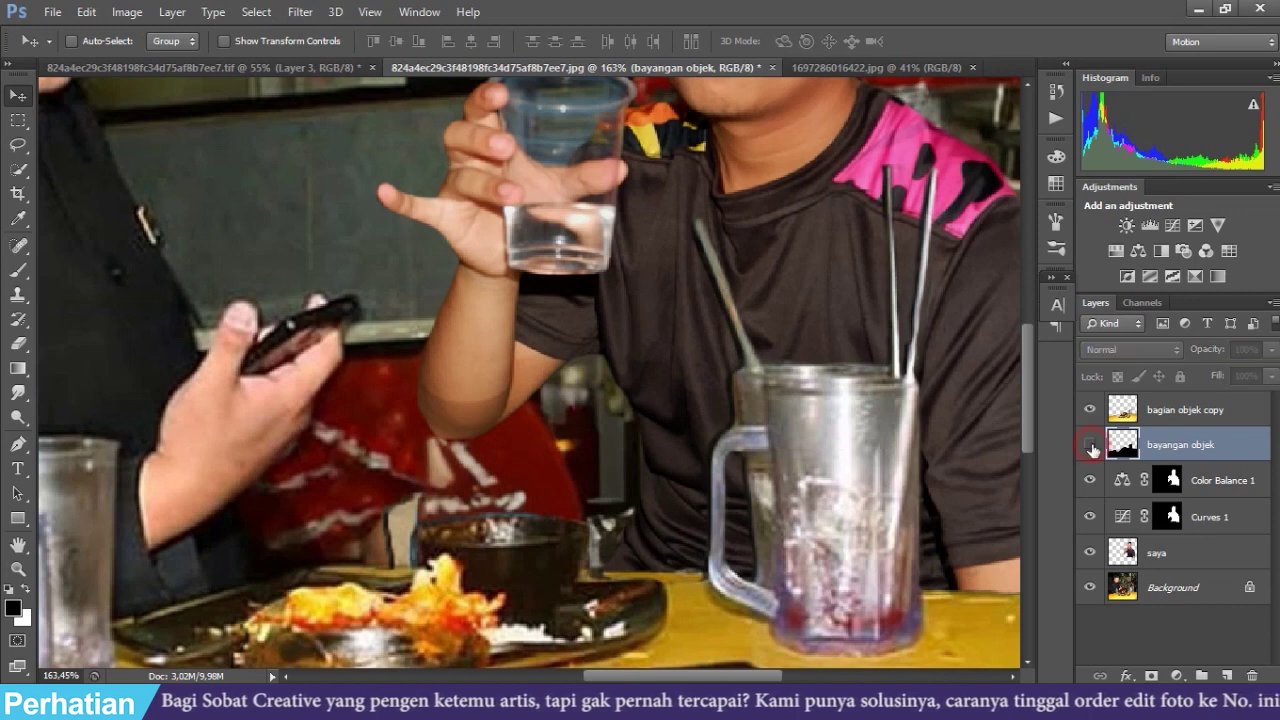
left_click(1091, 446)
Reduce the bayangan objek layer's Fill to 68%
scroll(688, 480, "down", 5)
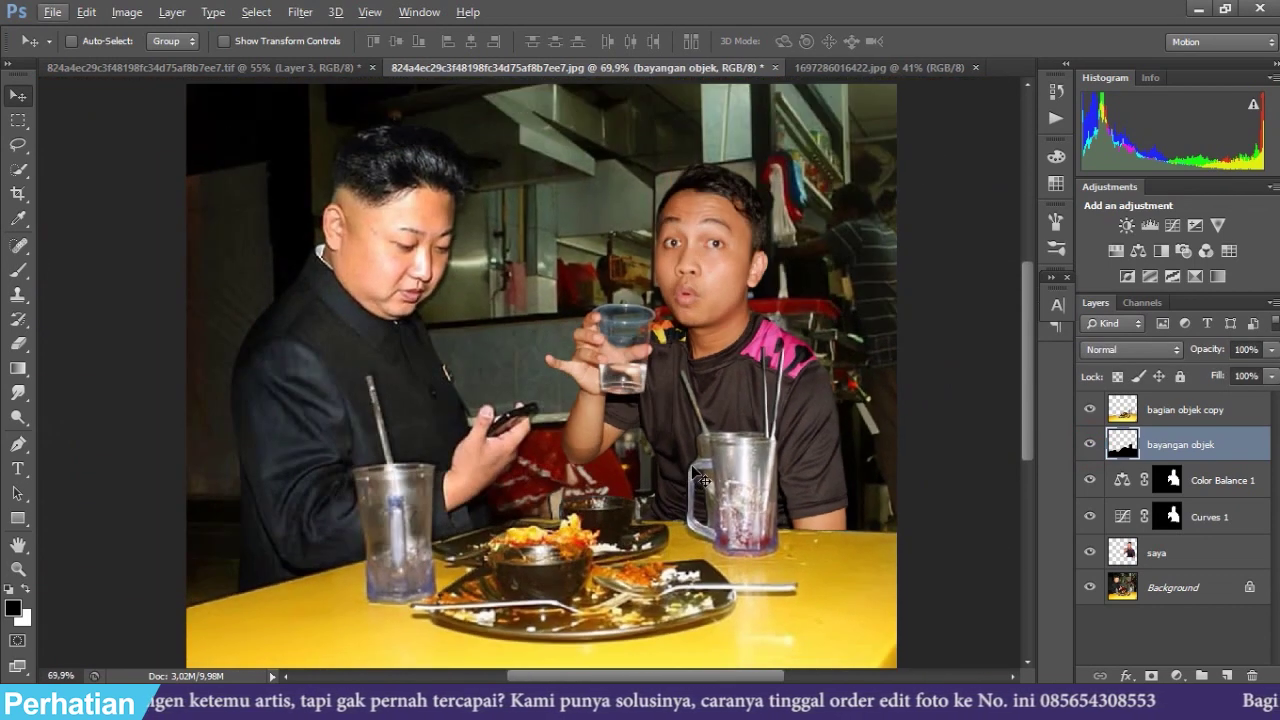
scroll(698, 477, "up", 1)
left_click(1272, 377)
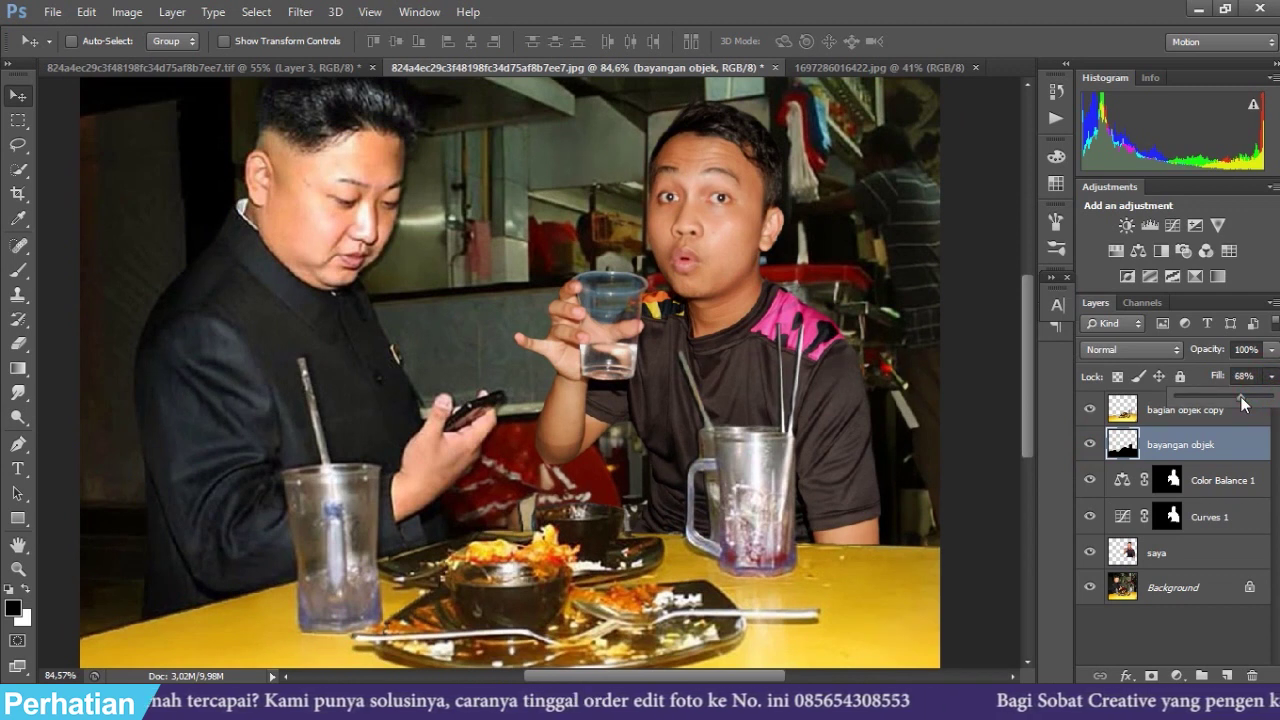
left_click(883, 252)
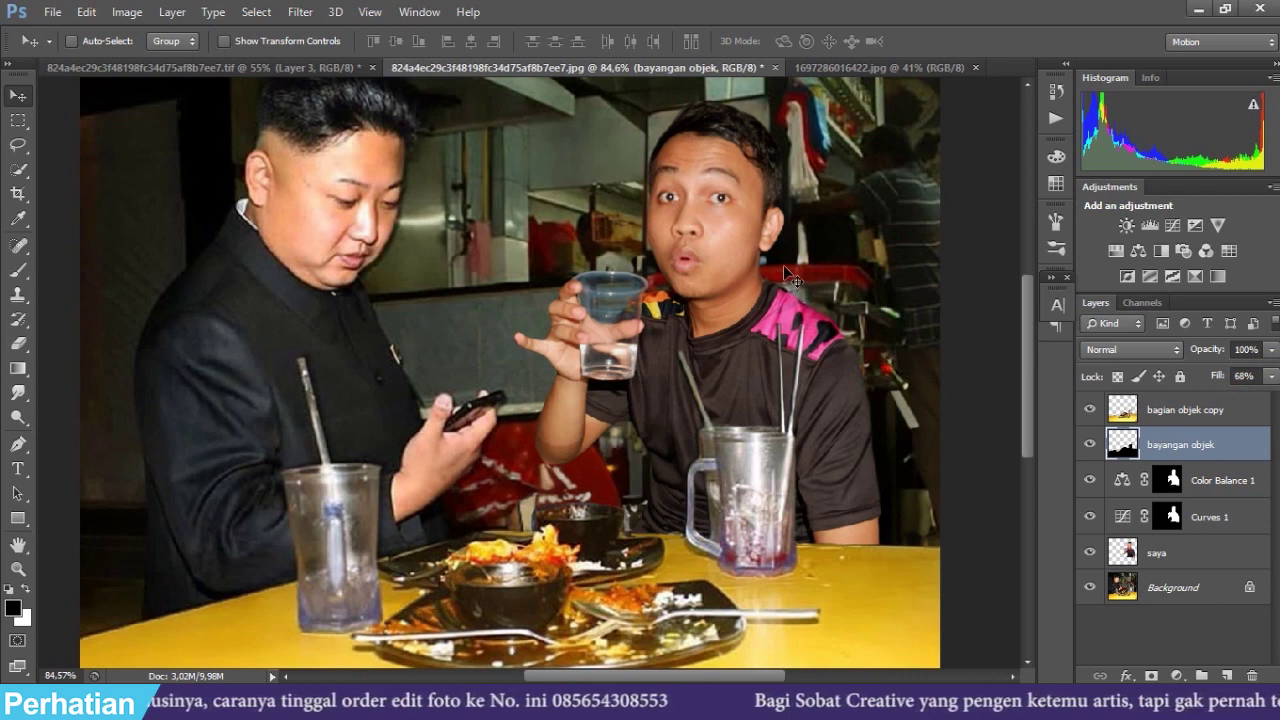
Duplicate the saya layer and rename the lower one bayangan saya
scroll(698, 300, "up", 1)
left_click(1158, 557)
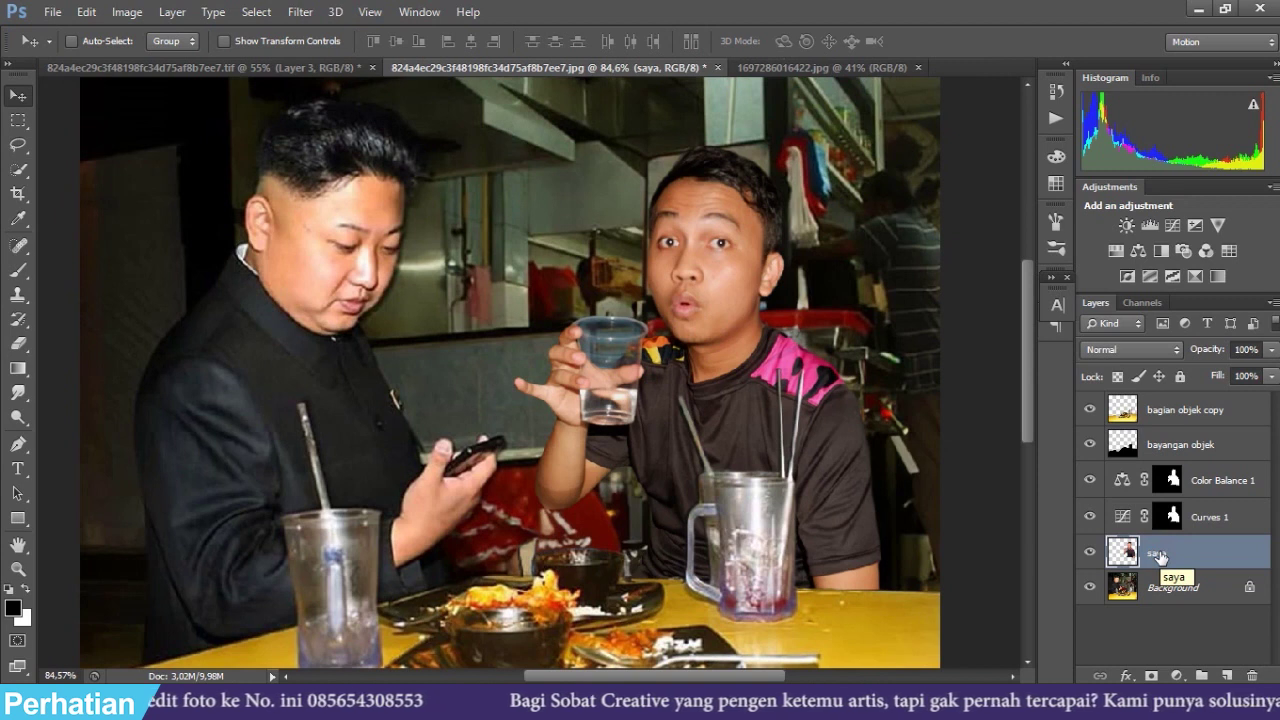
scroll(399, 207, "up", 2)
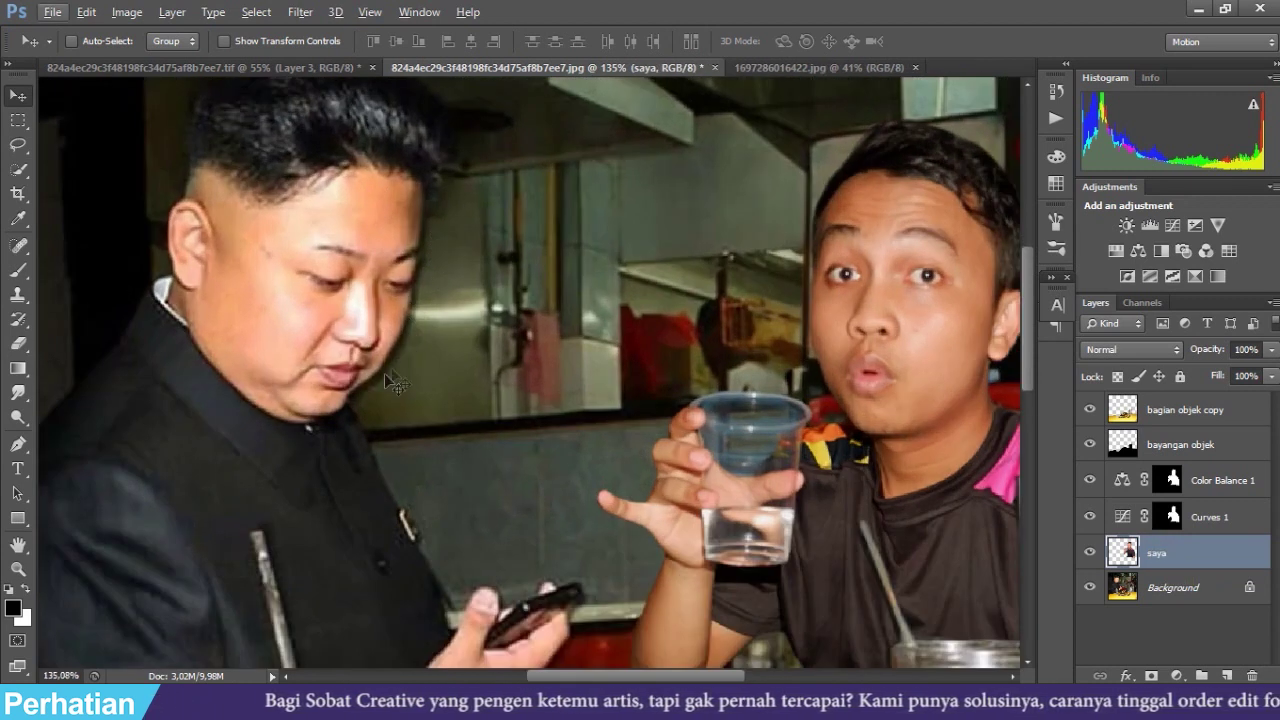
scroll(395, 381, "down", 2)
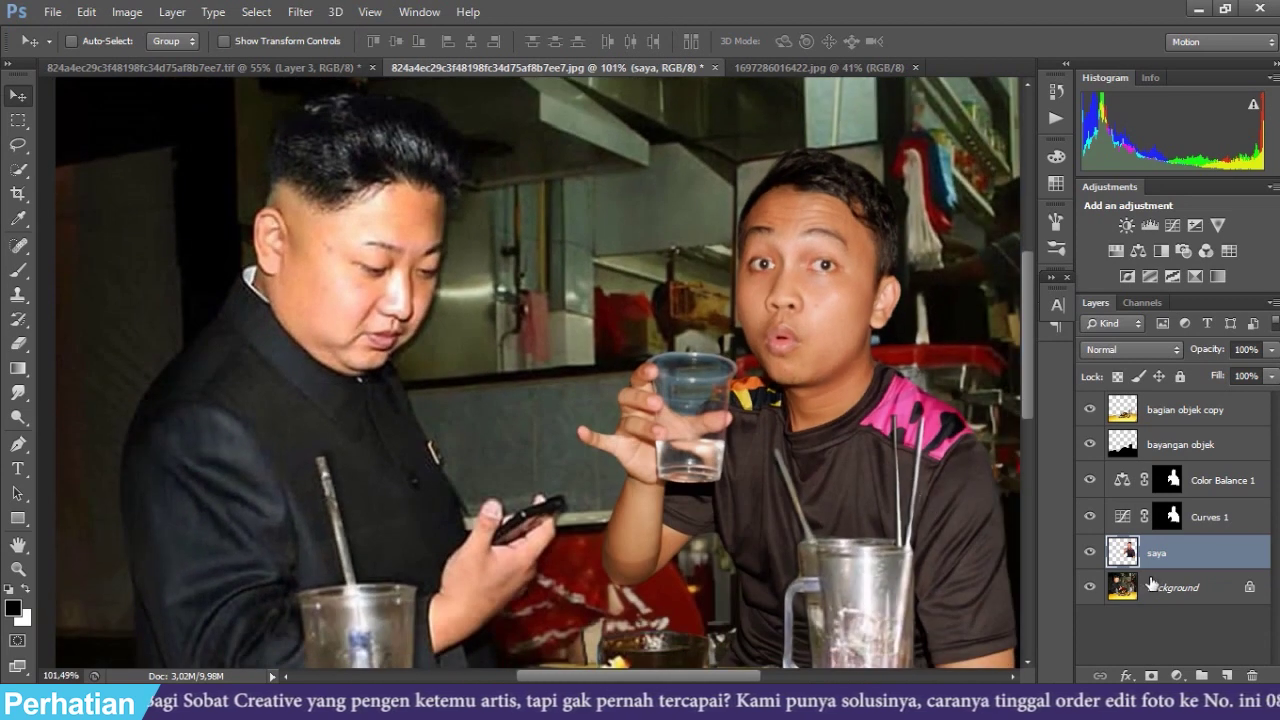
key("ctrl+j")
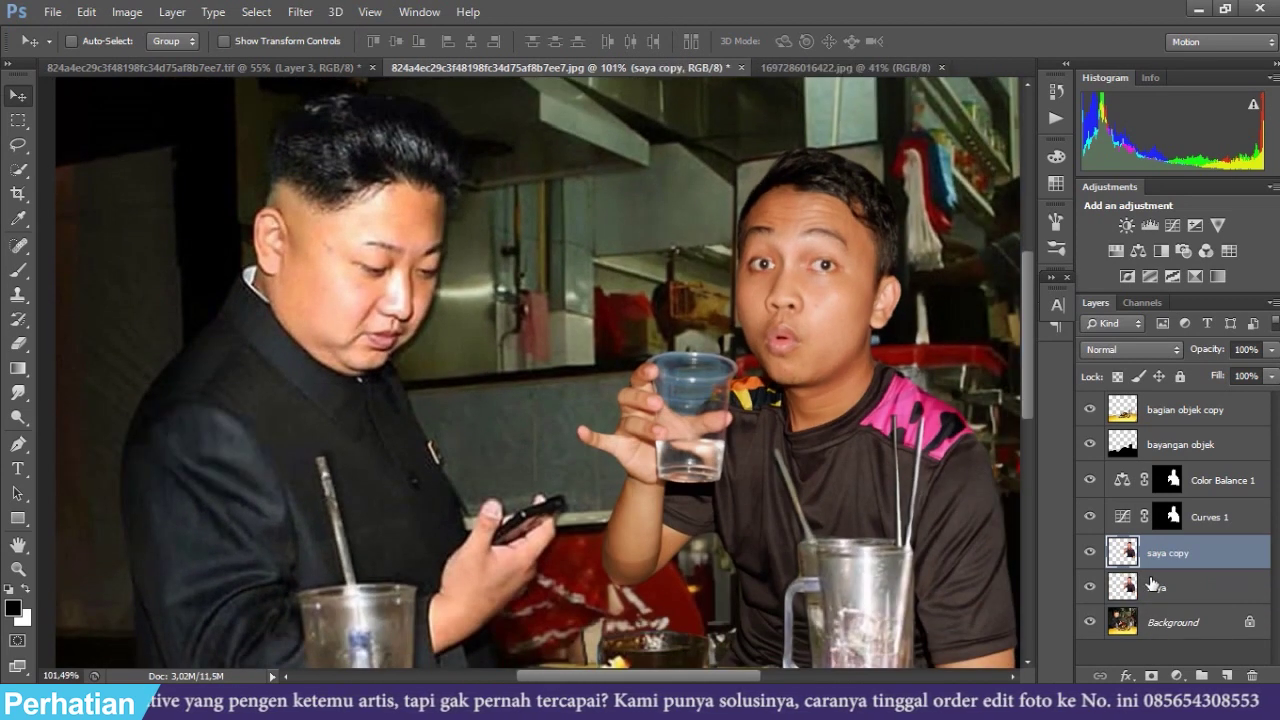
left_click(1180, 590)
double_click(1158, 590)
type("bayangan saya")
key("Return")
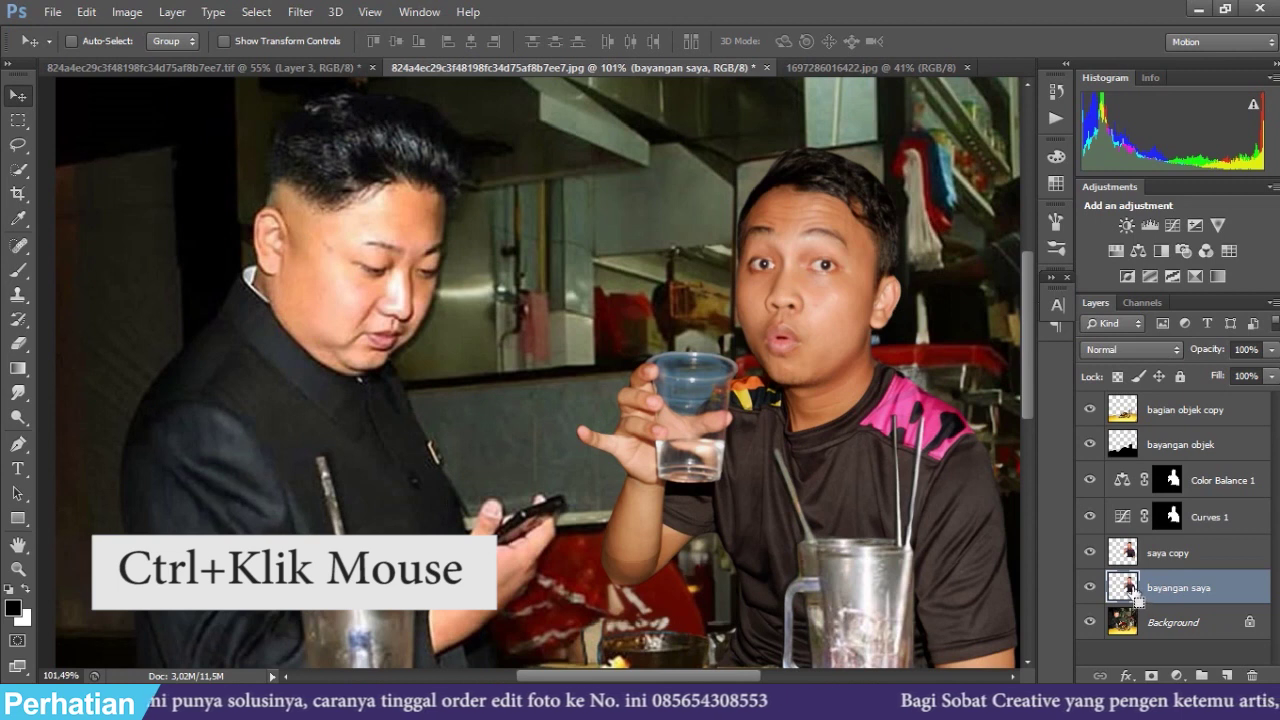
Fill the man's outline on the bayangan saya layer with black (000000) and clear the selection
left_click(1128, 590, "ctrl")
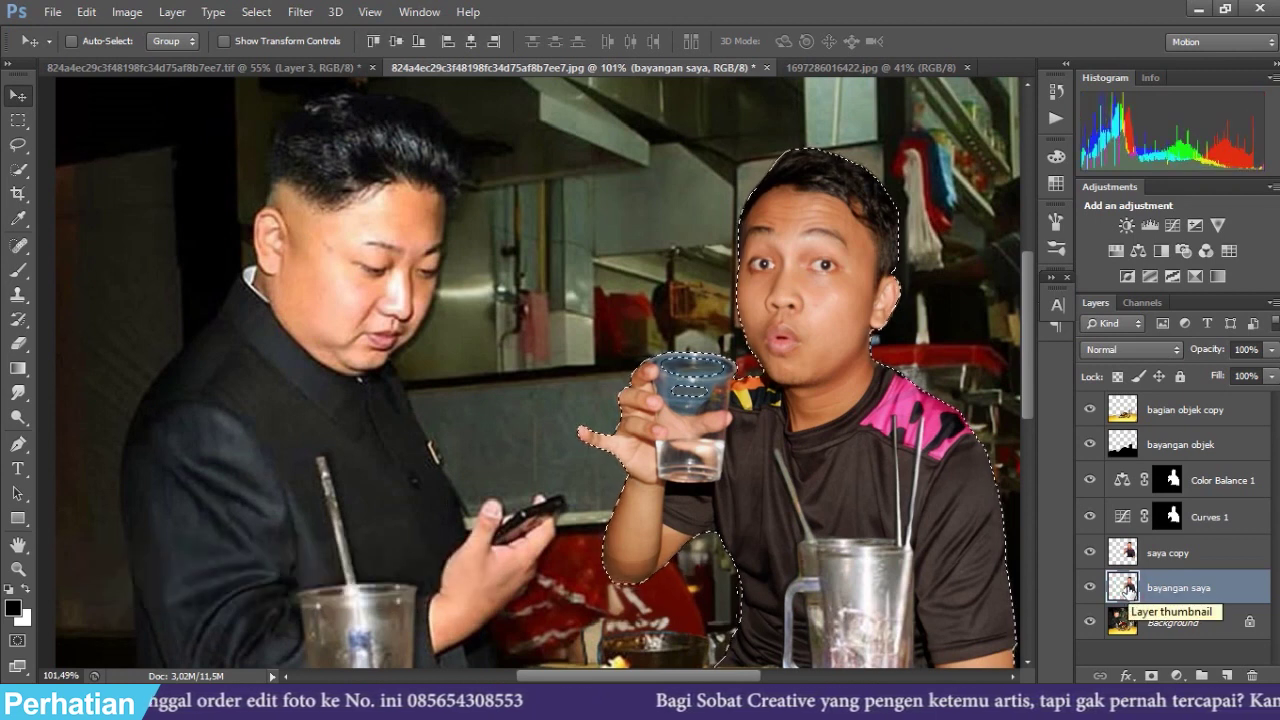
left_click(13, 607)
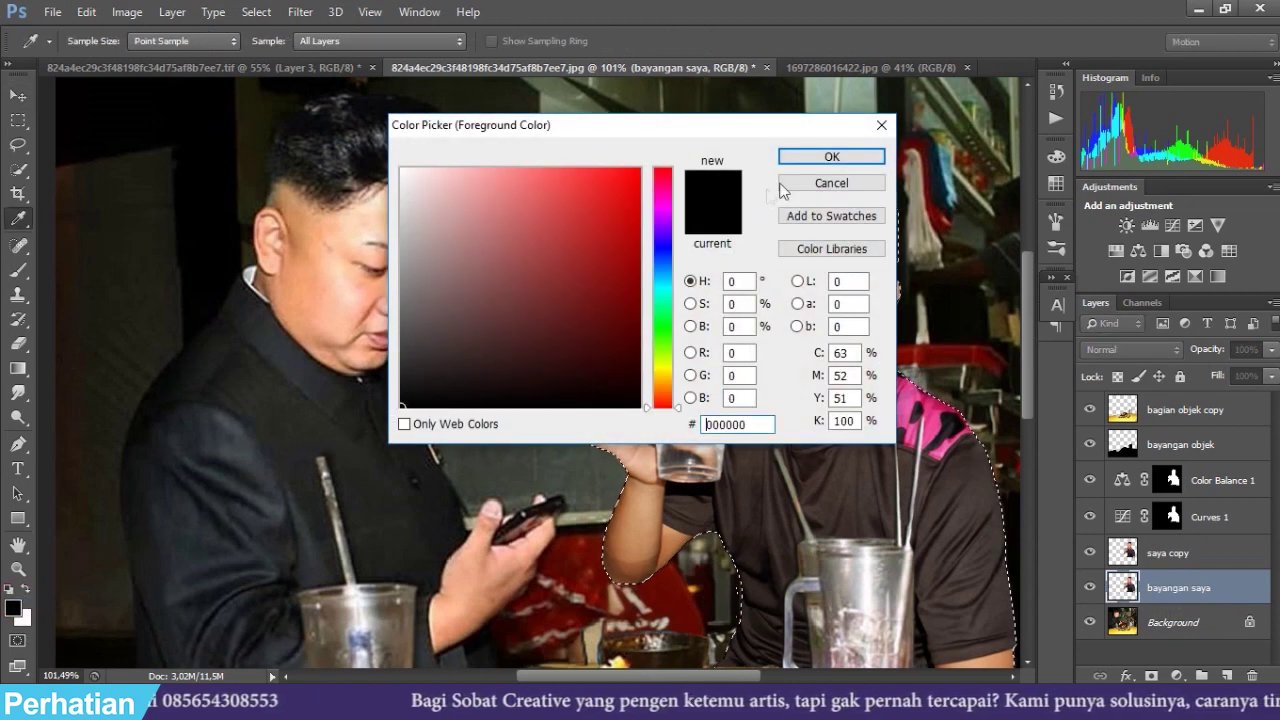
left_click(822, 159)
key("shift+alt+BackSpace")
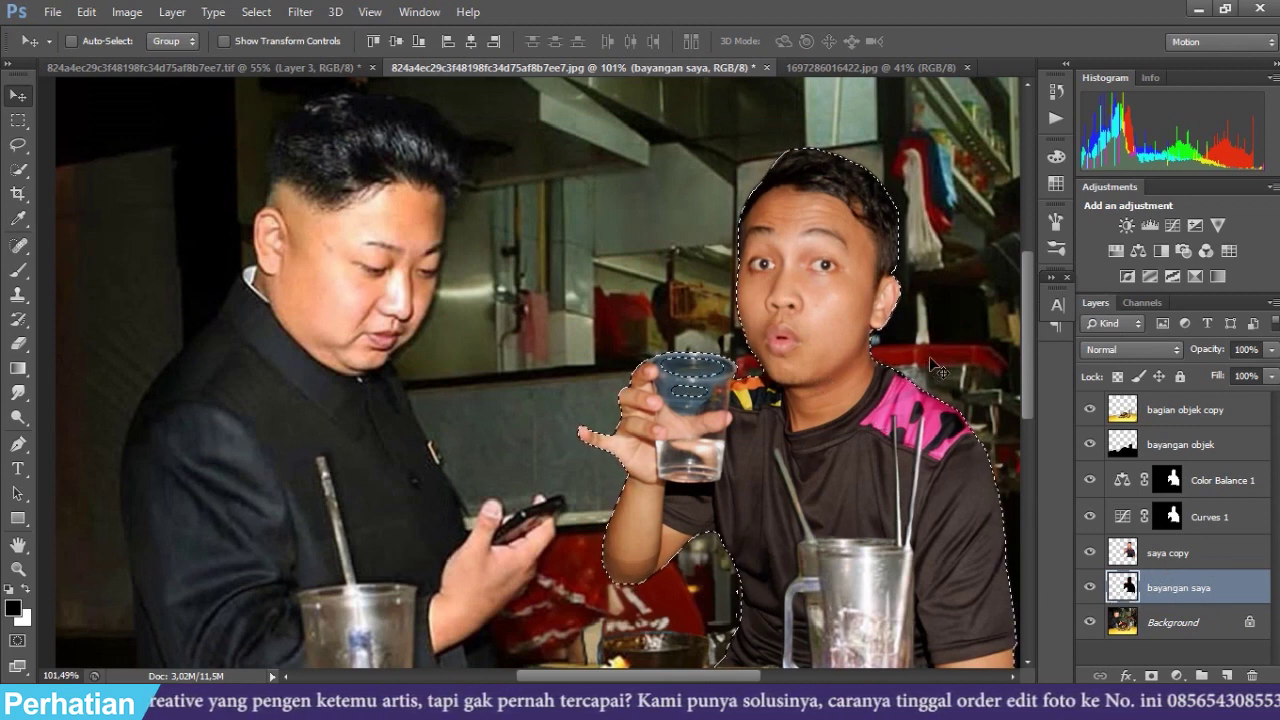
key("ctrl+d")
Set the bayangan saya layer's Opacity to 56% and its Fill to 81%
scroll(878, 392, "down", 1)
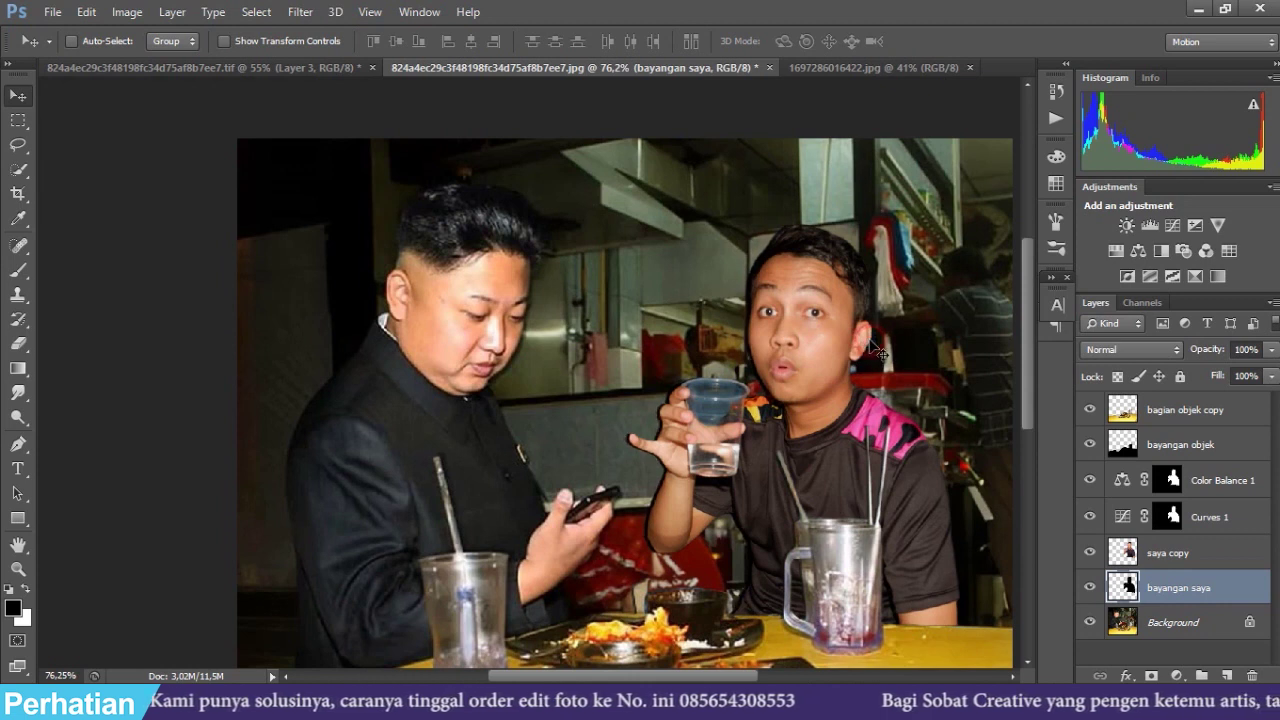
left_click(1272, 351)
left_click_drag(1239, 374, 1229, 374)
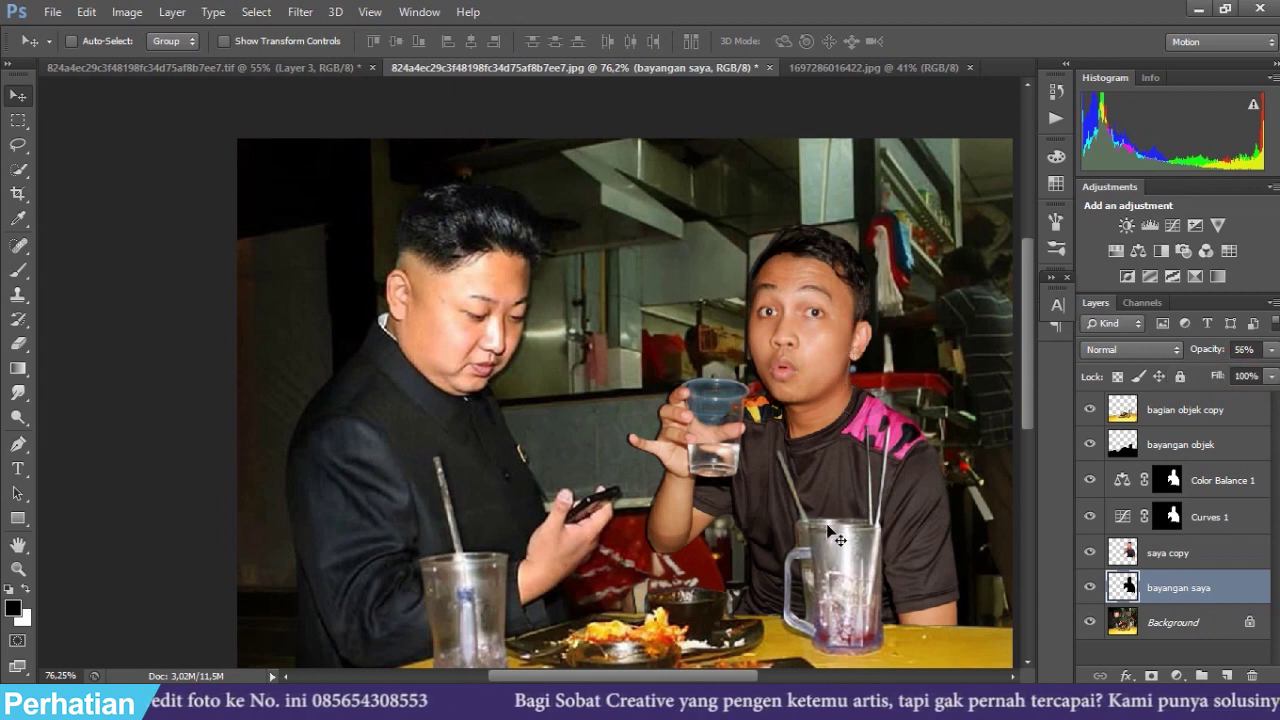
left_click(1272, 377)
left_click_drag(1267, 396, 1262, 404)
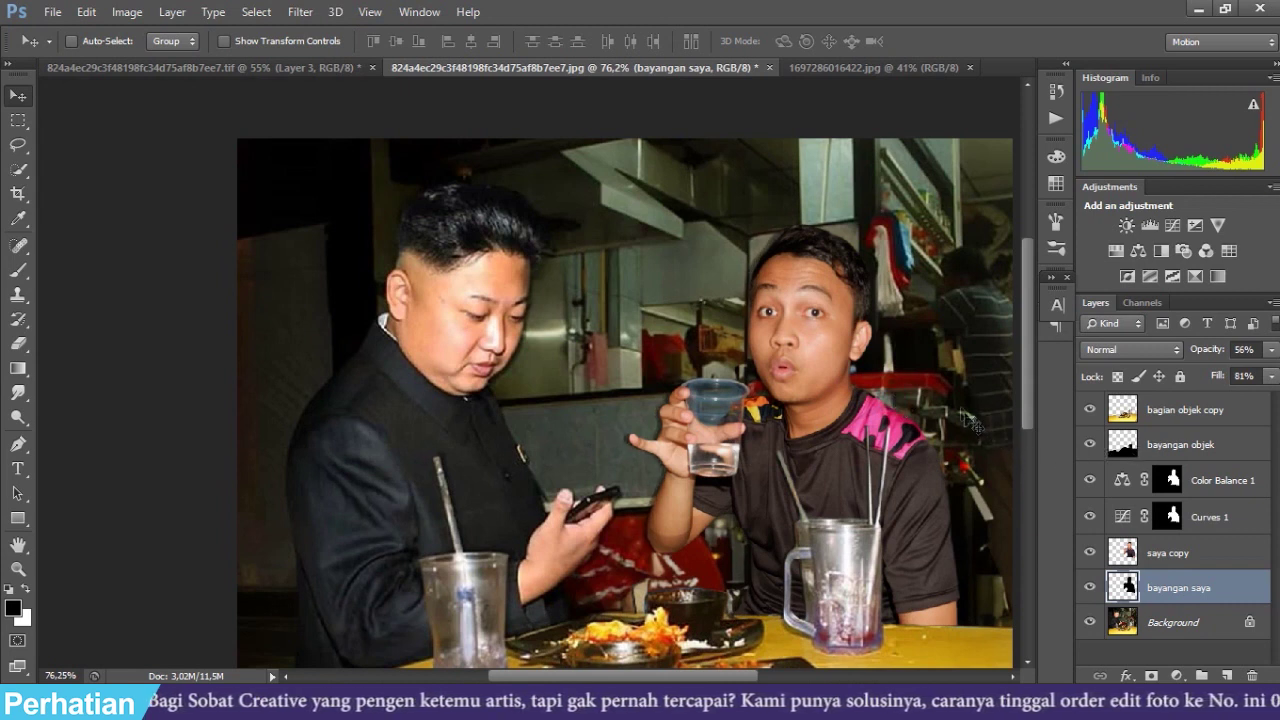
Apply a Gaussian Blur with a 1.0 pixel radius to the bayangan saya shadow layer
scroll(590, 462, "up", 1)
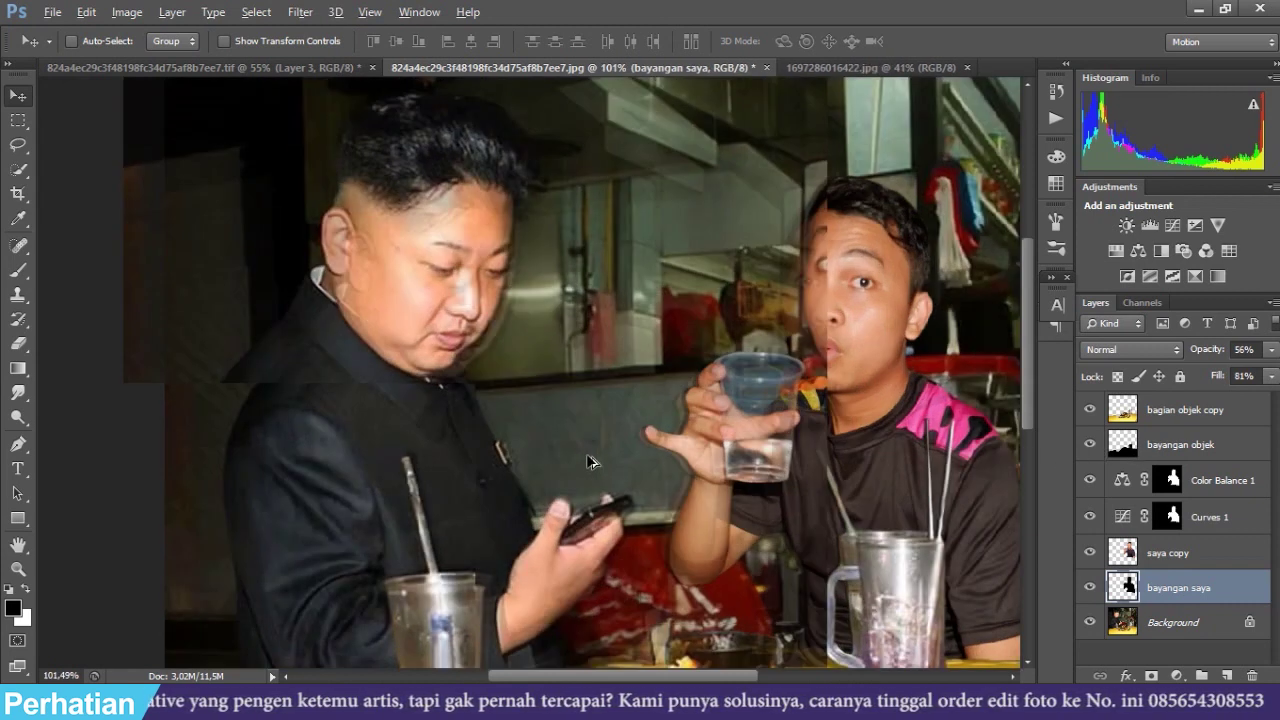
scroll(612, 445, "up", 2)
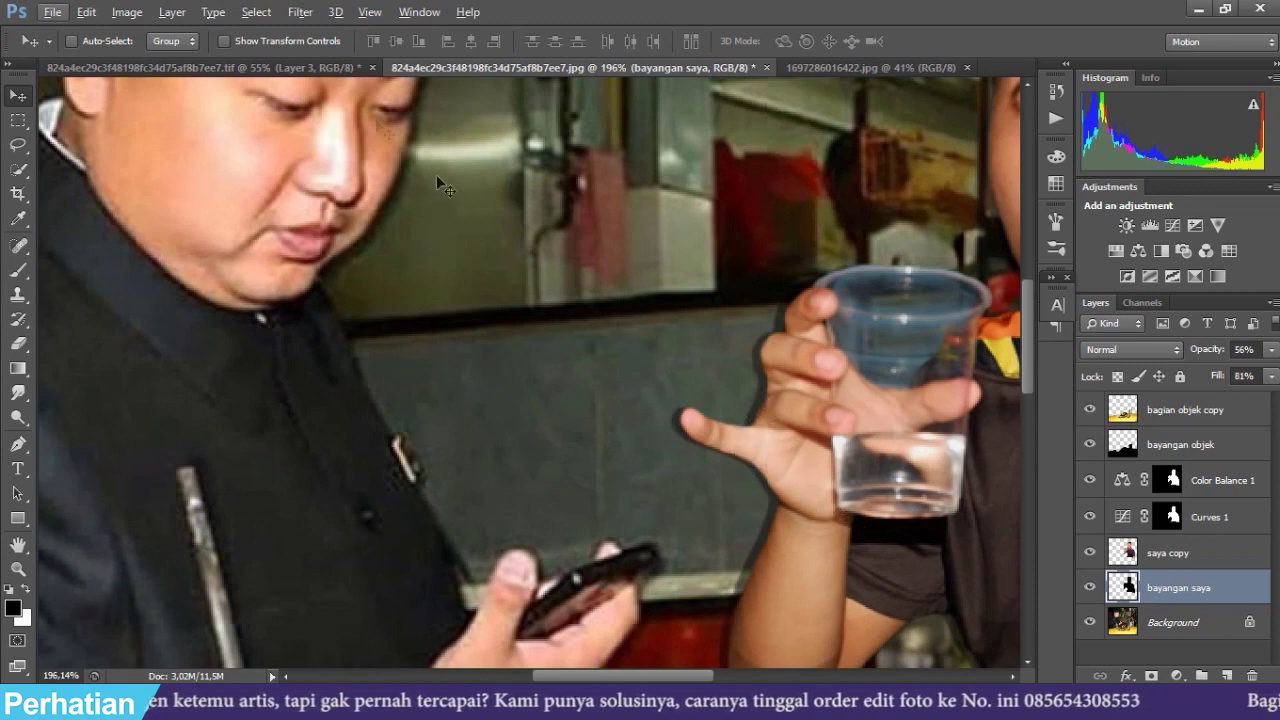
left_click(300, 12)
left_click(392, 202)
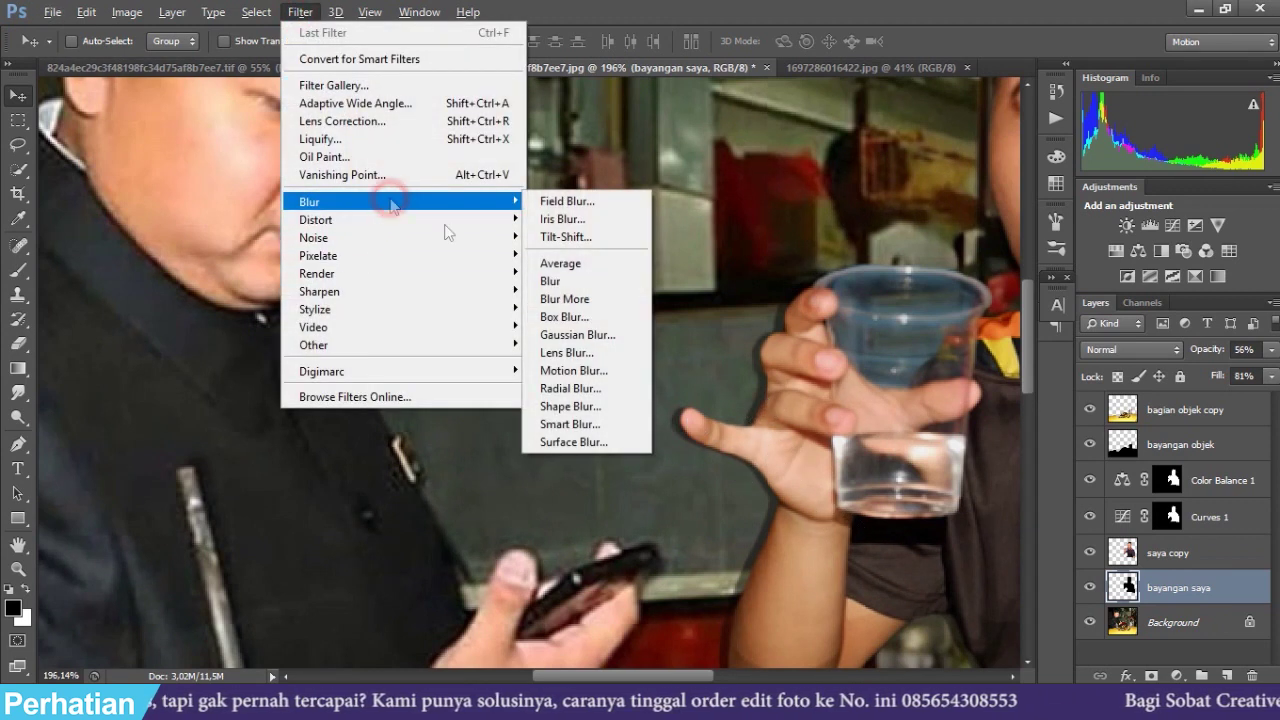
left_click(577, 335)
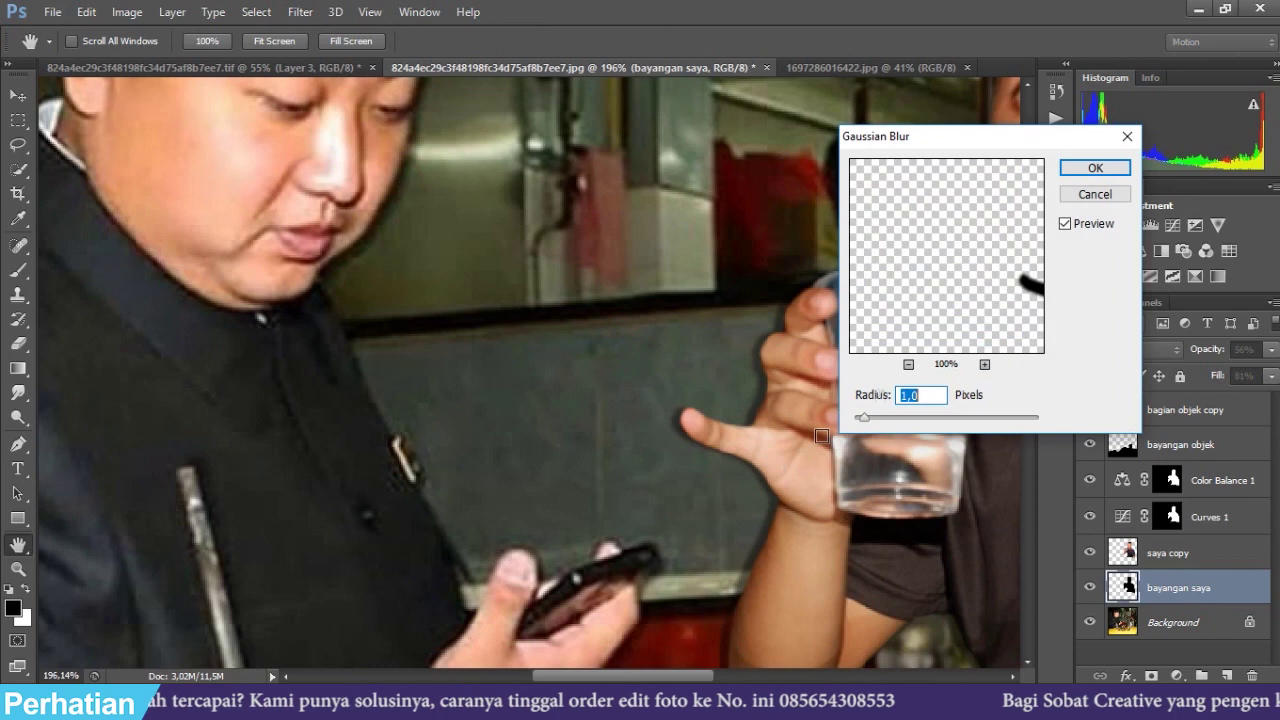
left_click(1095, 168)
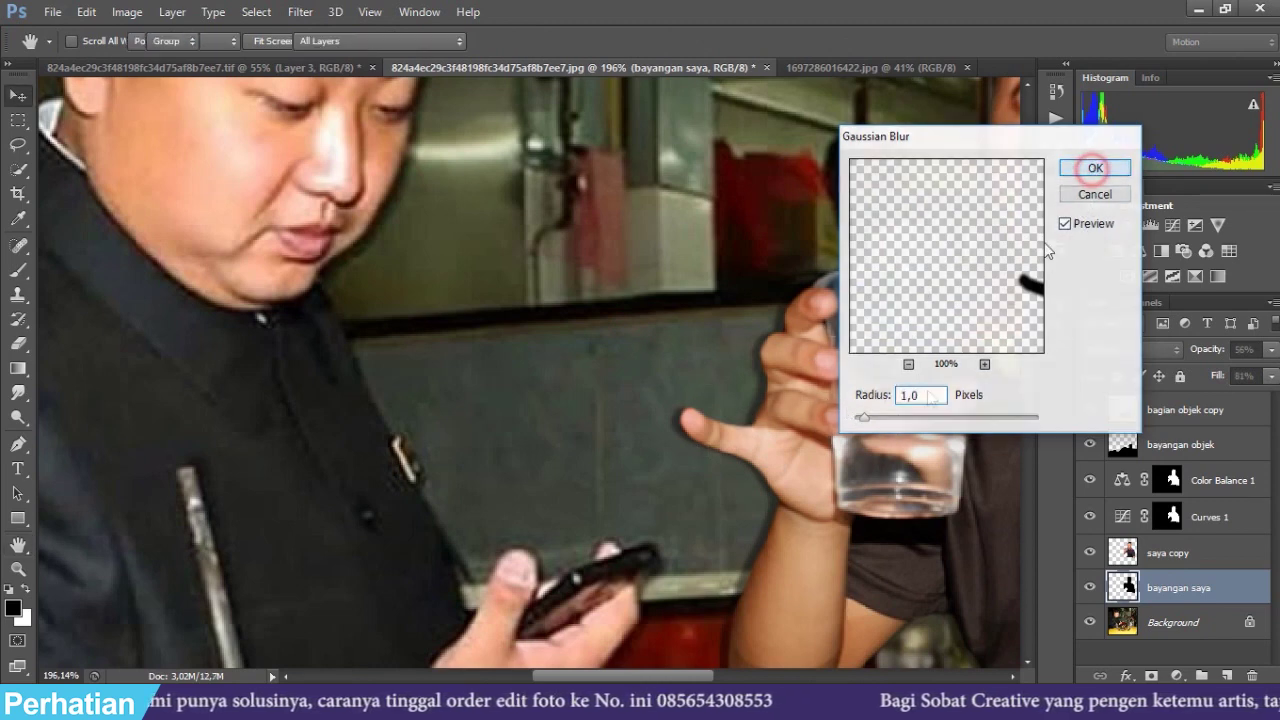
Raise the bayangan saya layer's Opacity to 72%
scroll(834, 508, "down", 2)
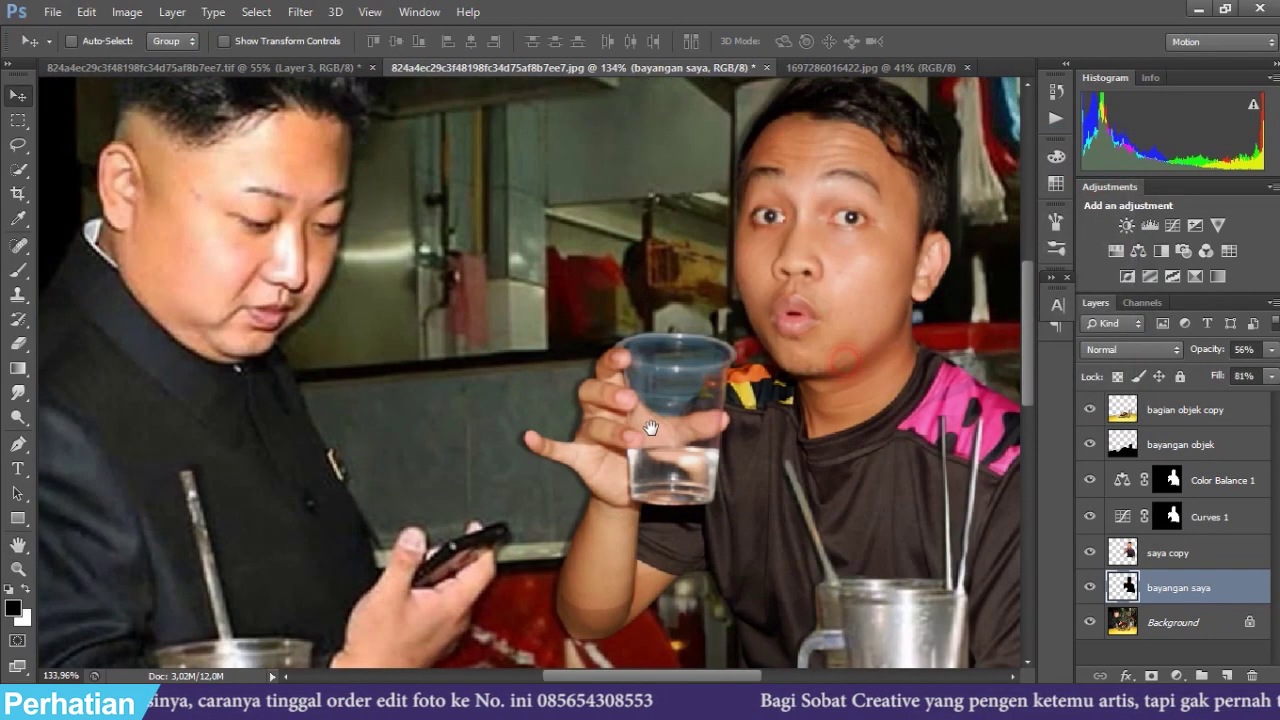
left_click(1271, 349)
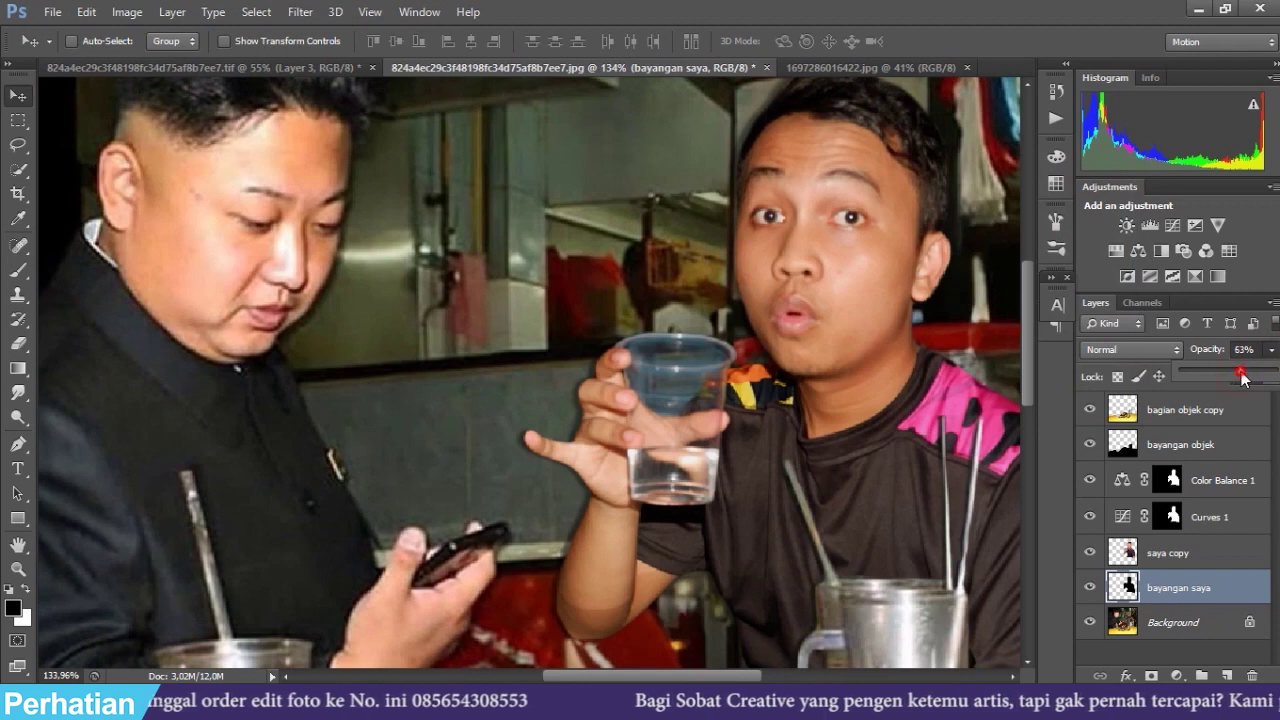
left_click_drag(1247, 378, 1255, 378)
scroll(703, 422, "down", 5)
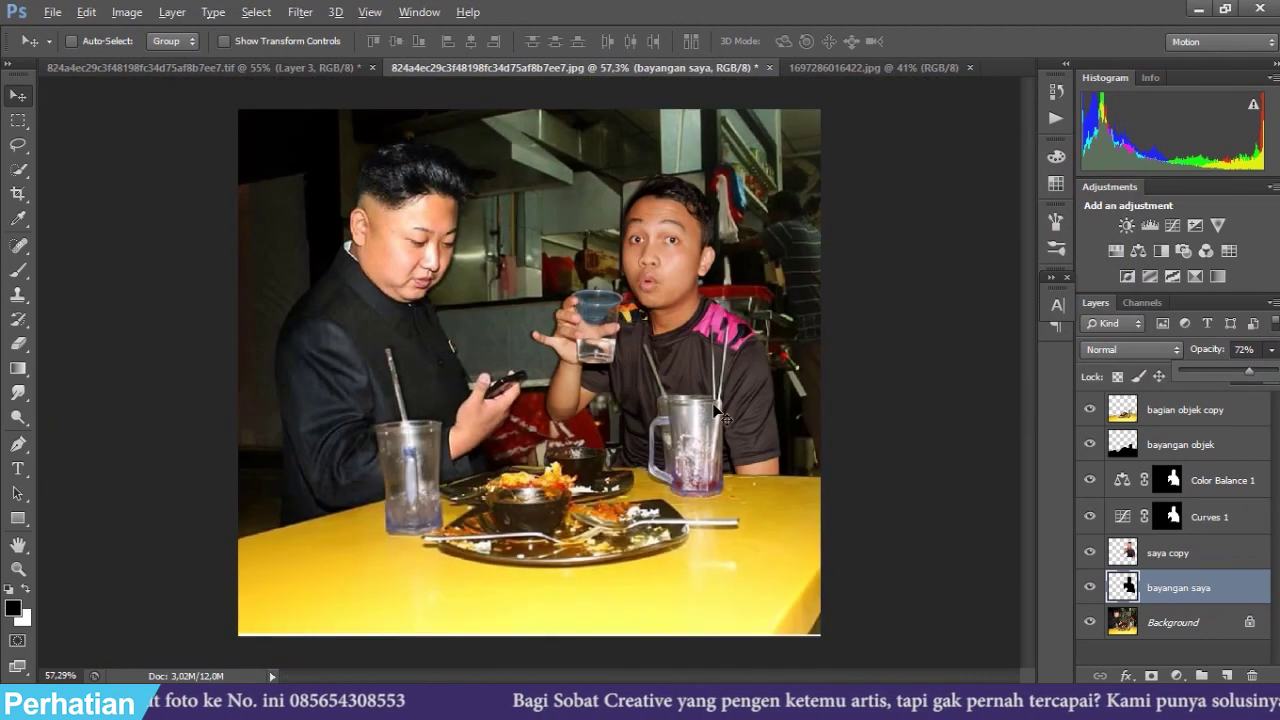
scroll(705, 418, "up", 2)
scroll(707, 414, "down", 3)
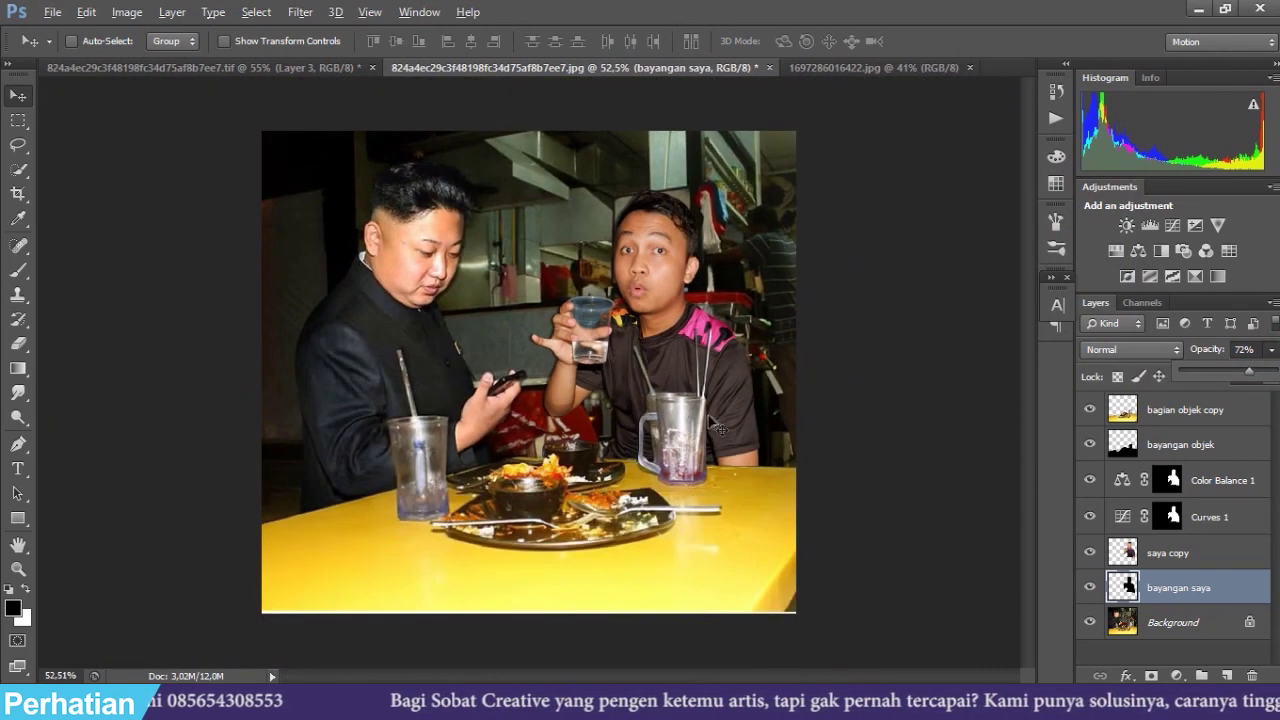
left_click(806, 376)
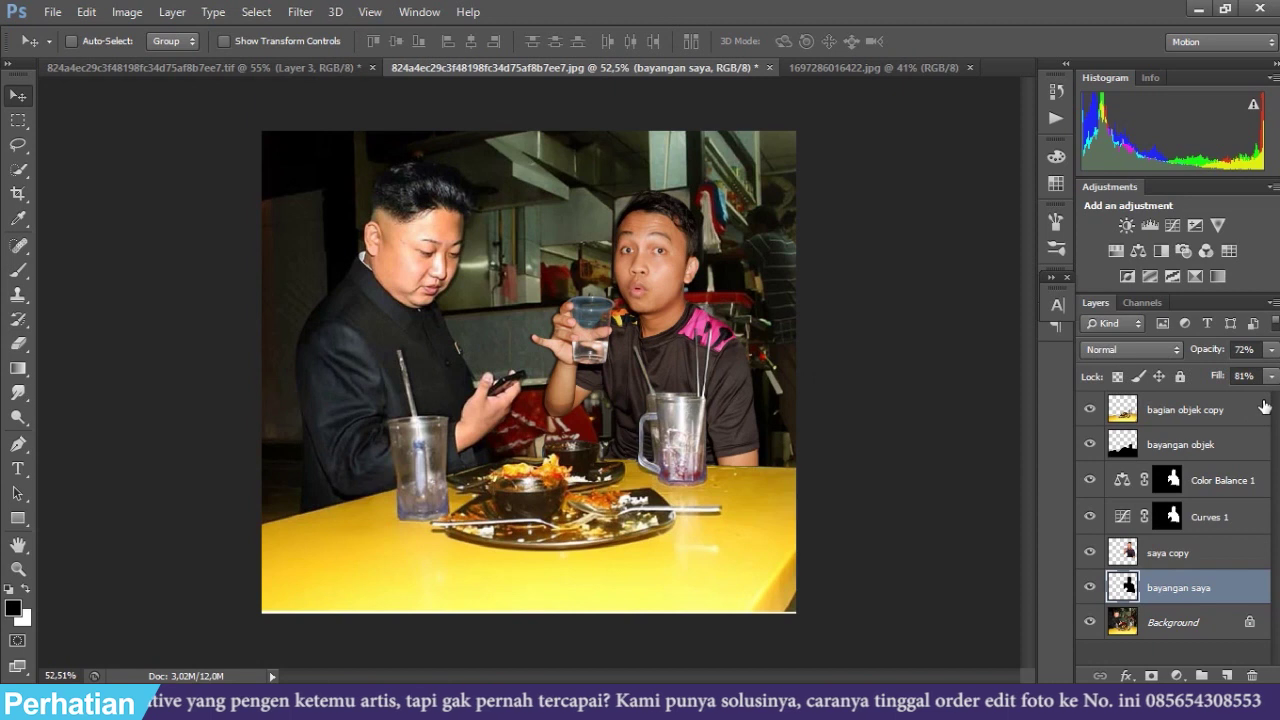
Add a Color Balance adjustment above the bagian objek copy layer with Midtones Cyan-Red +13 and Yellow-Blue -11
left_click(1220, 424)
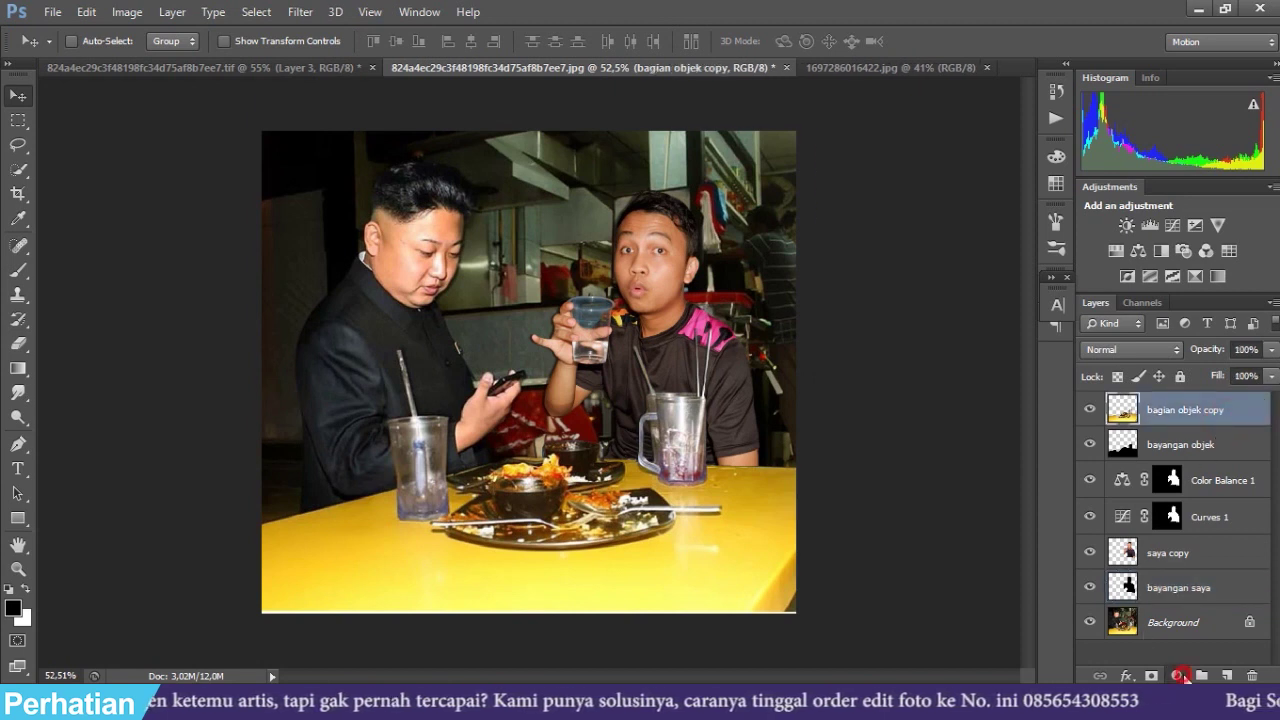
left_click(1180, 676)
left_click(1150, 451)
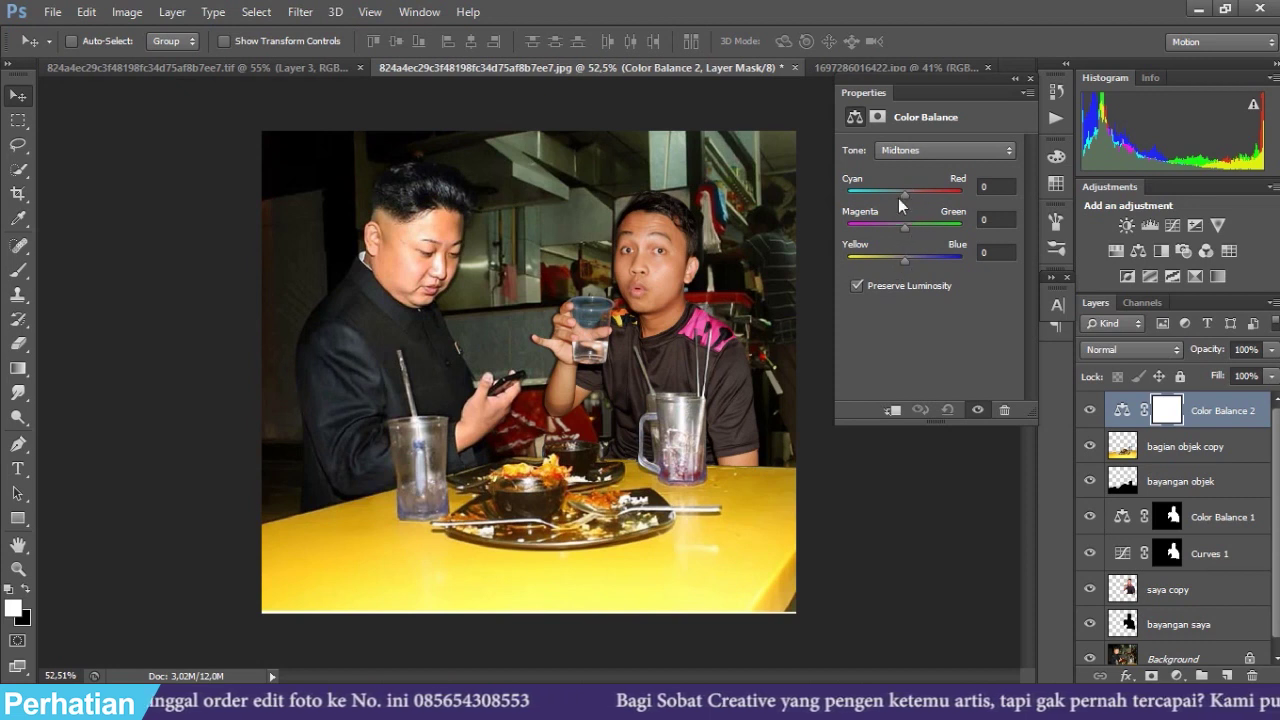
left_click_drag(905, 196, 913, 196)
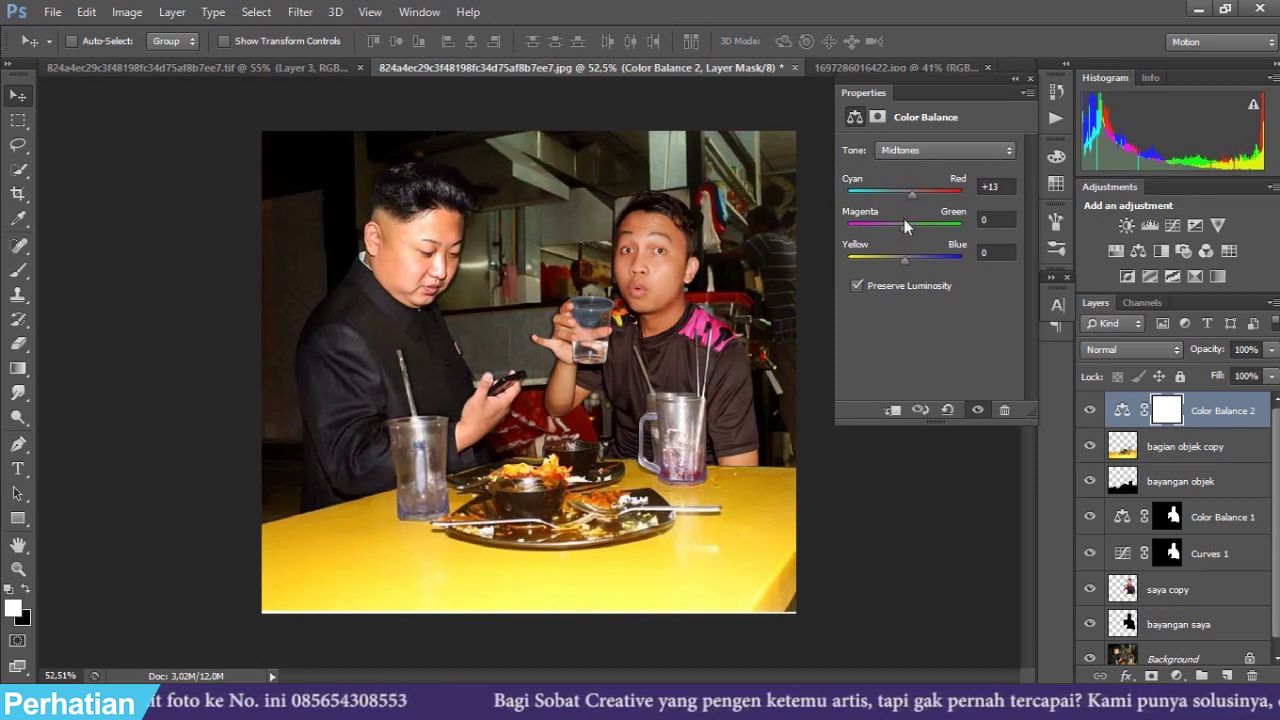
left_click_drag(907, 263, 898, 266)
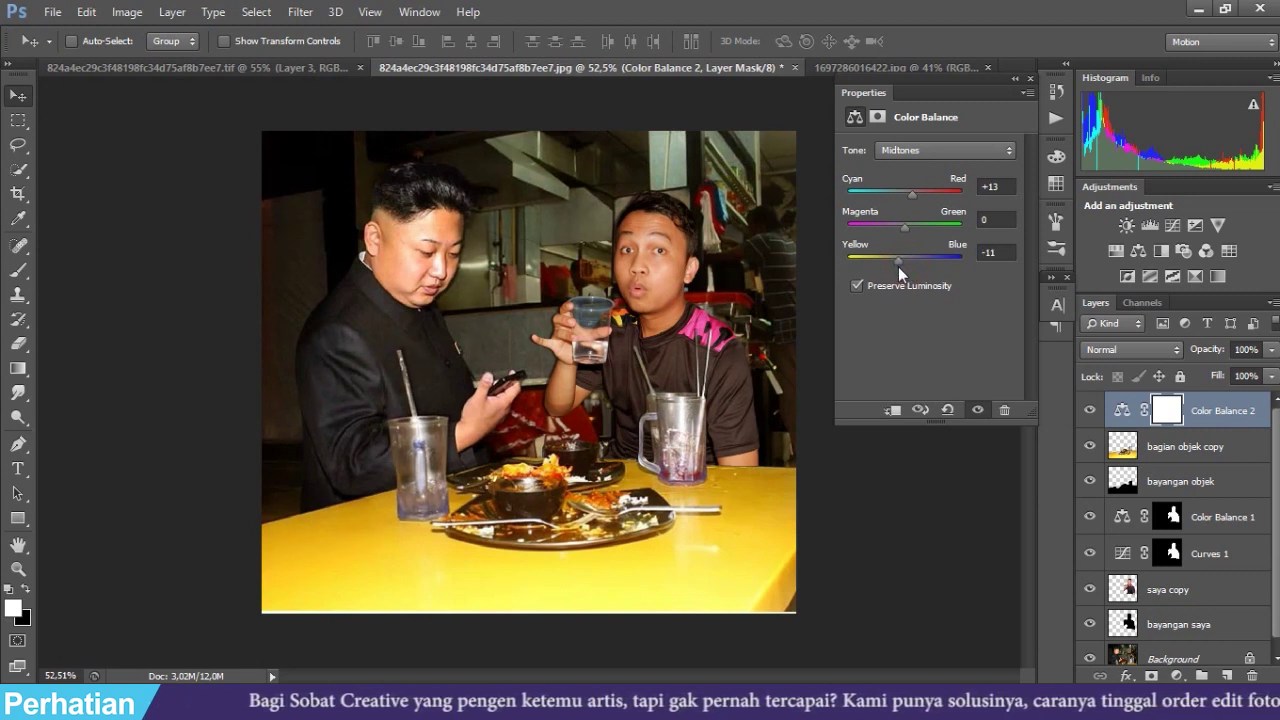
left_click(1030, 79)
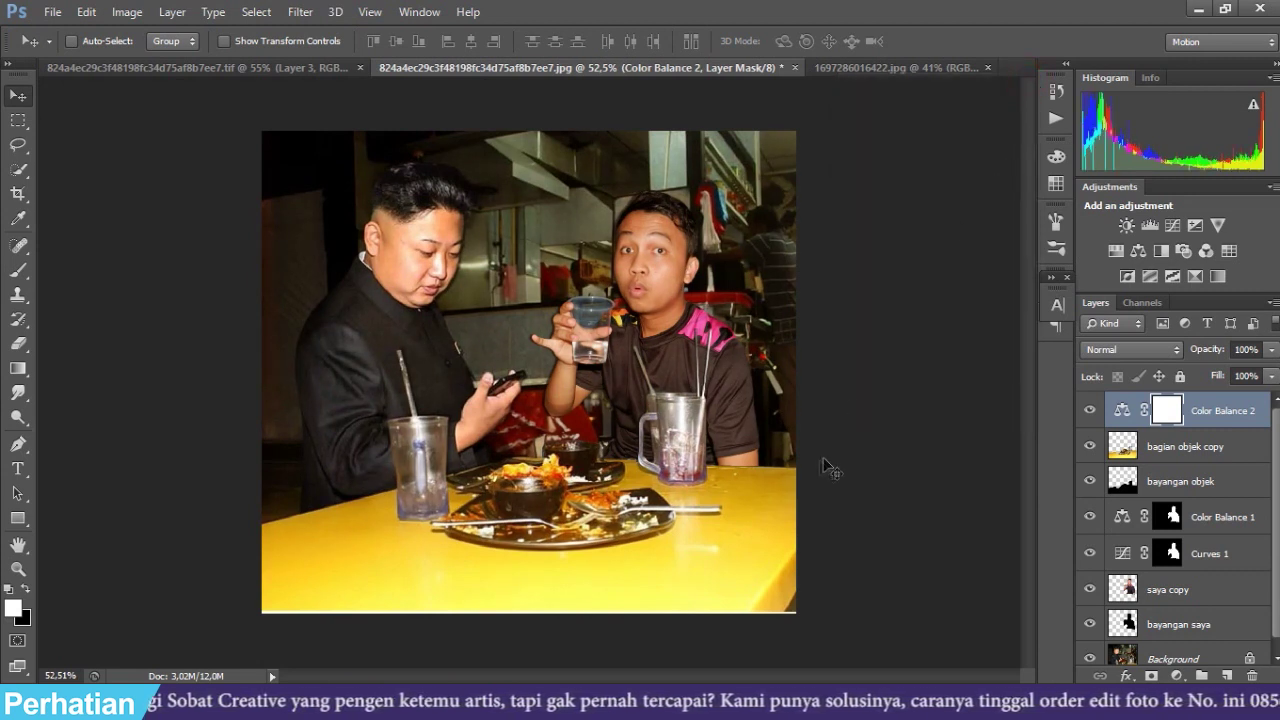
Examine the whole composite up close and from afar to judge how the added man blends with the scene
scroll(765, 444, "down", 2)
scroll(730, 465, "up", 1)
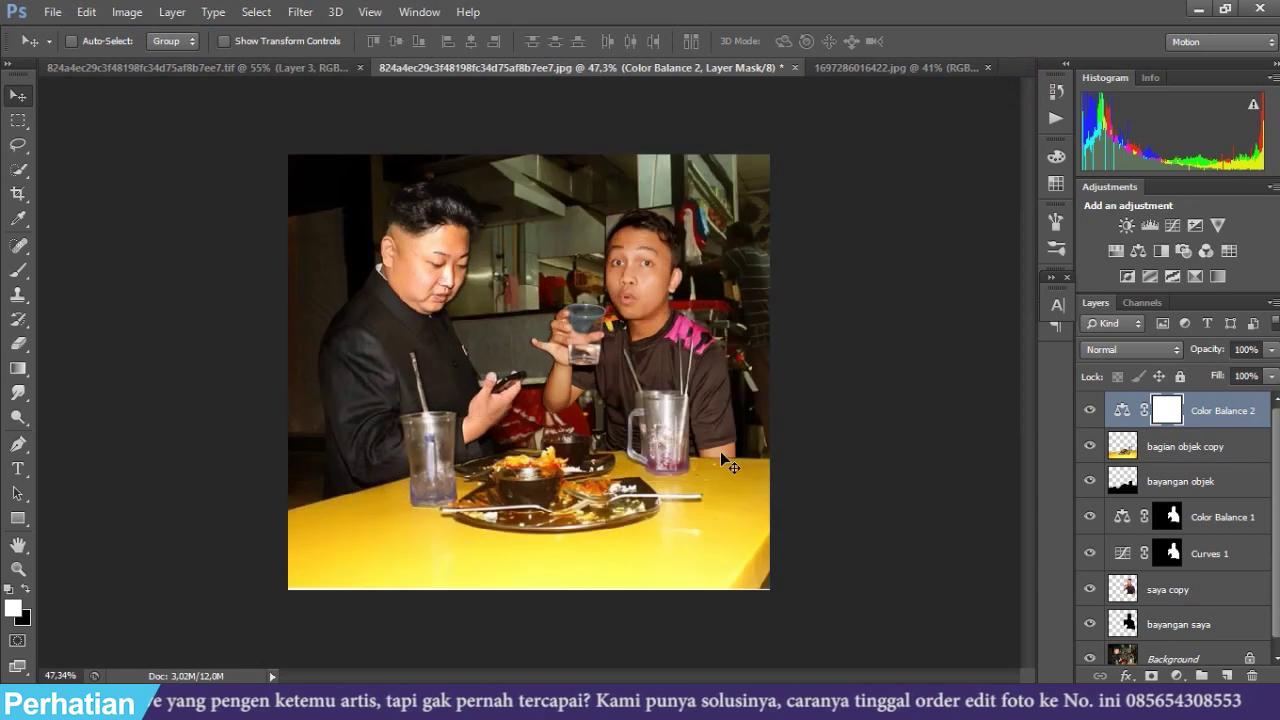
scroll(700, 405, "up", 1)
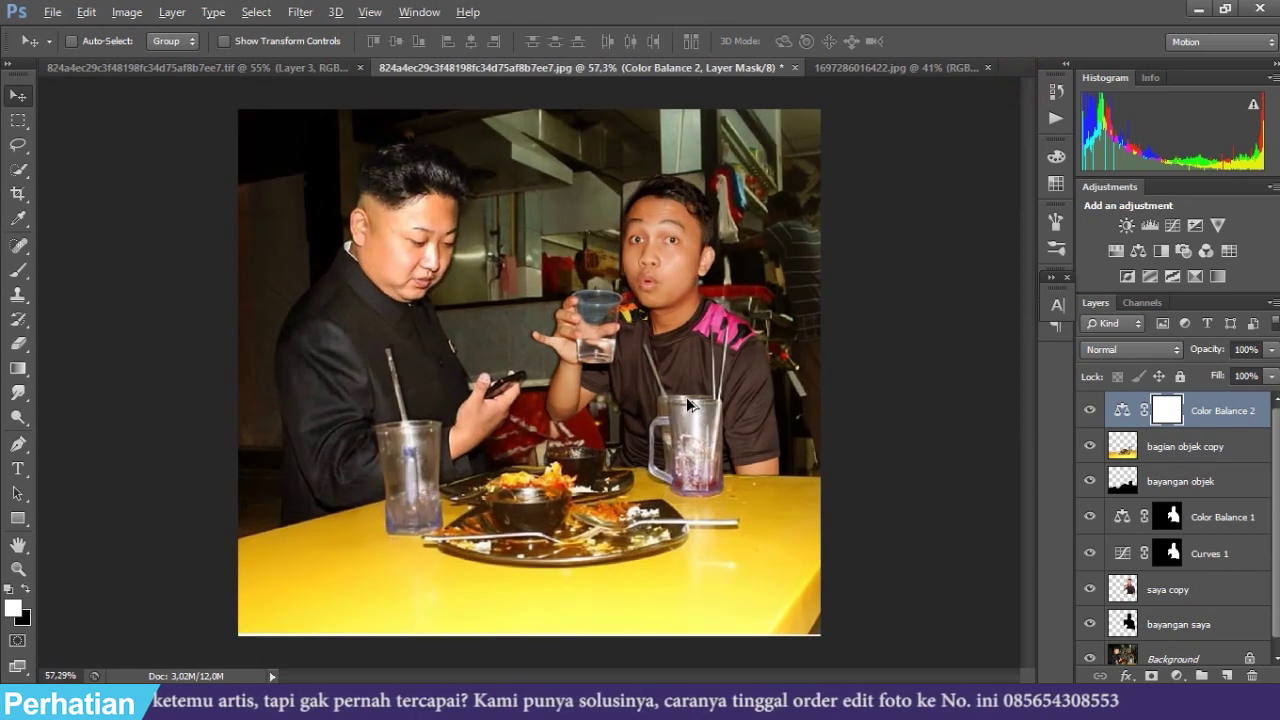
scroll(706, 405, "down", 1)
scroll(812, 446, "up", 1)
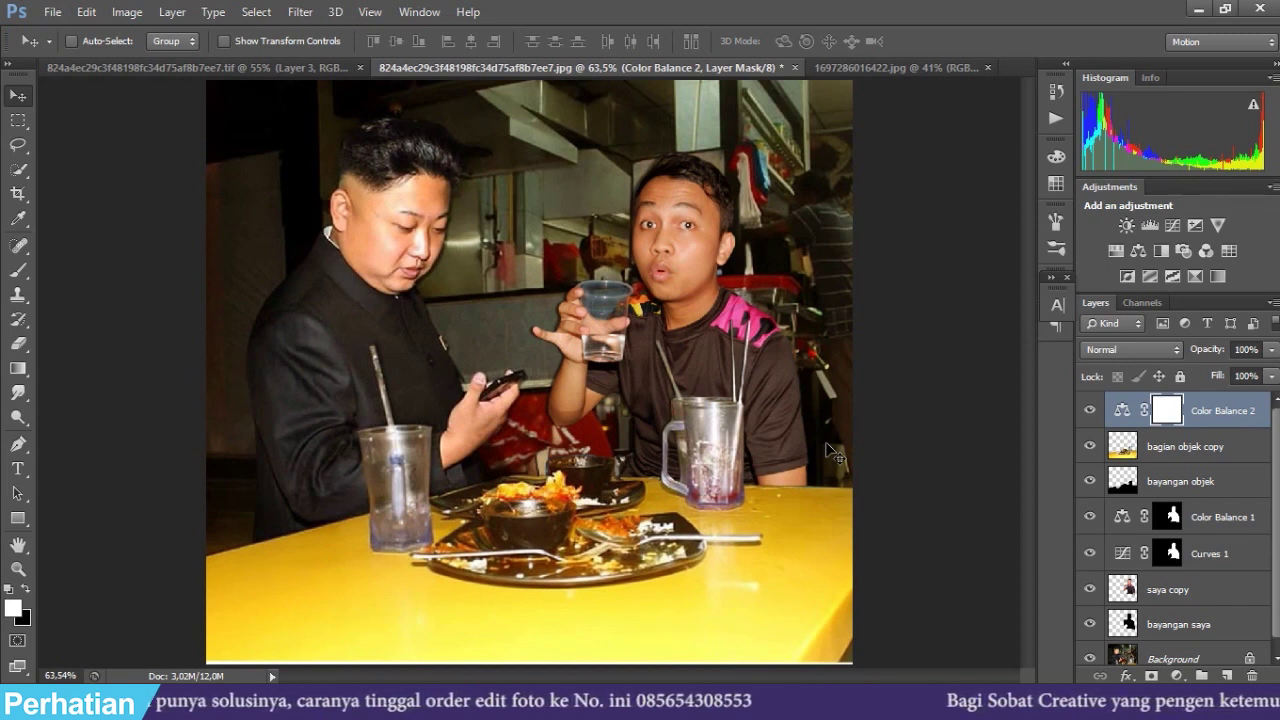
scroll(730, 449, "down", 1)
scroll(730, 449, "up", 1)
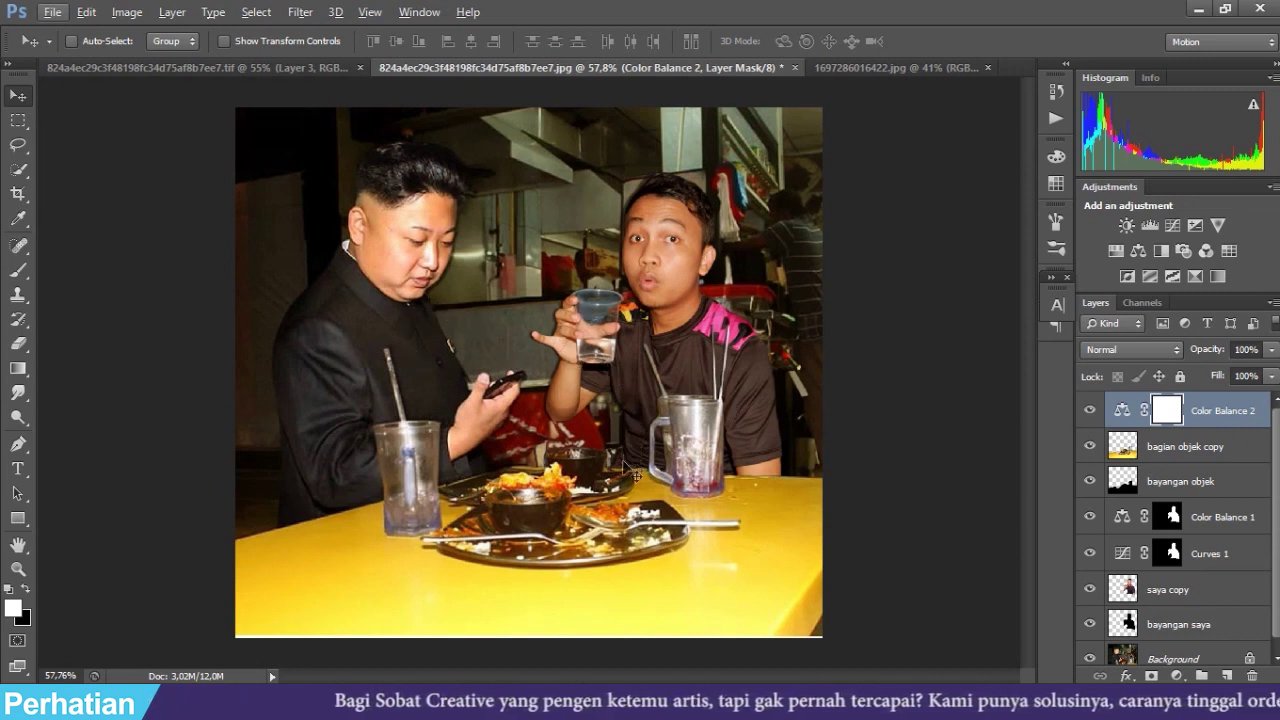
scroll(621, 461, "down", 1)
scroll(795, 463, "up", 1)
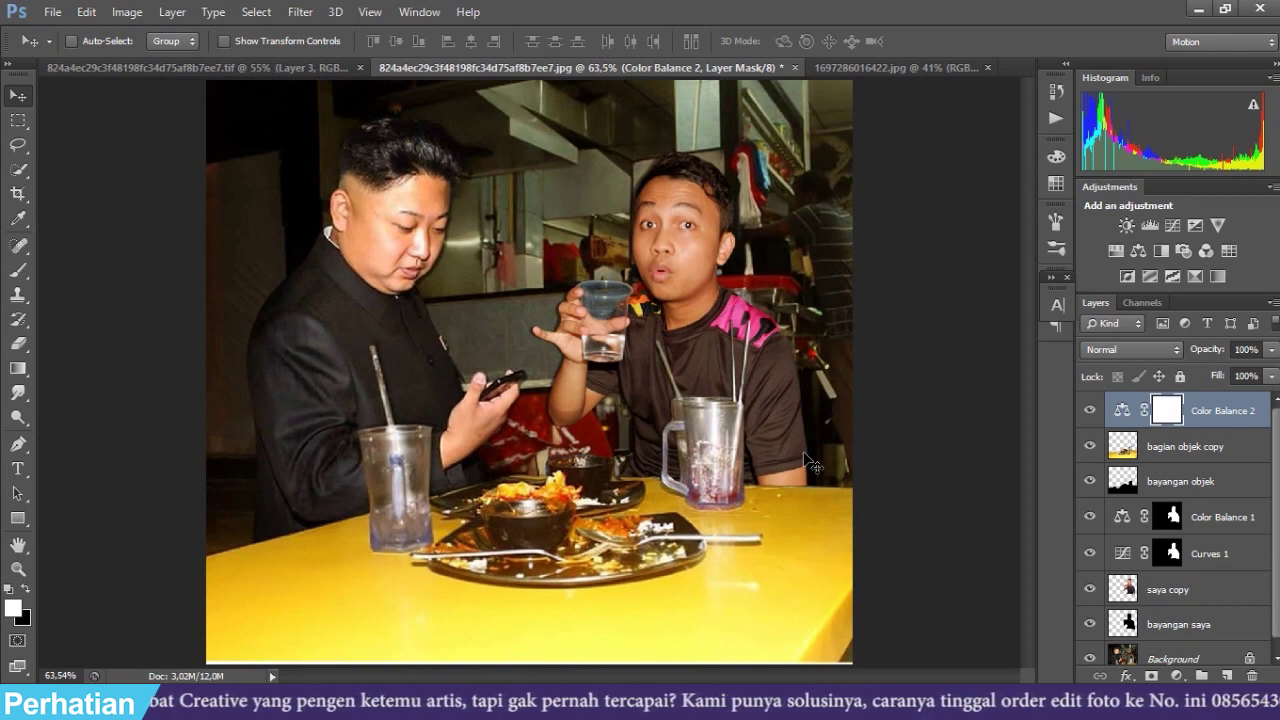
scroll(840, 464, "down", 1)
scroll(871, 463, "up", 1)
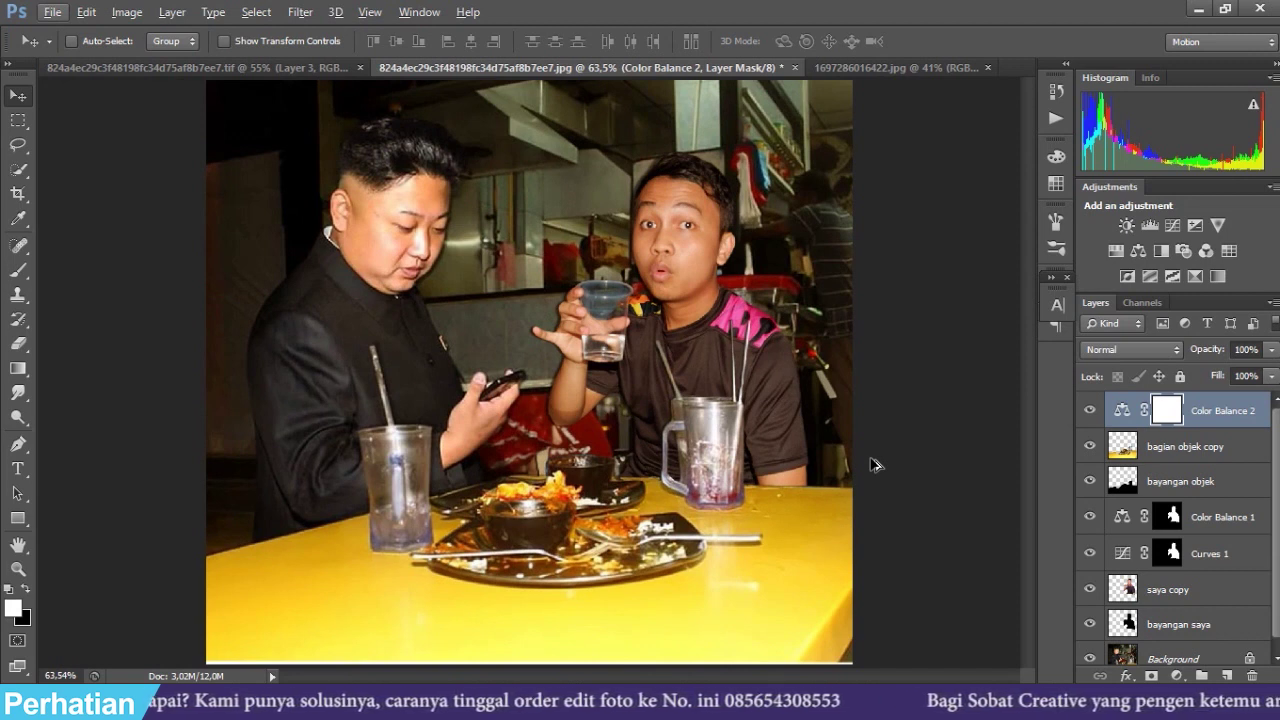
scroll(830, 434, "down", 1)
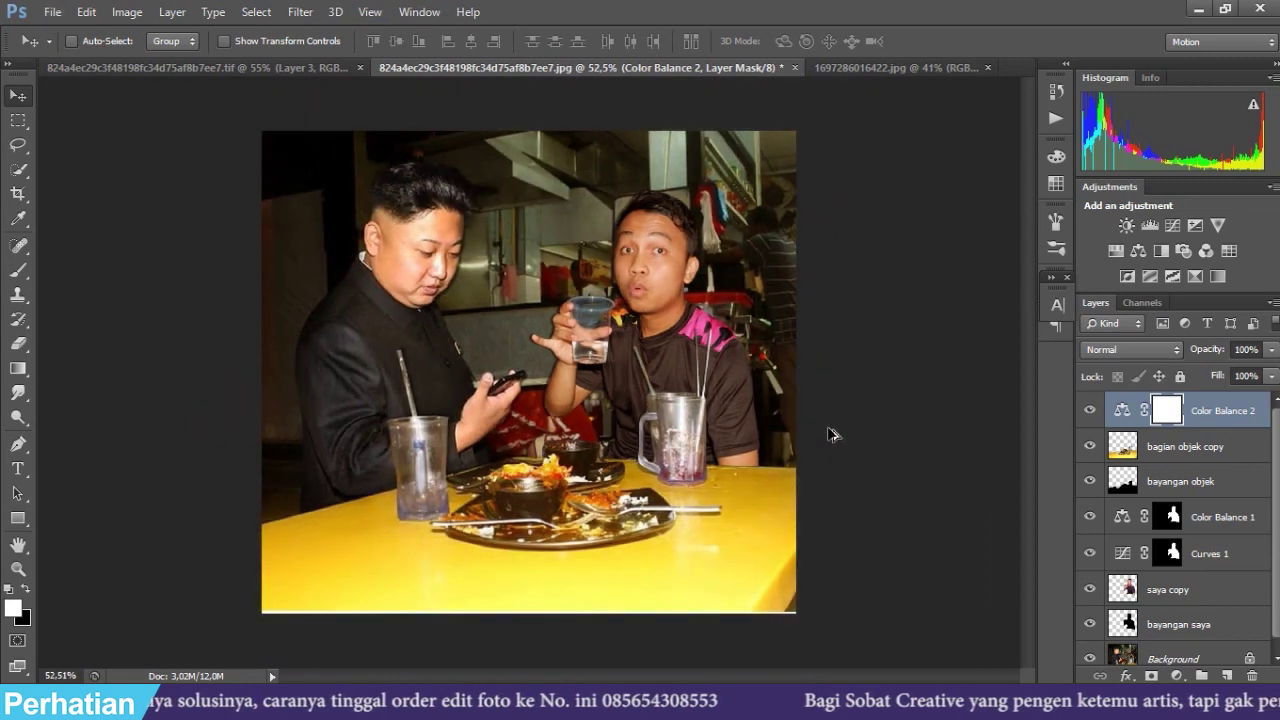
scroll(830, 434, "up", 1)
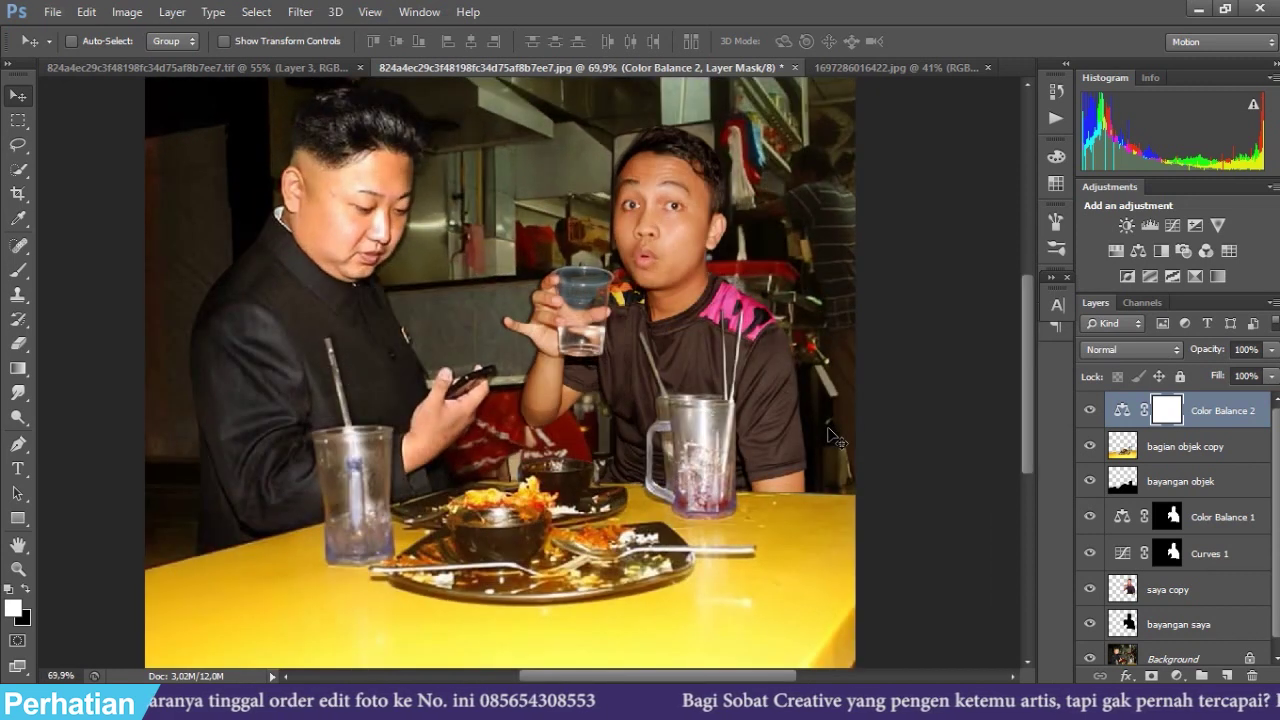